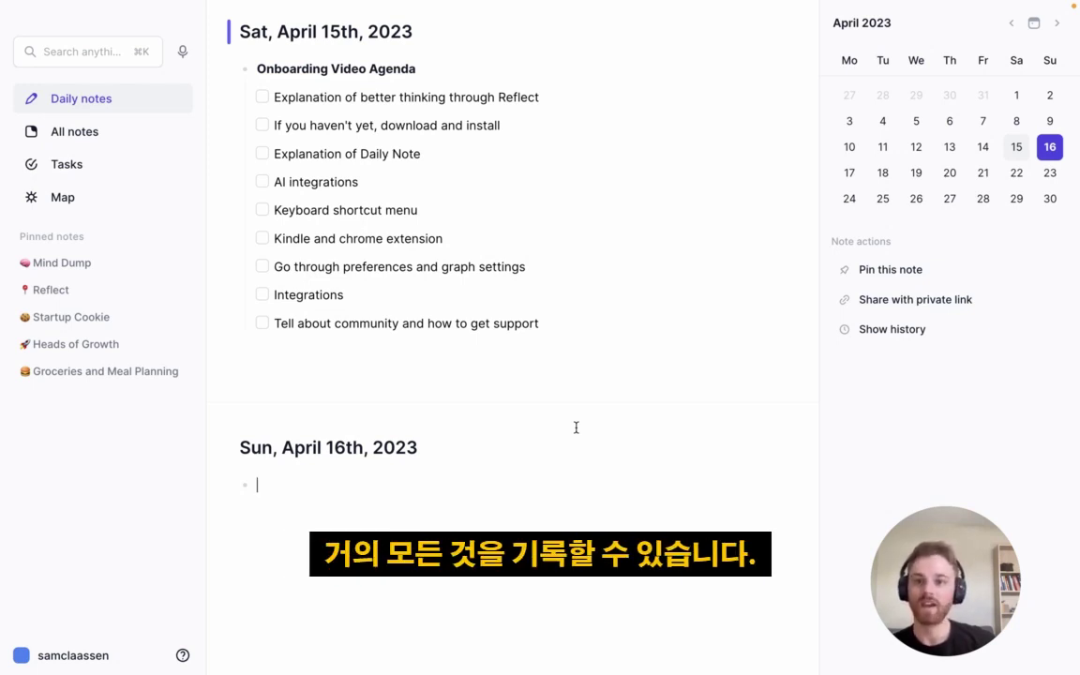
Expand the Personal, Main work and Side Projects task lists in the April 14th note
scroll(575, 427, "up", 5)
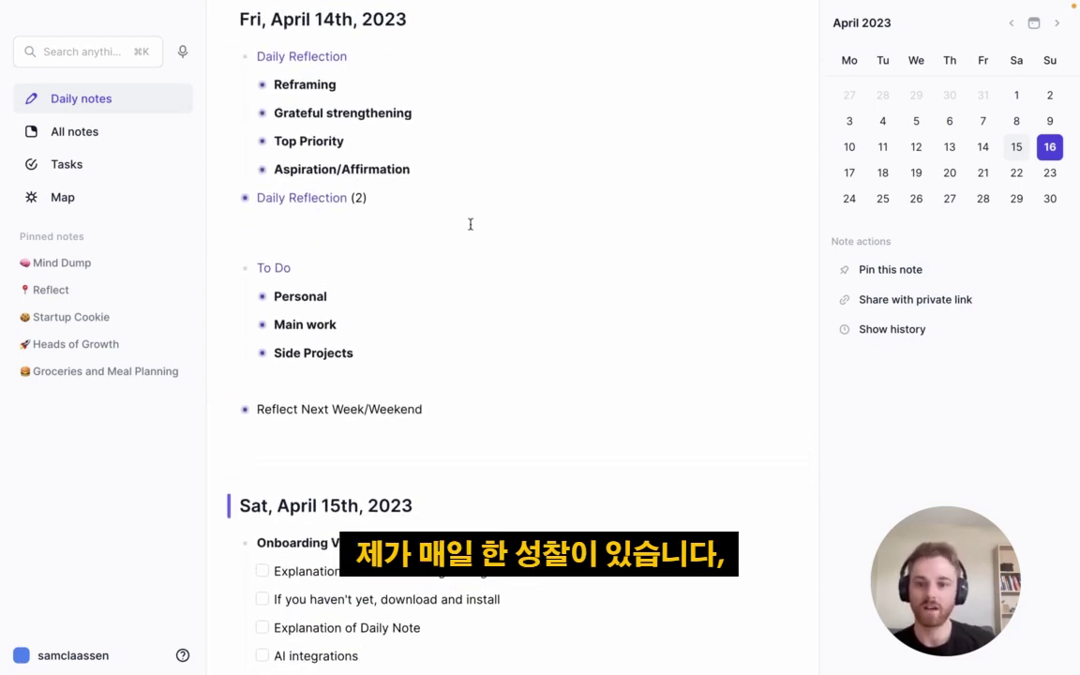
left_click(262, 298)
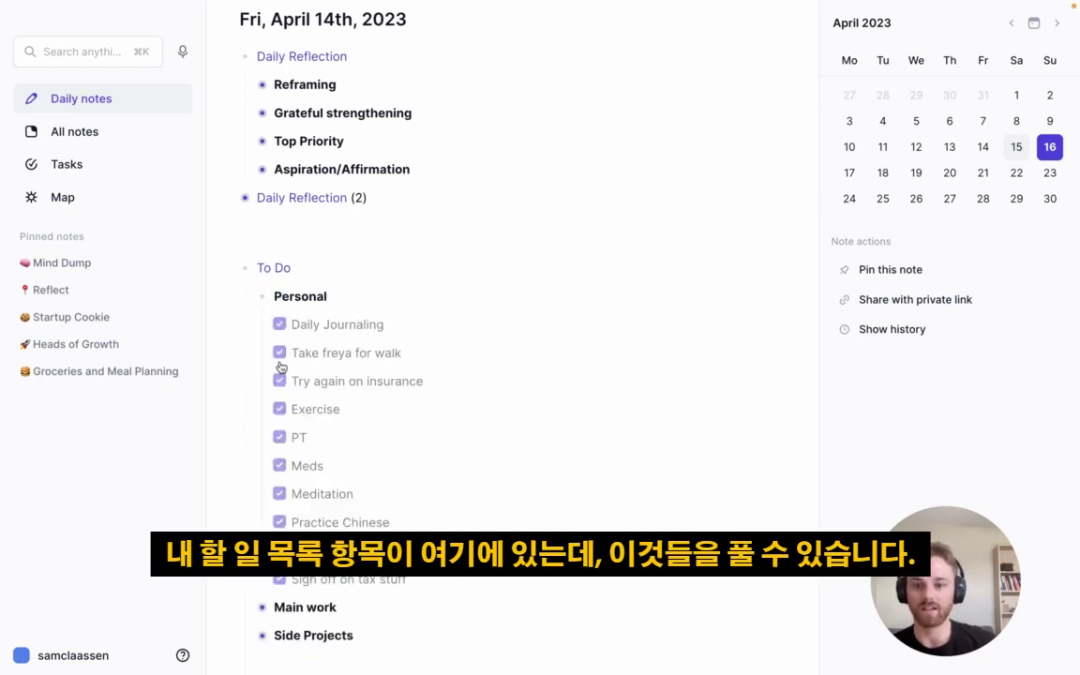
scroll(267, 473, "down", 3)
left_click(263, 478)
scroll(268, 476, "down", 6)
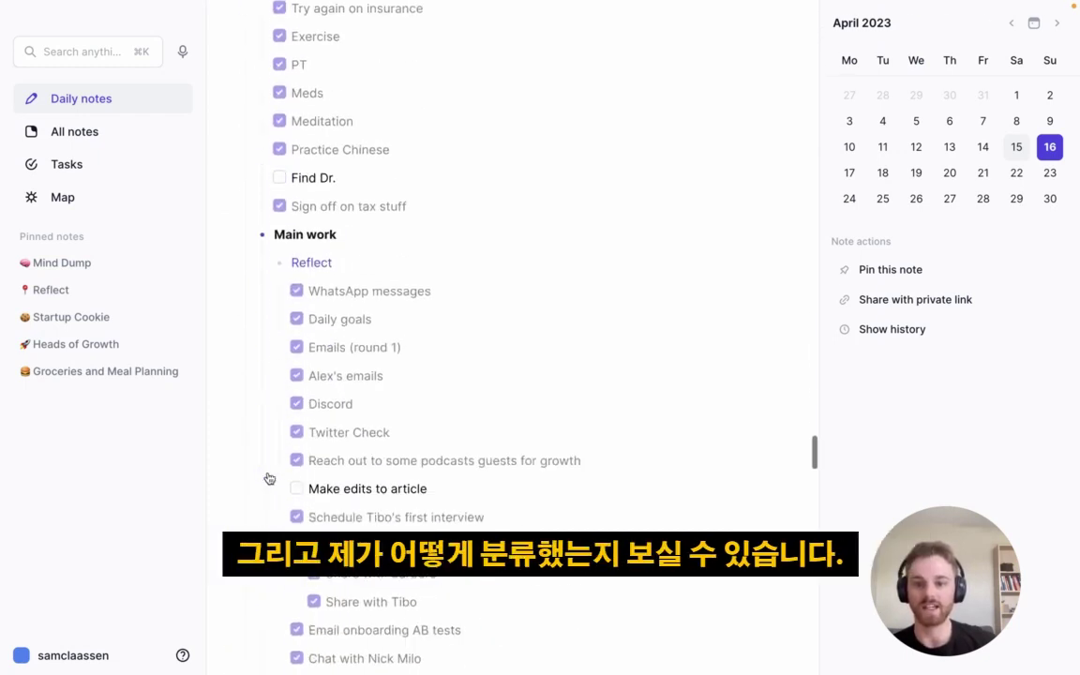
scroll(328, 356, "up", 3)
scroll(325, 354, "down", 8)
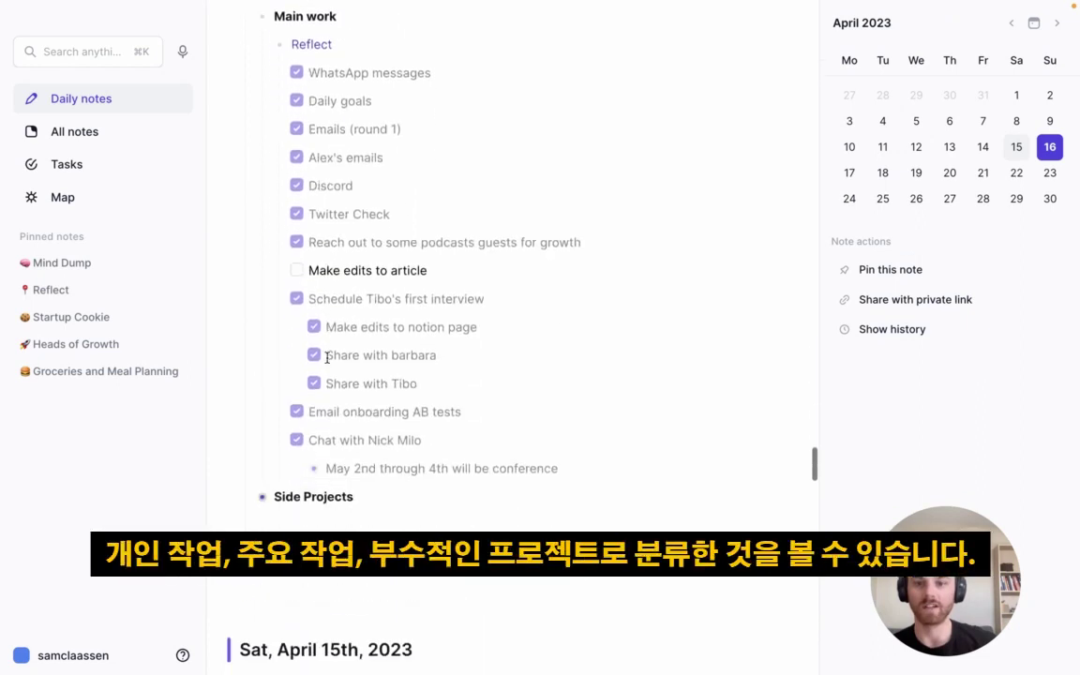
left_click(261, 476)
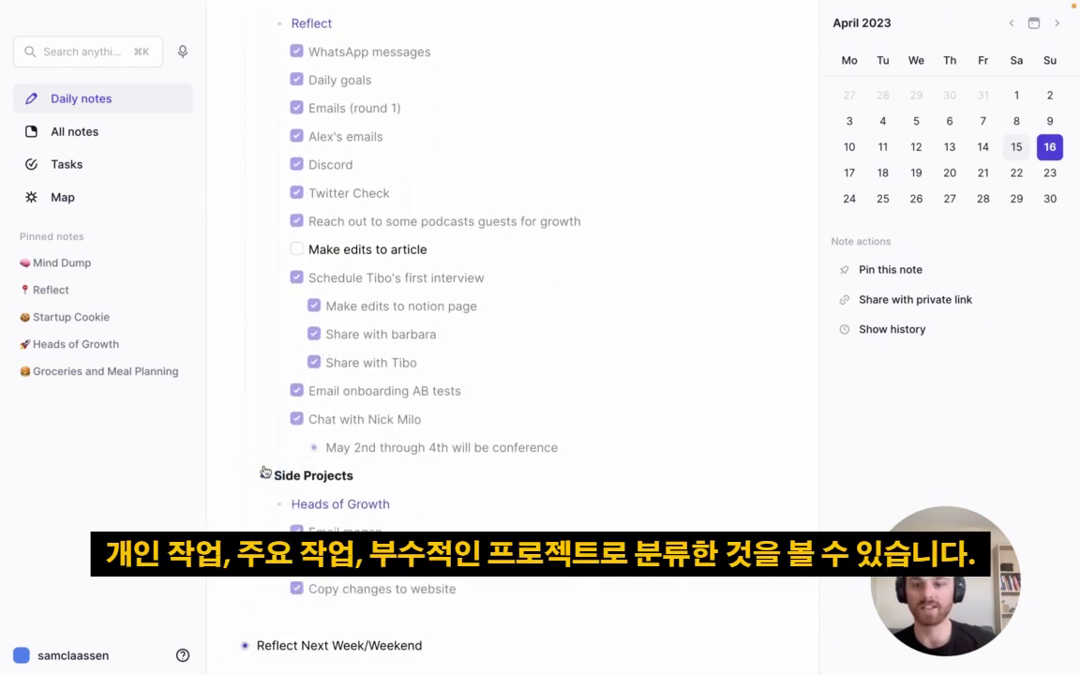
Scroll back to the top and open the Daily Reflection note
scroll(263, 472, "down", 1)
scroll(266, 472, "up", 5)
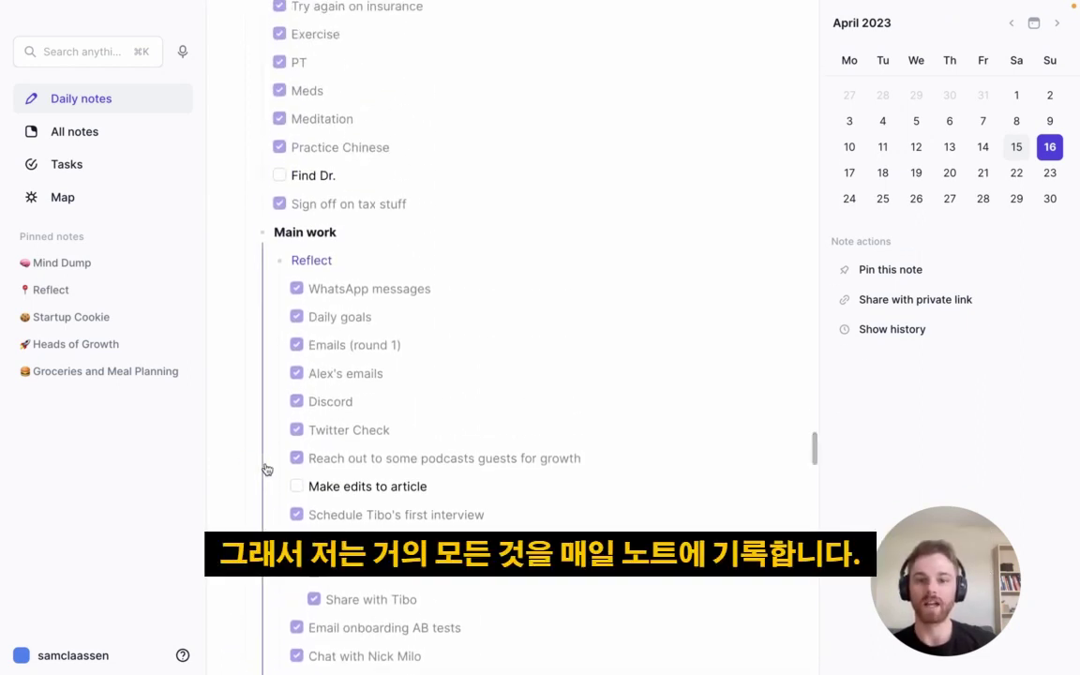
scroll(270, 467, "up", 2)
scroll(270, 464, "up", 3)
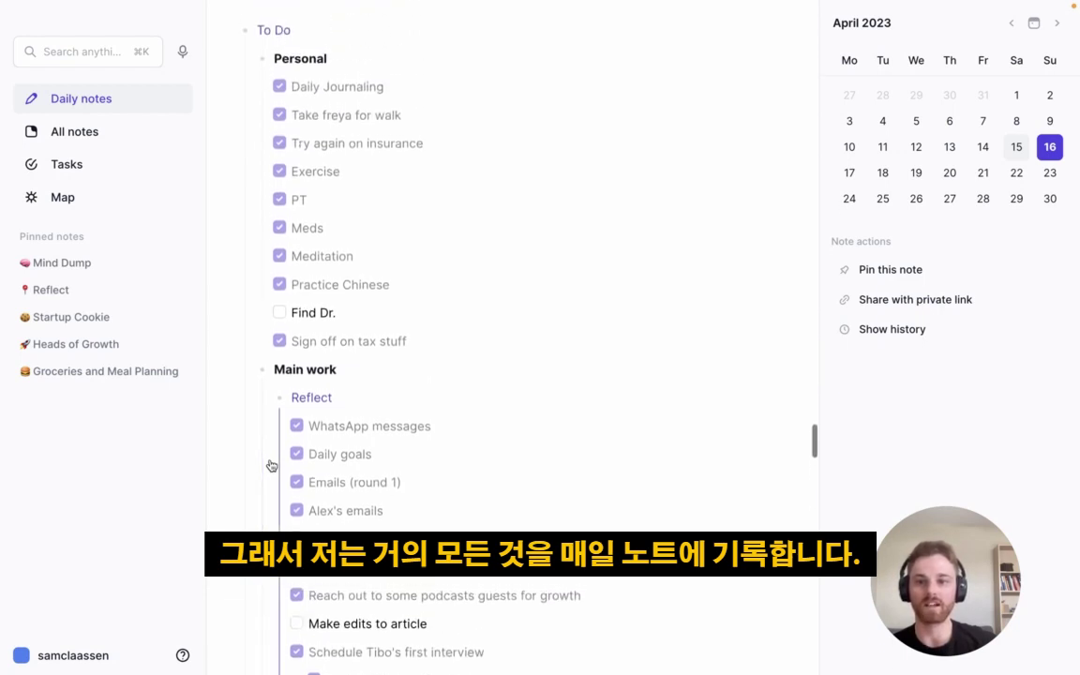
scroll(270, 460, "up", 4)
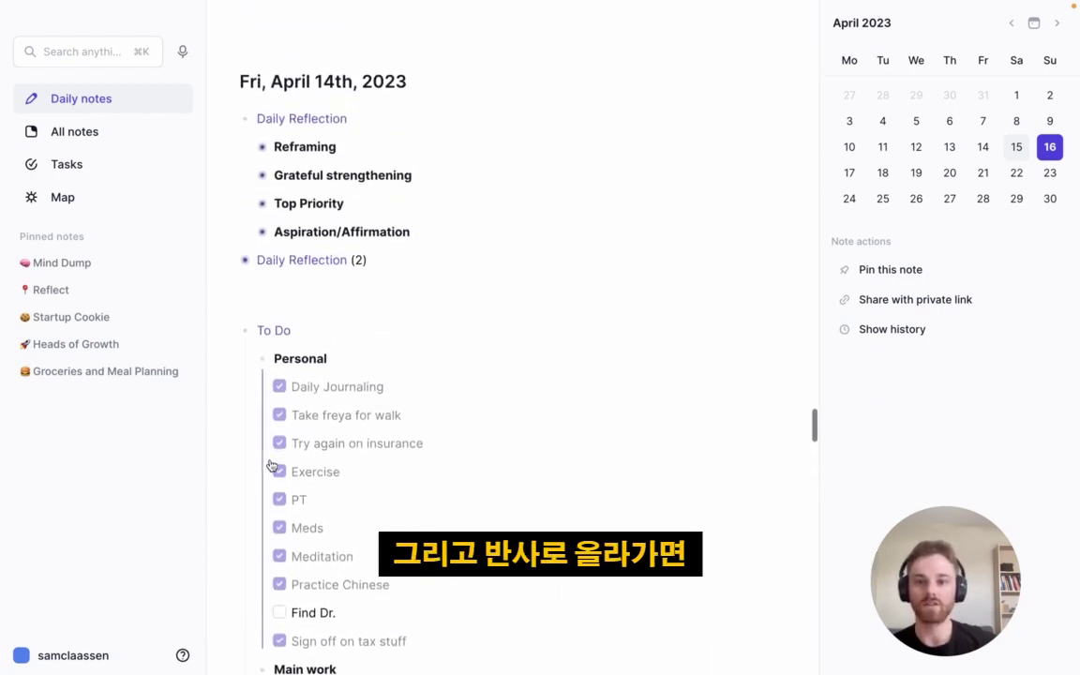
left_click(305, 104)
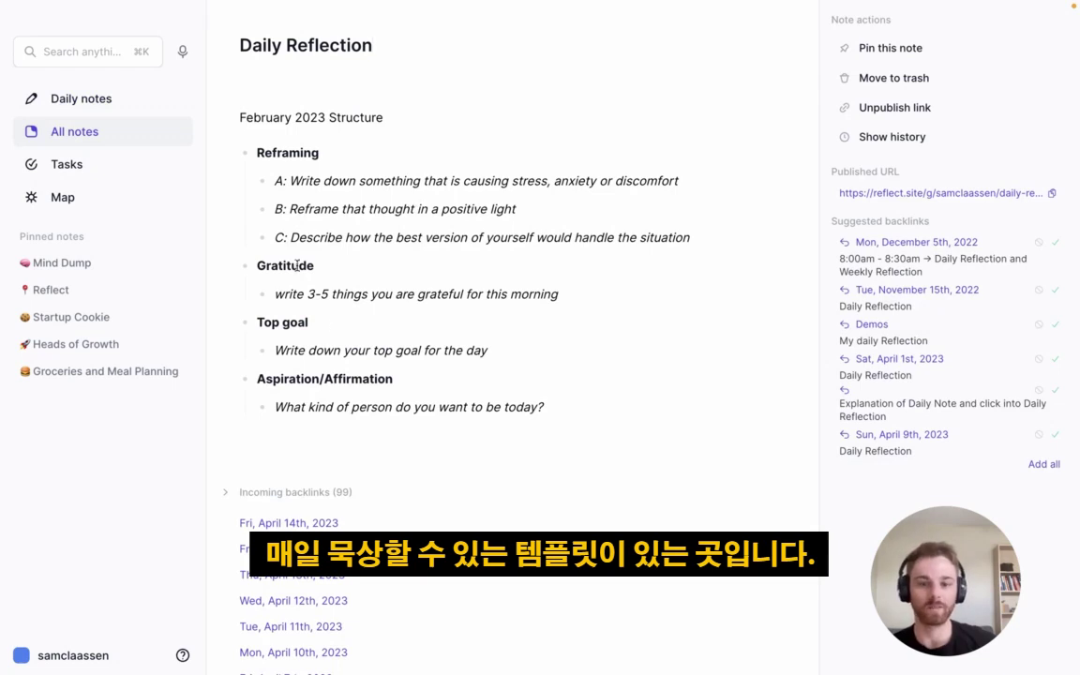
Scroll through the Daily Reflection template's incoming backlinks, then return to daily notes with Super+D
scroll(351, 337, "down", 3)
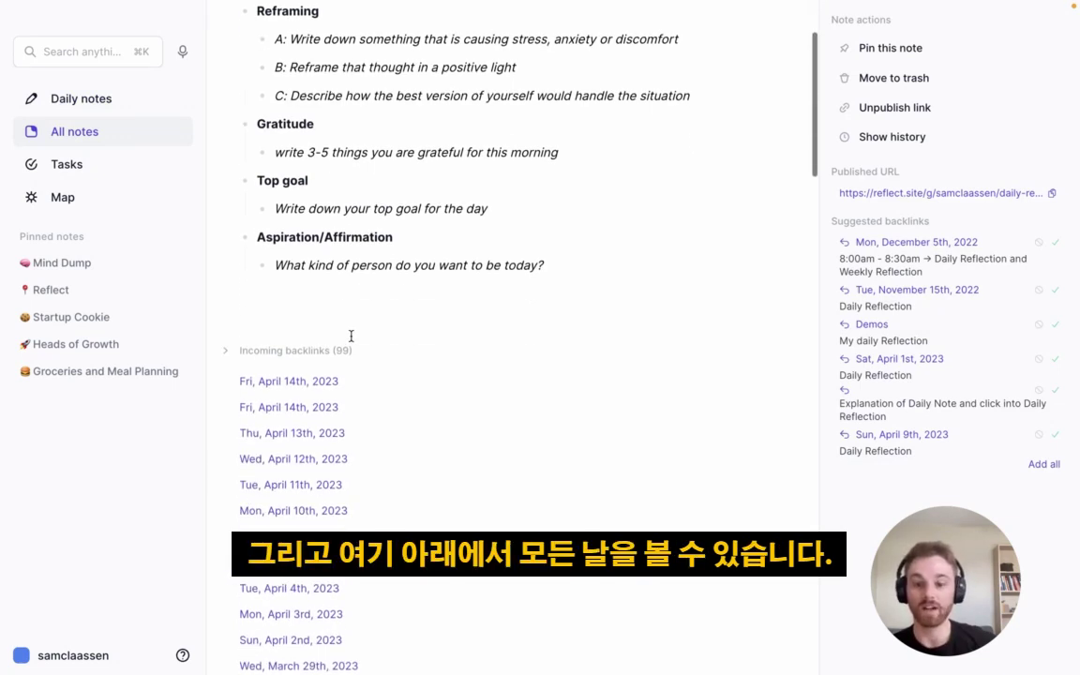
scroll(370, 368, "down", 2)
scroll(371, 368, "down", 5)
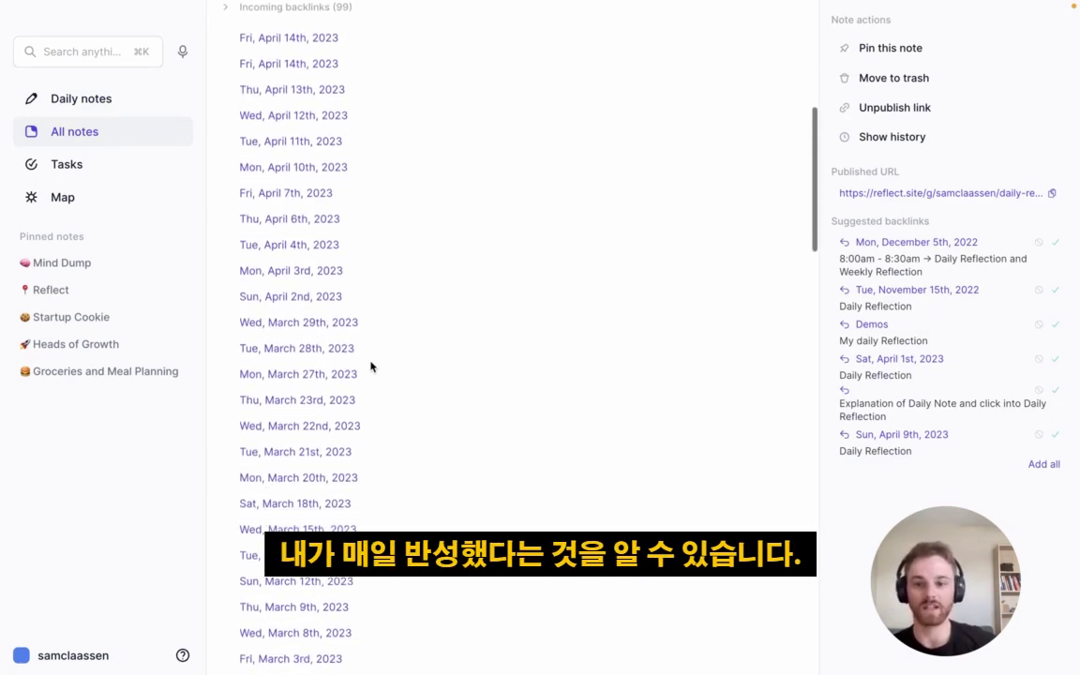
scroll(370, 367, "down", 8)
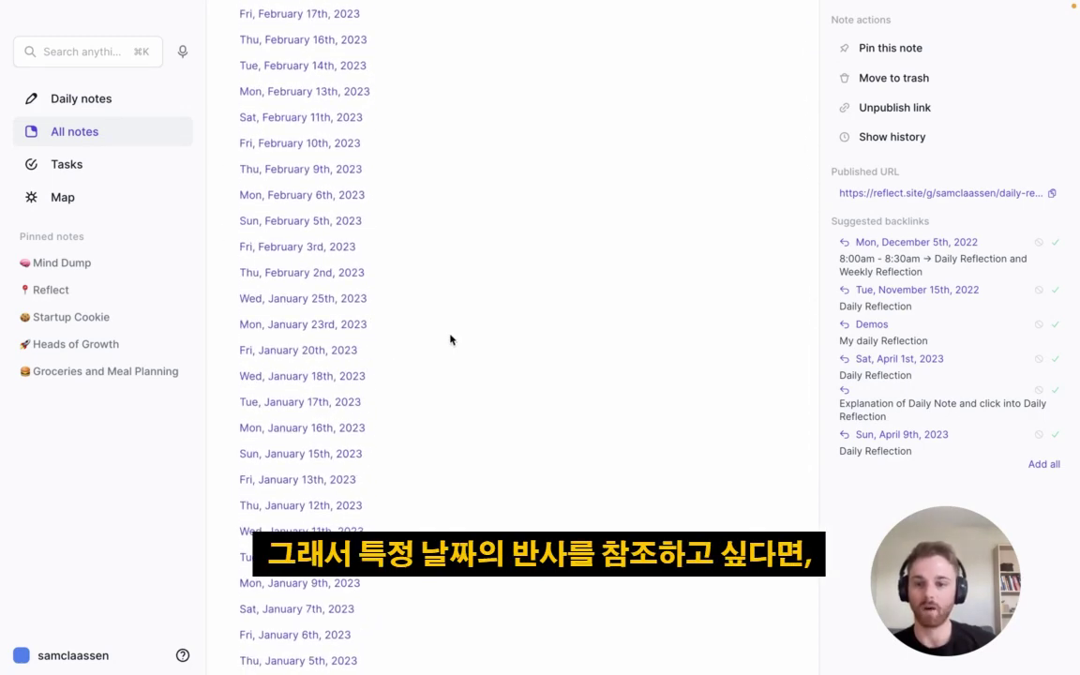
scroll(450, 340, "up", 8)
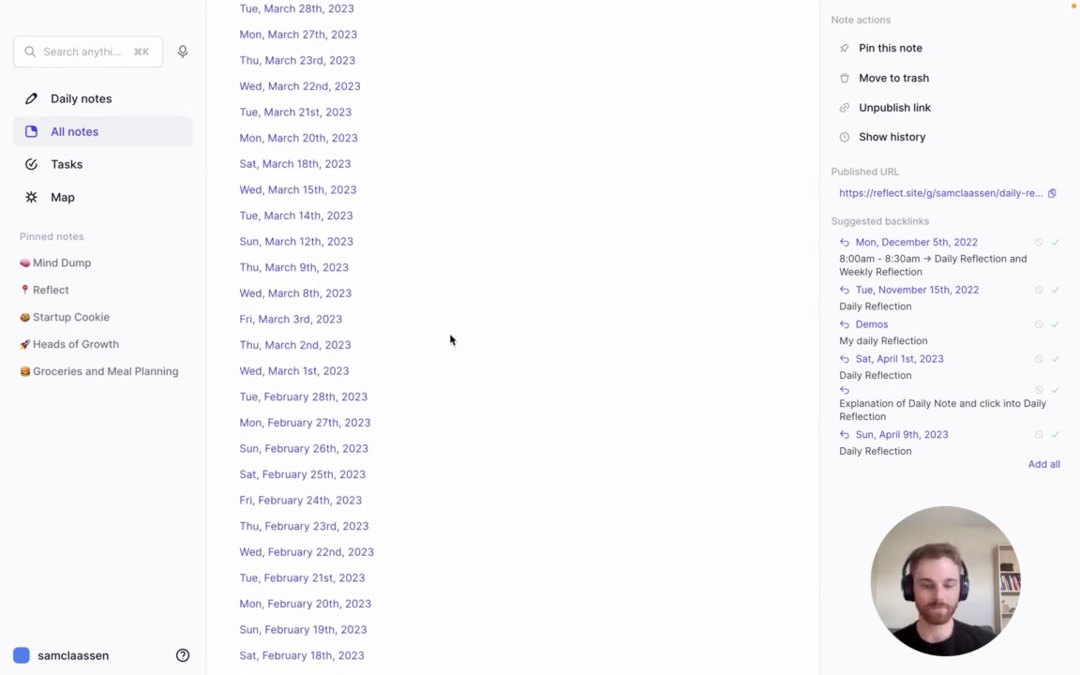
key("super+d")
scroll(450, 335, "up", 5)
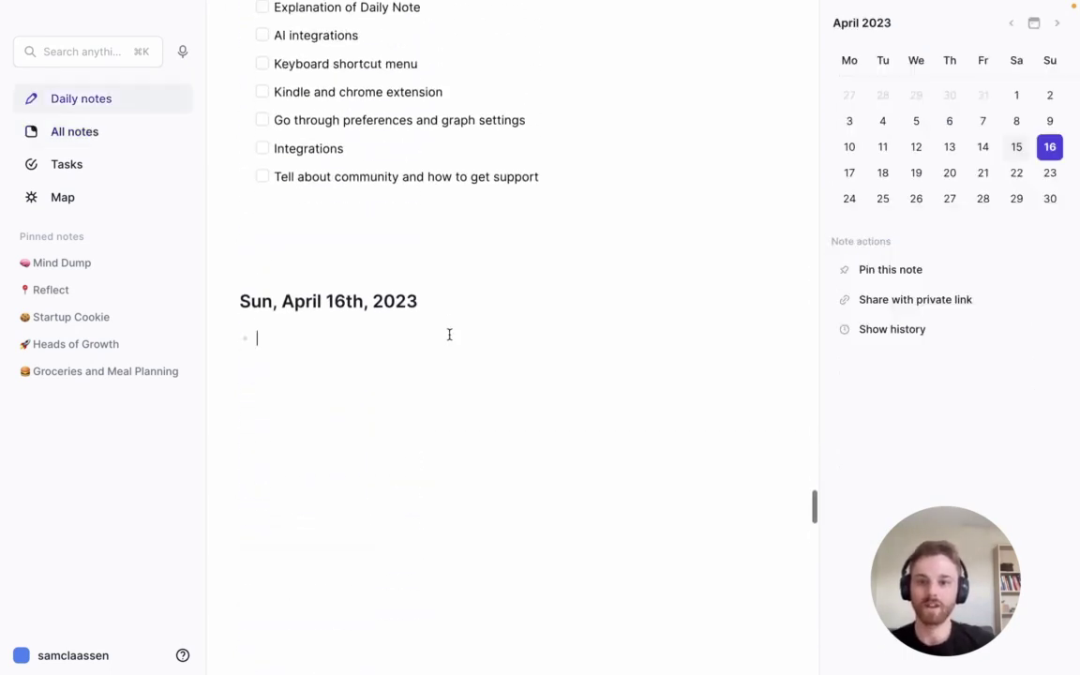
Add an outdented plain 'Daily log' bullet, without checkbox, below the last agenda item
scroll(448, 335, "down", 1)
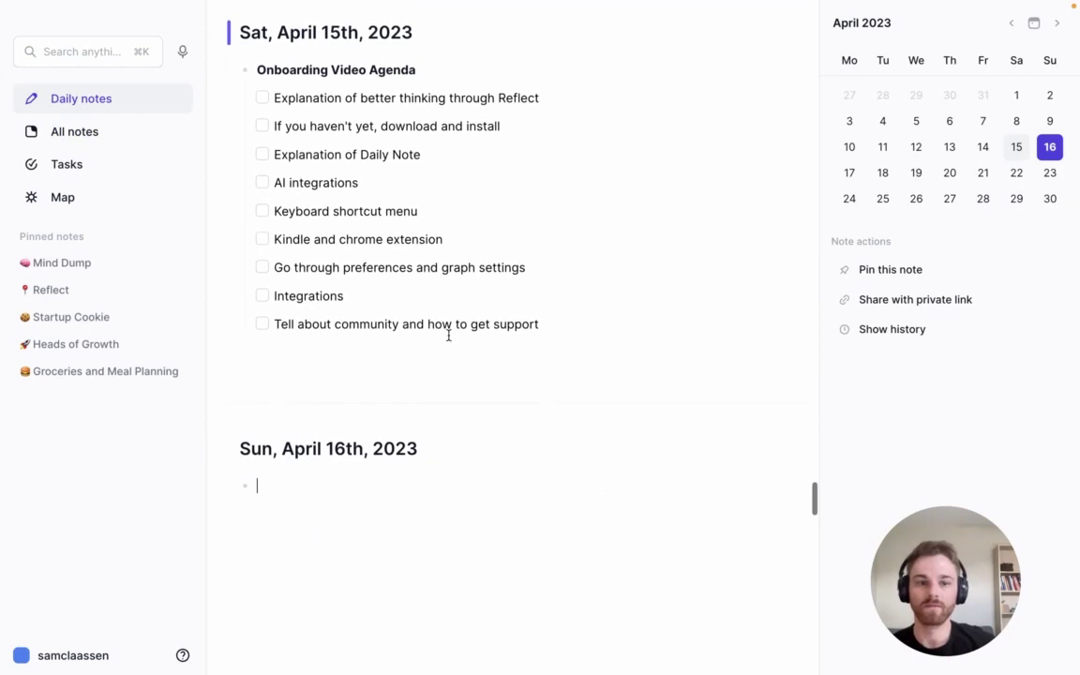
left_click(1052, 377)
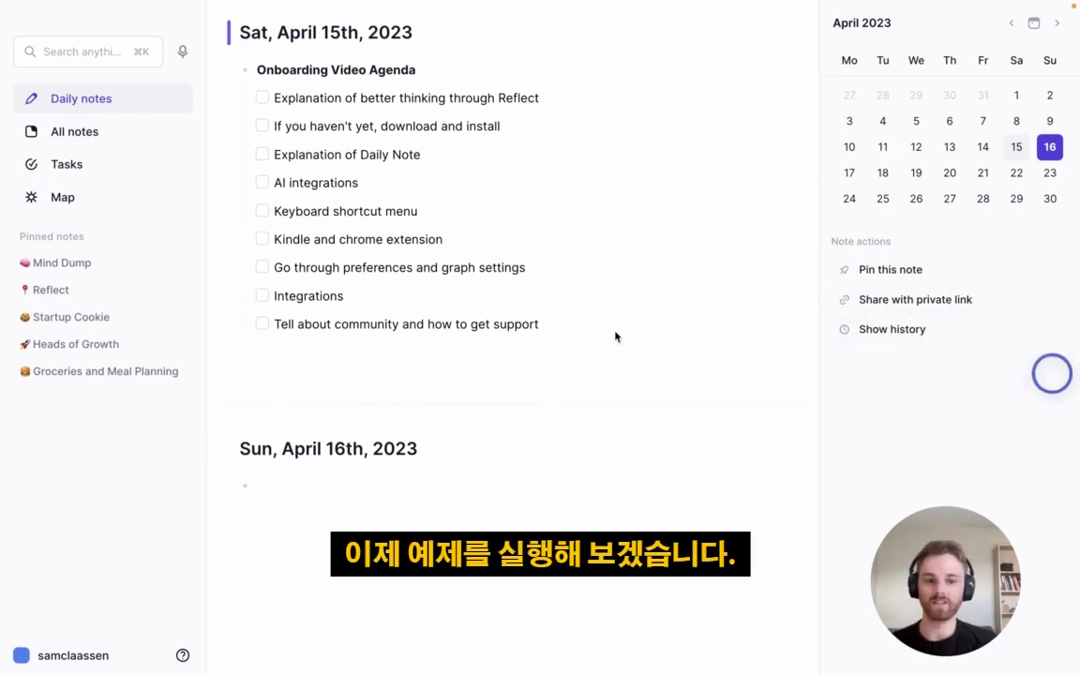
left_click(566, 322)
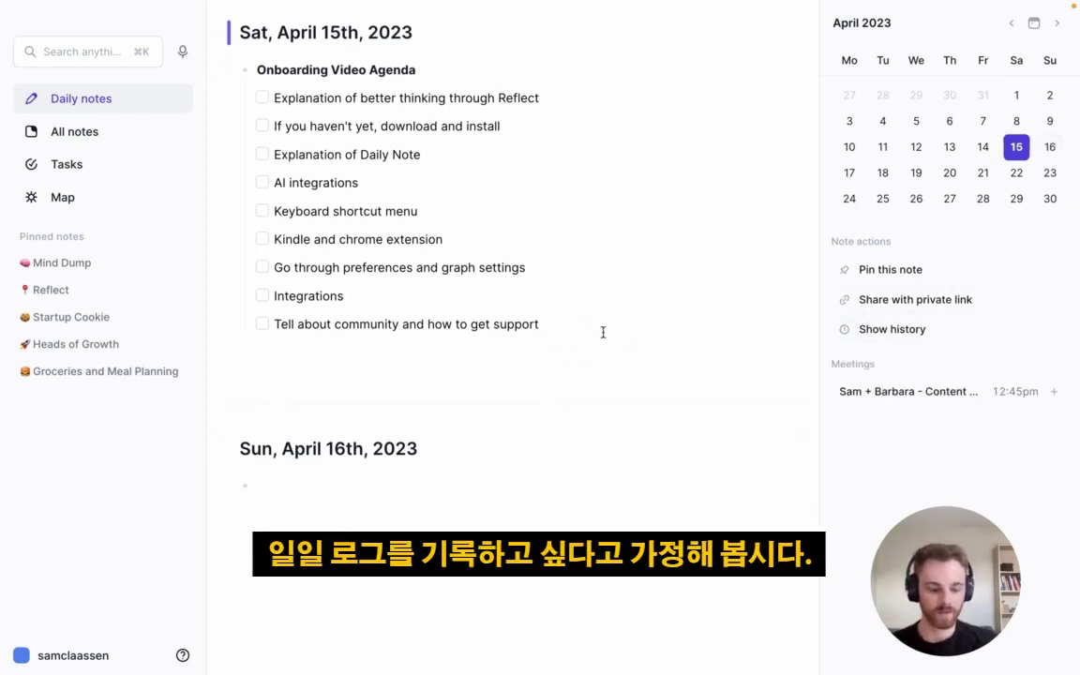
key("Return")
key("shift+Tab")
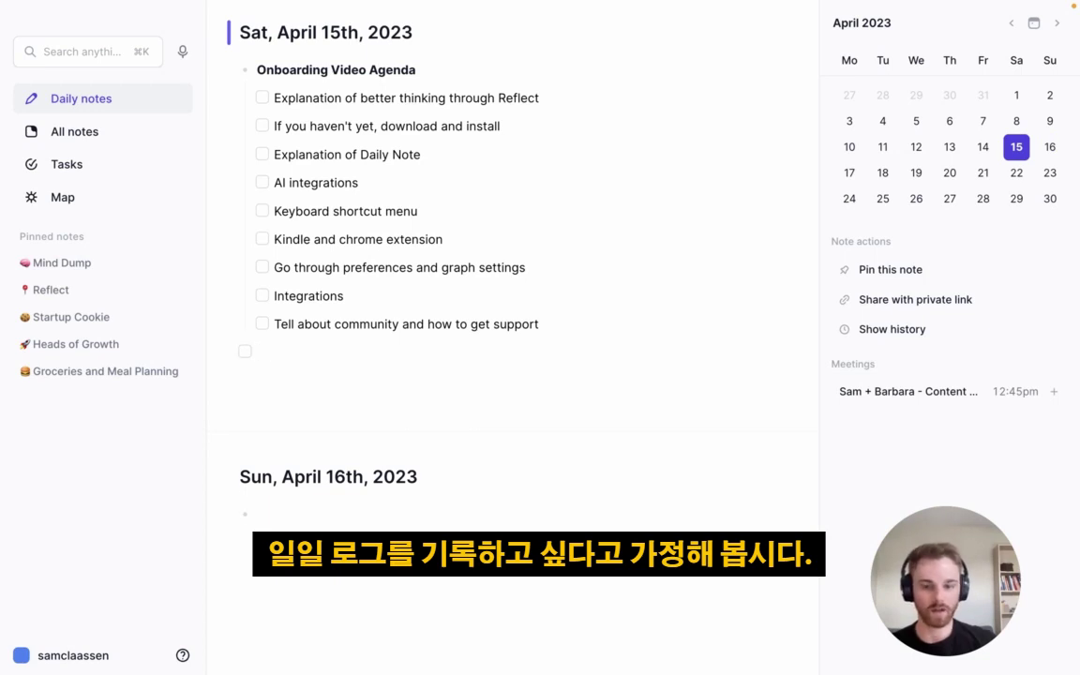
key("BackSpace")
type("Daily")
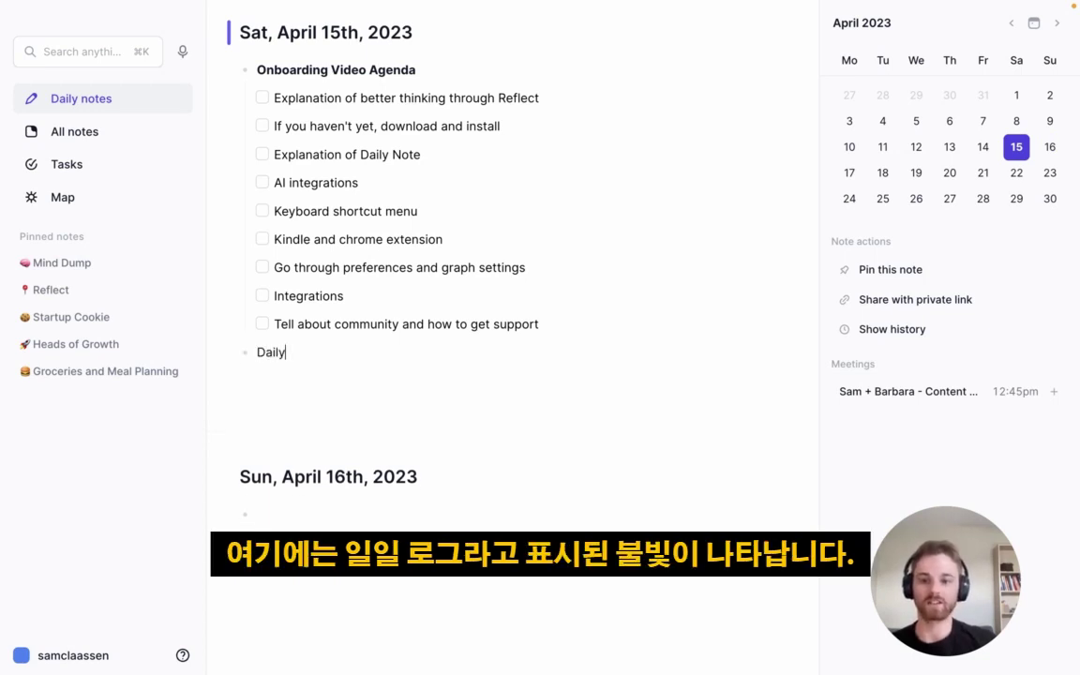
type(" log")
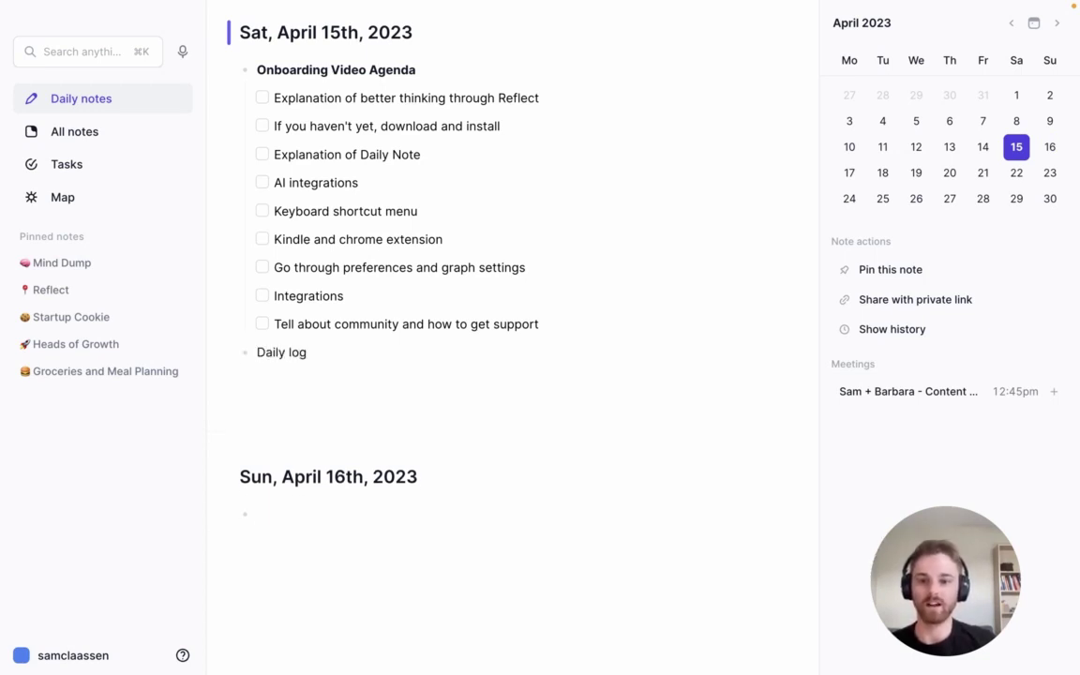
key("Return")
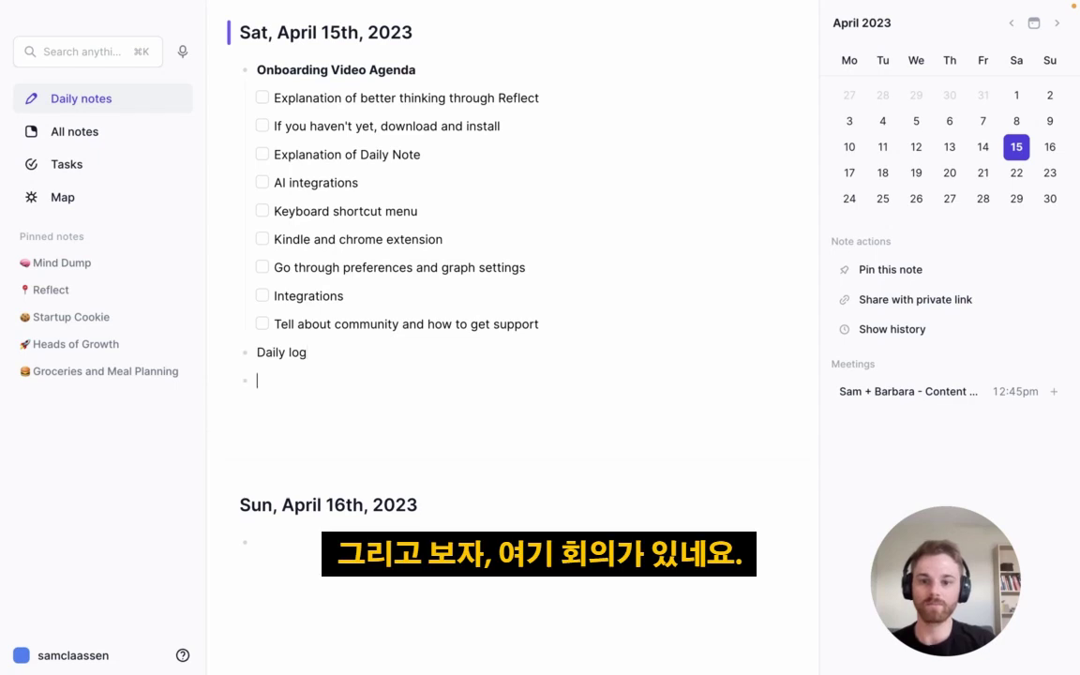
Add the 12:45pm content meeting with one attendee removed and a backlinked note
left_click(879, 392)
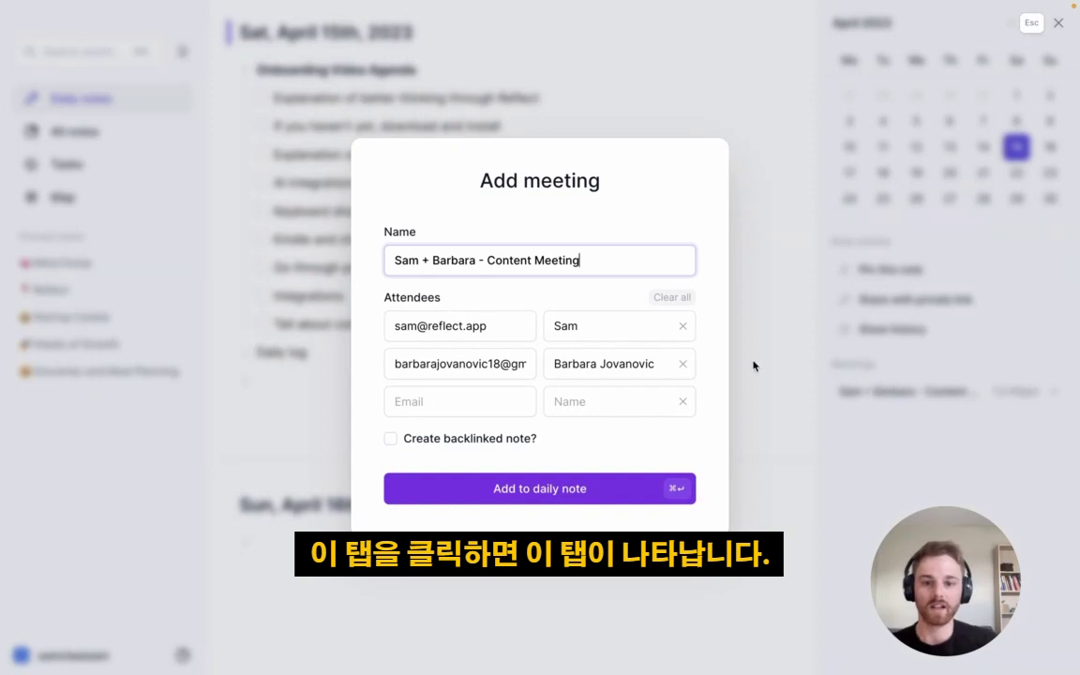
left_click(682, 327)
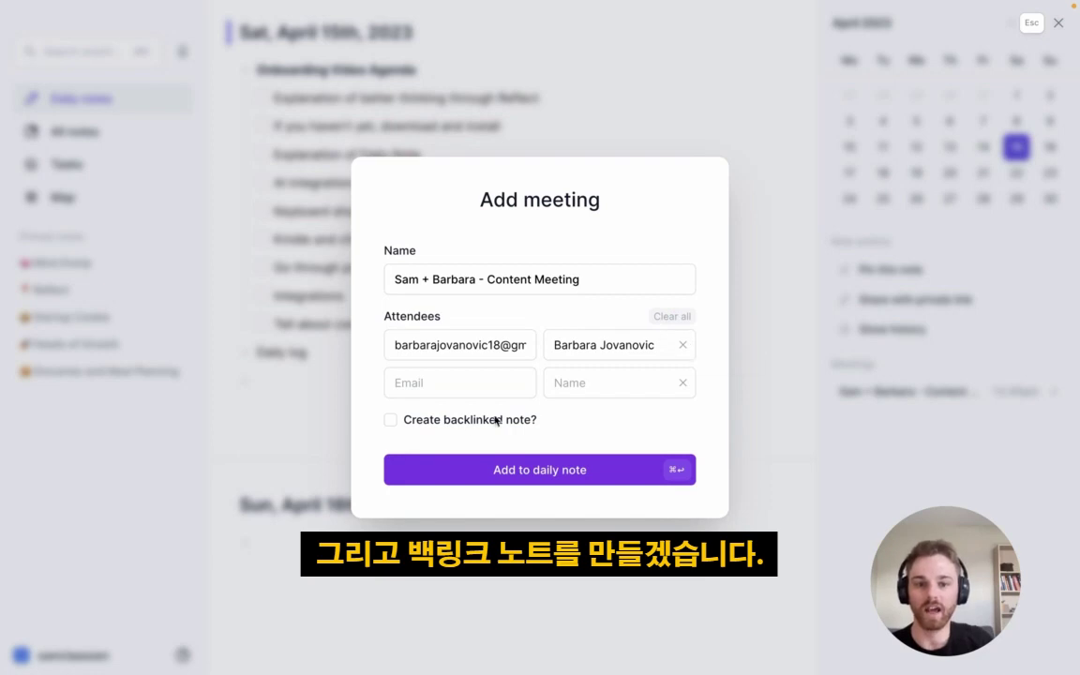
left_click(390, 420)
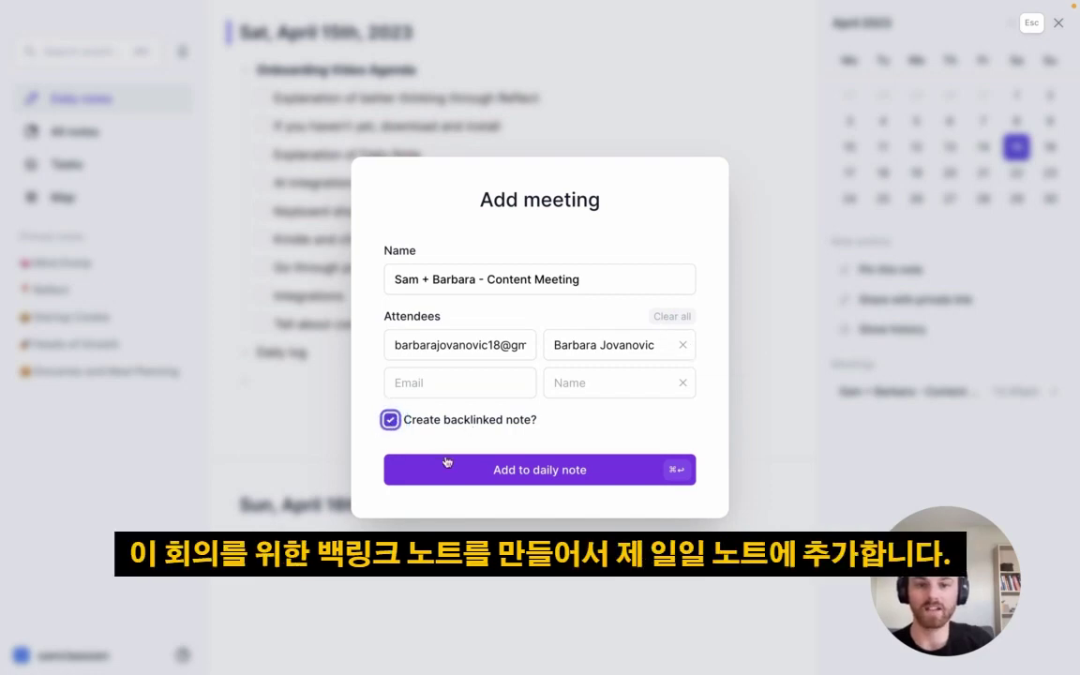
left_click(487, 469)
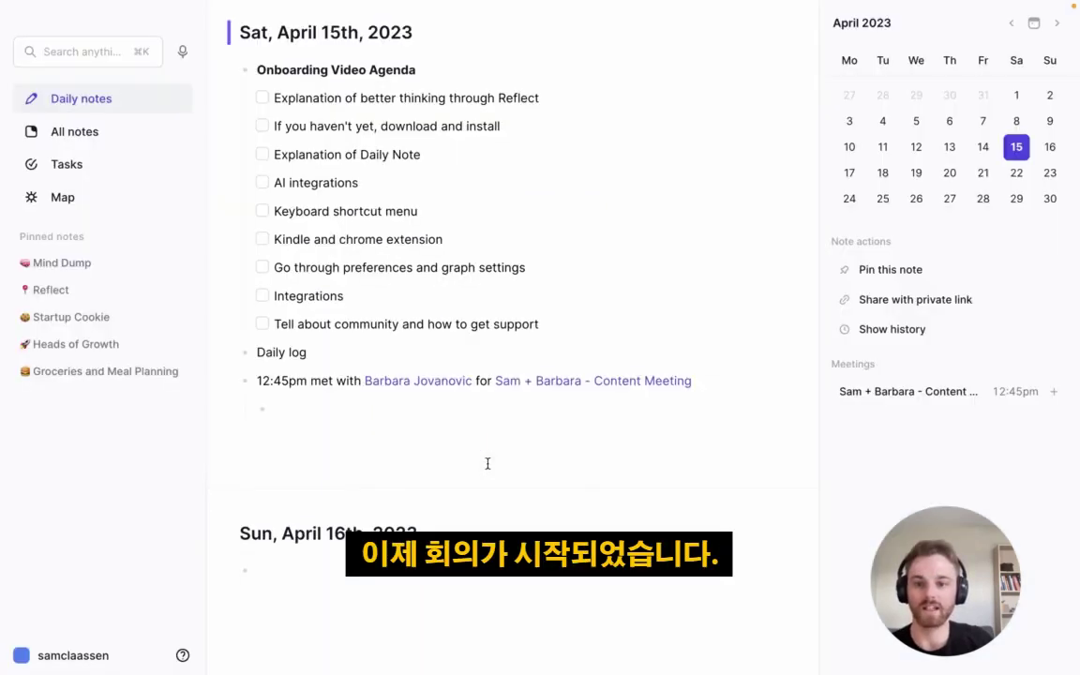
left_click(259, 379)
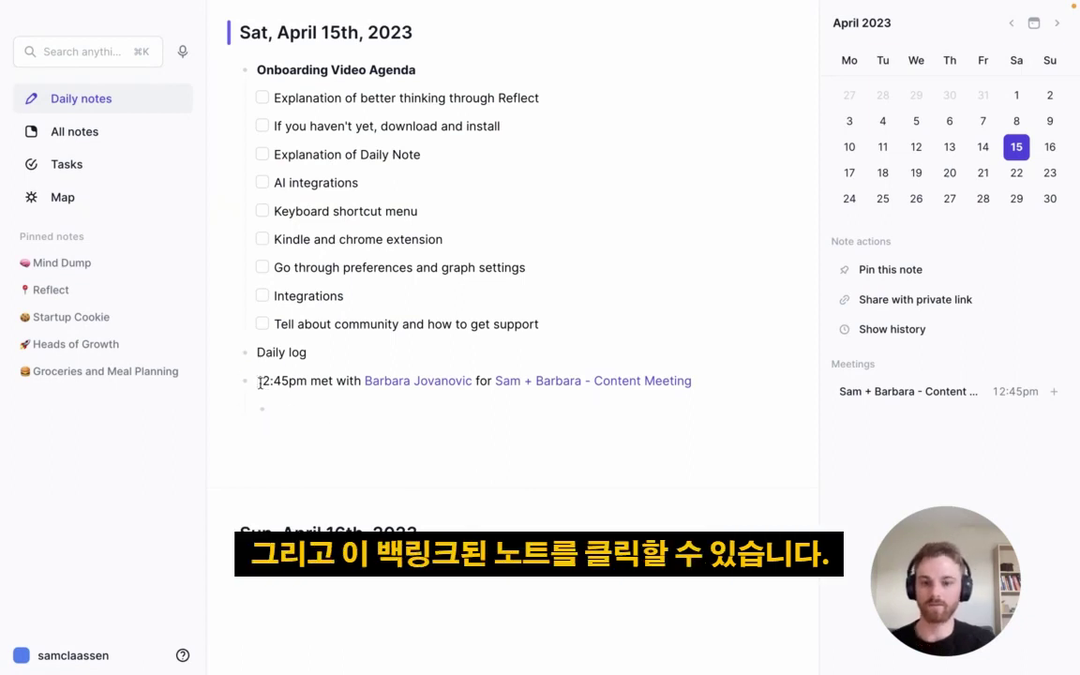
Nest the meeting line under Daily log, view its Content Meeting note, then return
key("Tab")
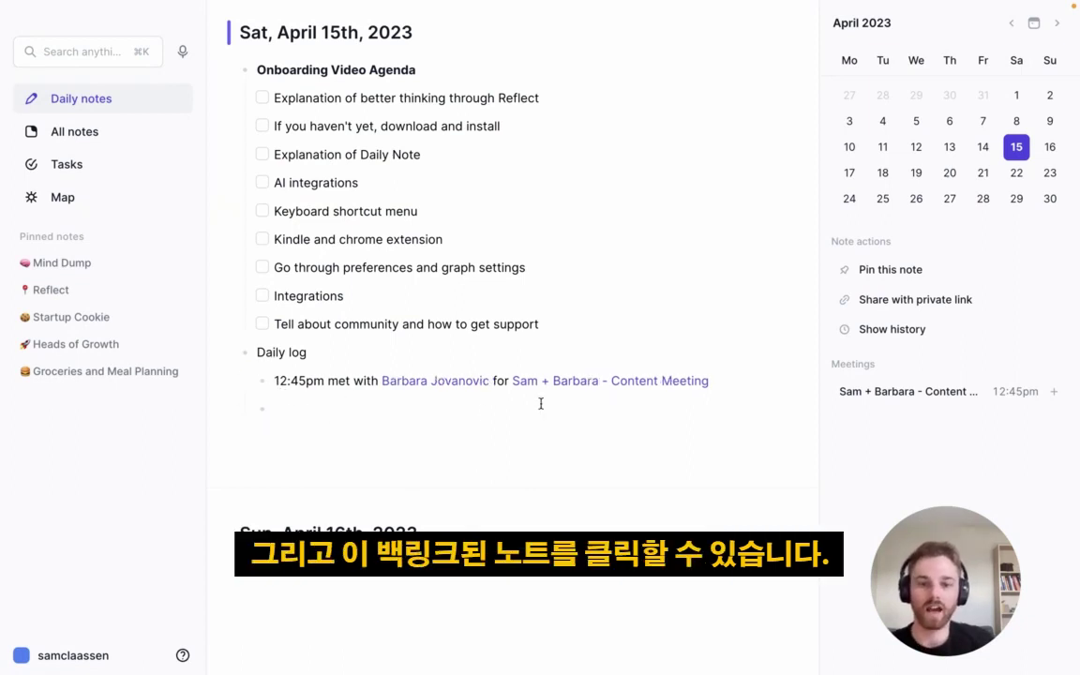
mouse_move(581, 387)
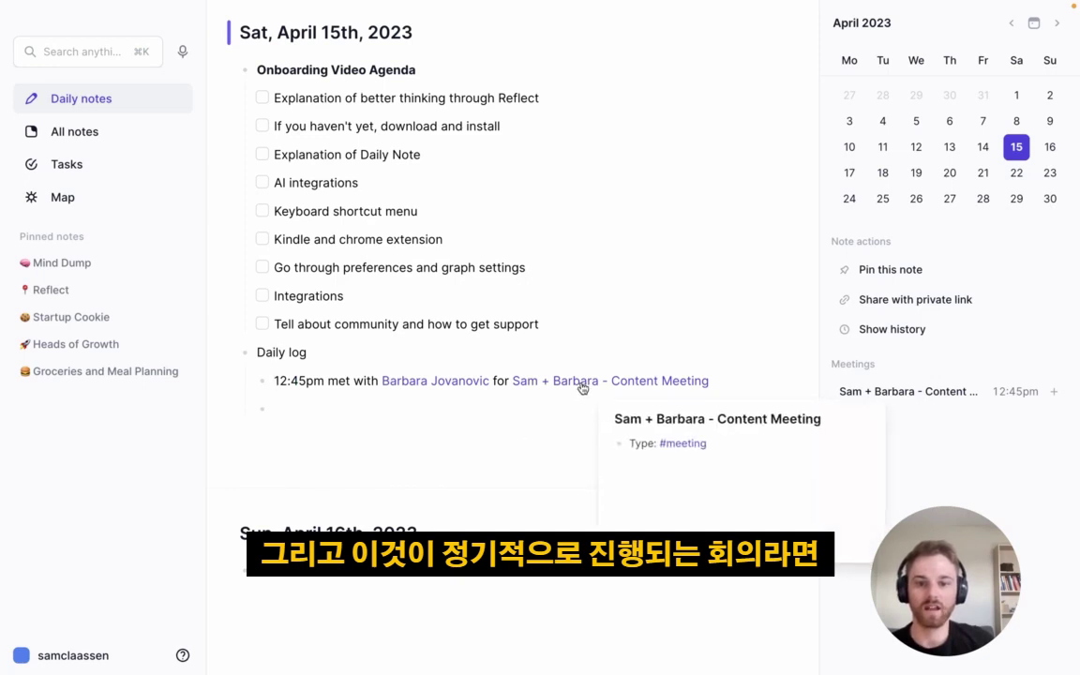
left_click(581, 383)
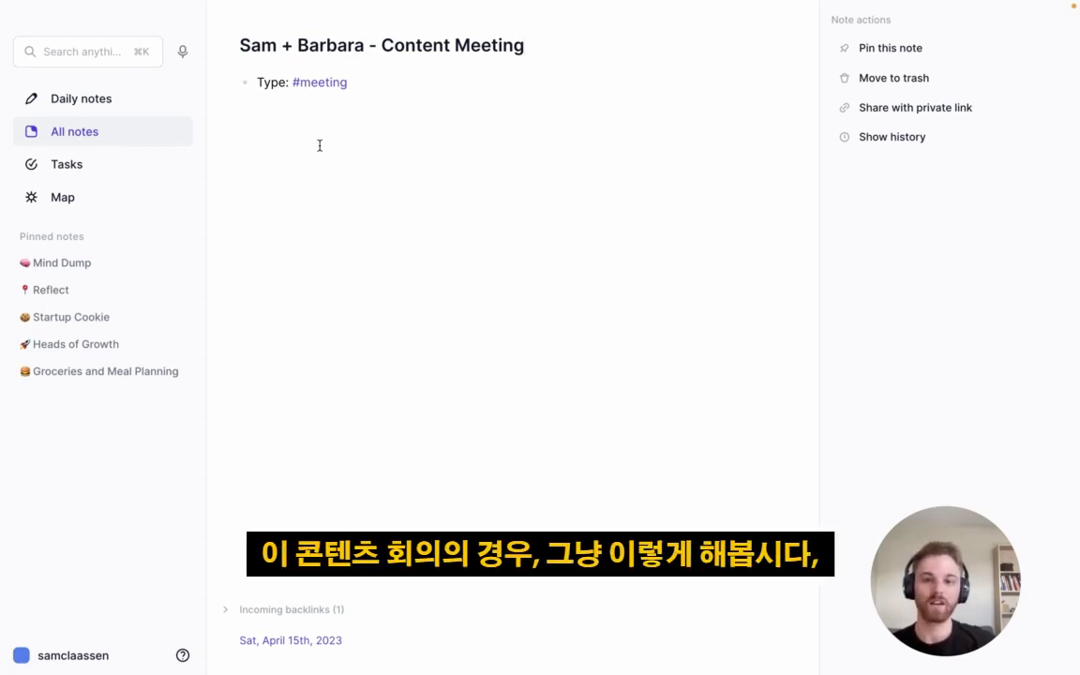
key("super+d")
Nest 'Discussed Q2 goals' and 'Brainstormed new content ideas' under the meeting, fixing the Brainstromed typo
left_click(321, 422)
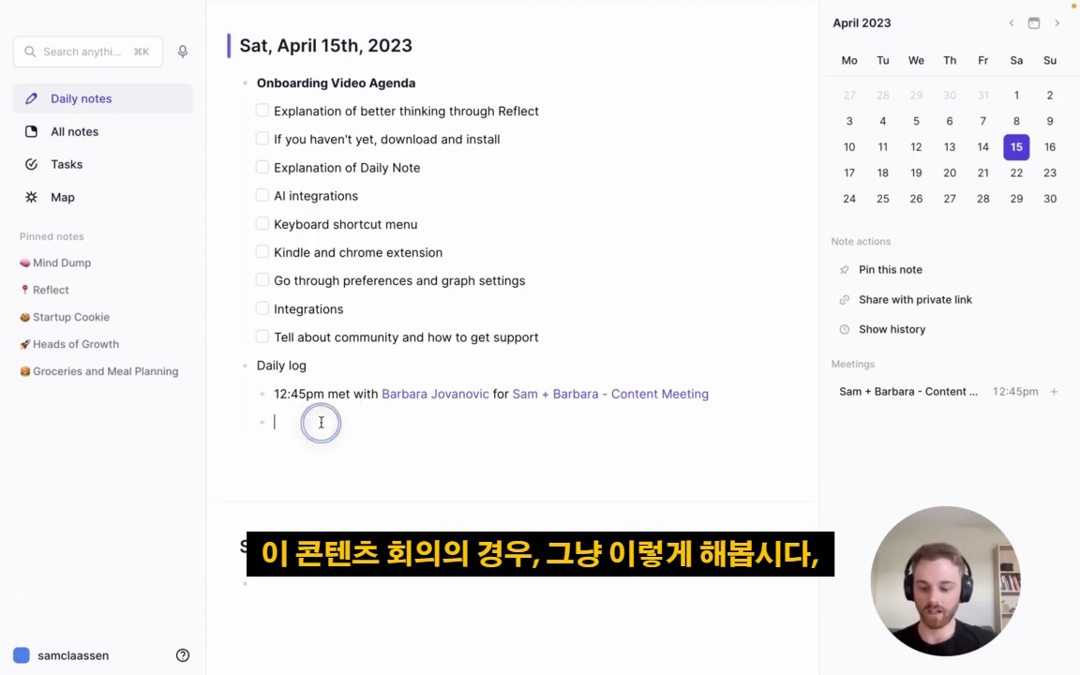
key("Tab")
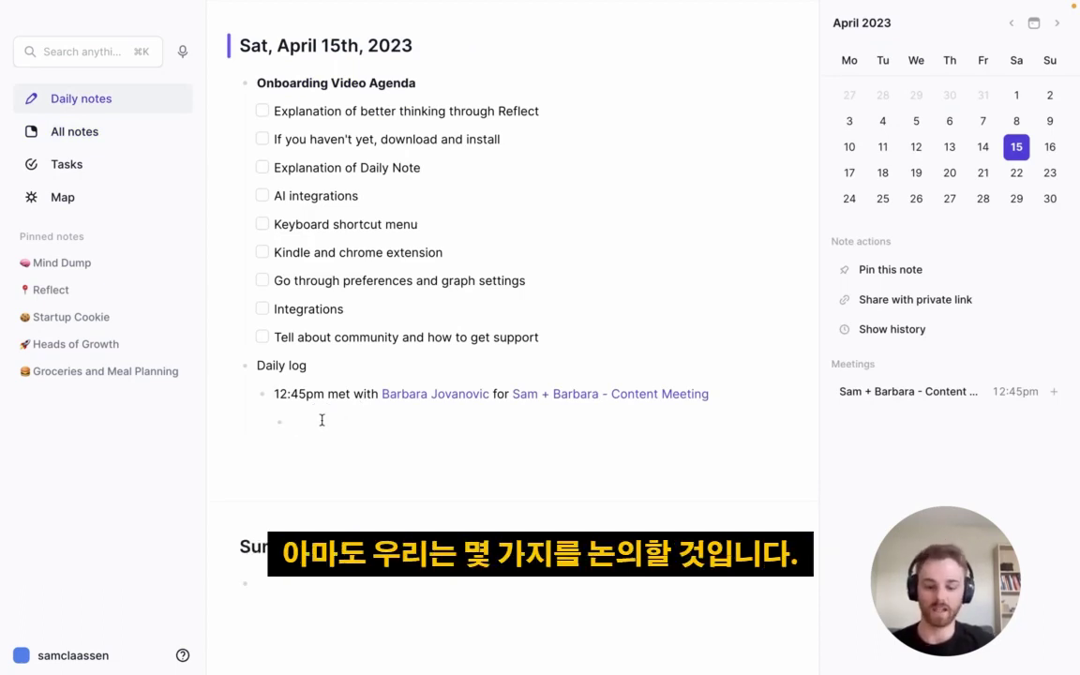
type("Discuss")
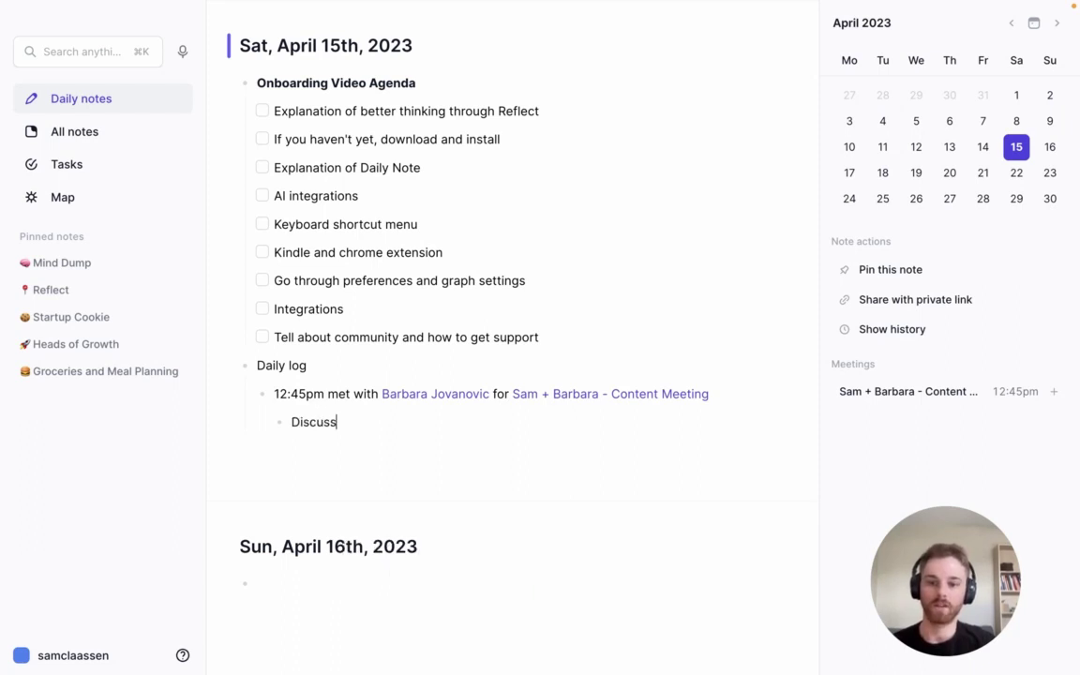
type("ed Q2 goals")
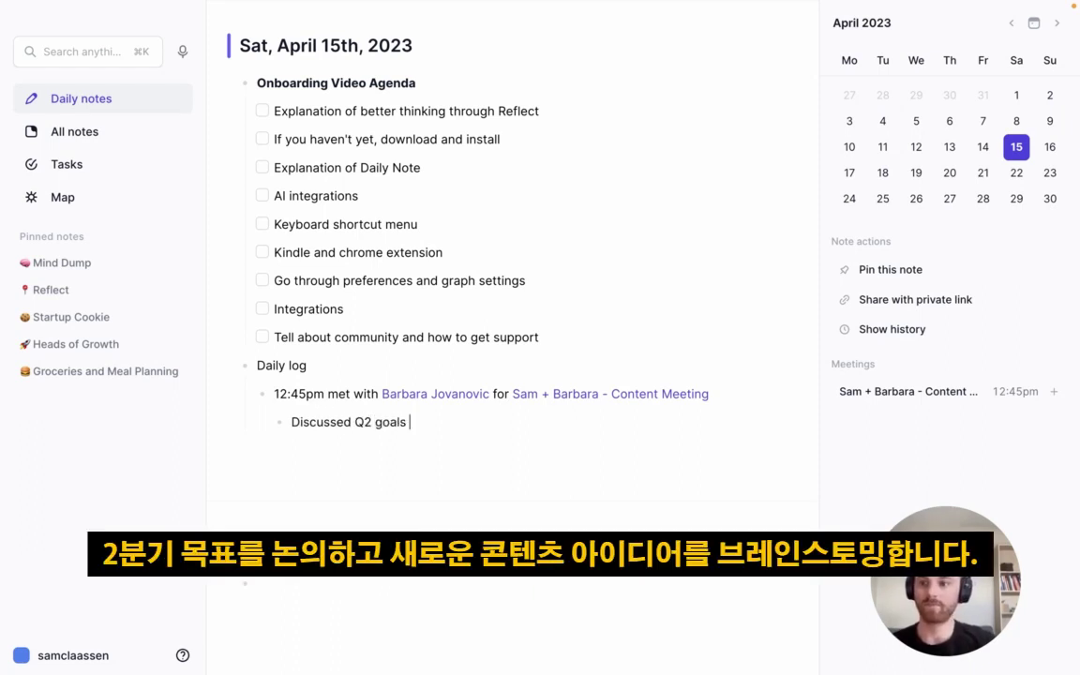
key("Return")
type("B")
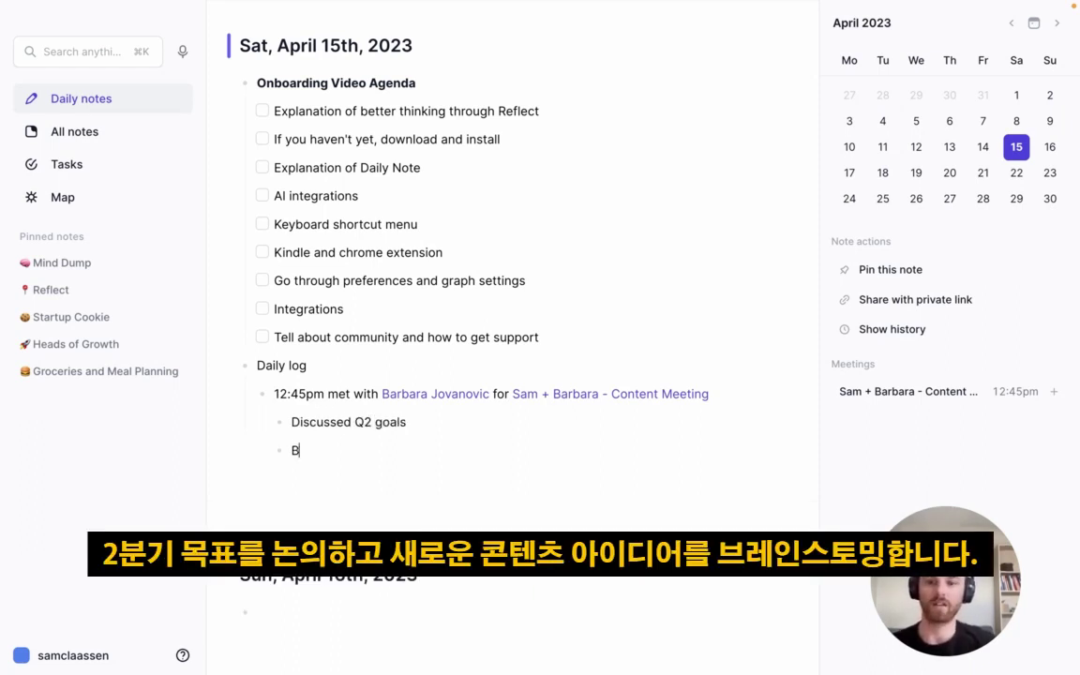
type("rainstromed new content")
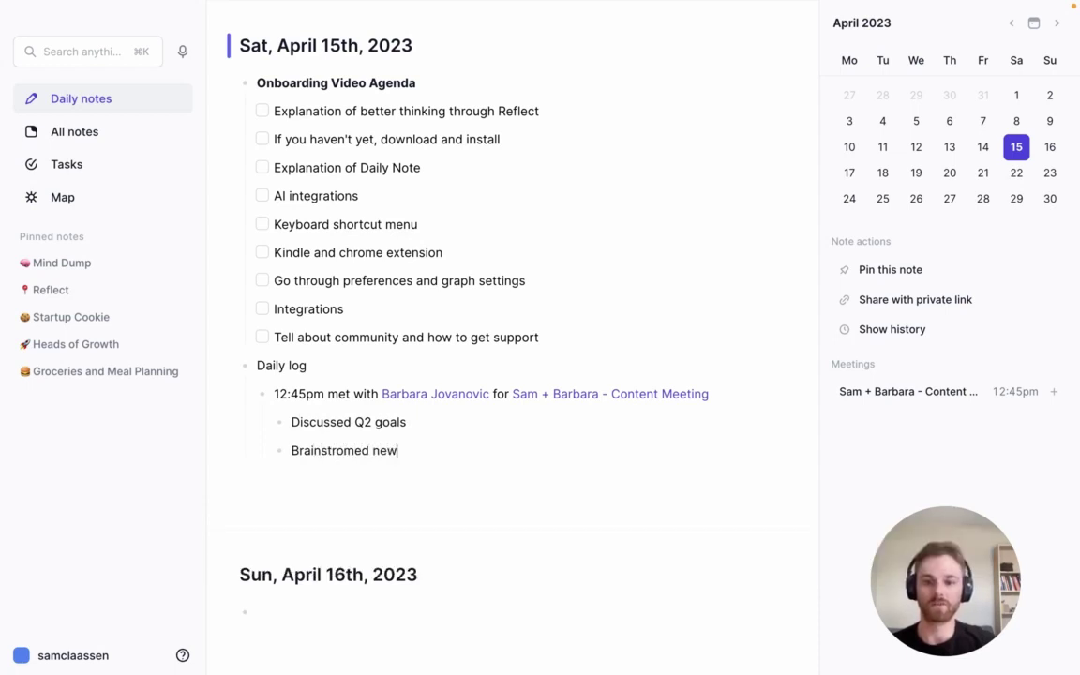
type("deas")
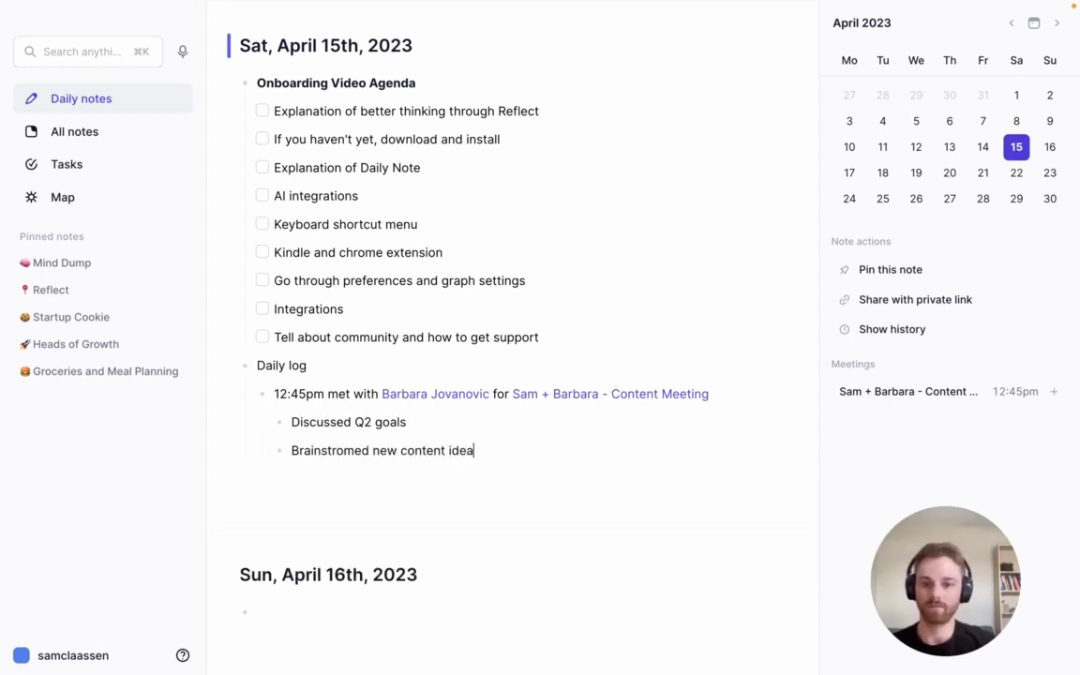
right_click(359, 455)
left_click(393, 460)
left_click(523, 448)
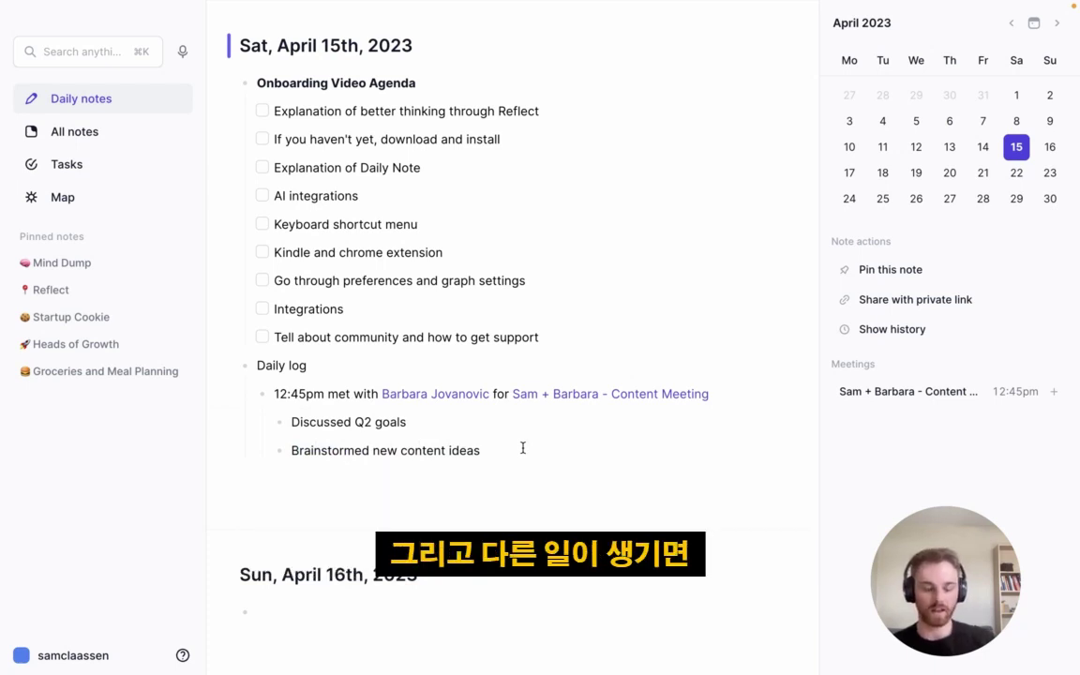
Add 'Went to lunch with [colleague] at Blackbelly', backlinking the colleague's and Blackbelly notes
key("Return")
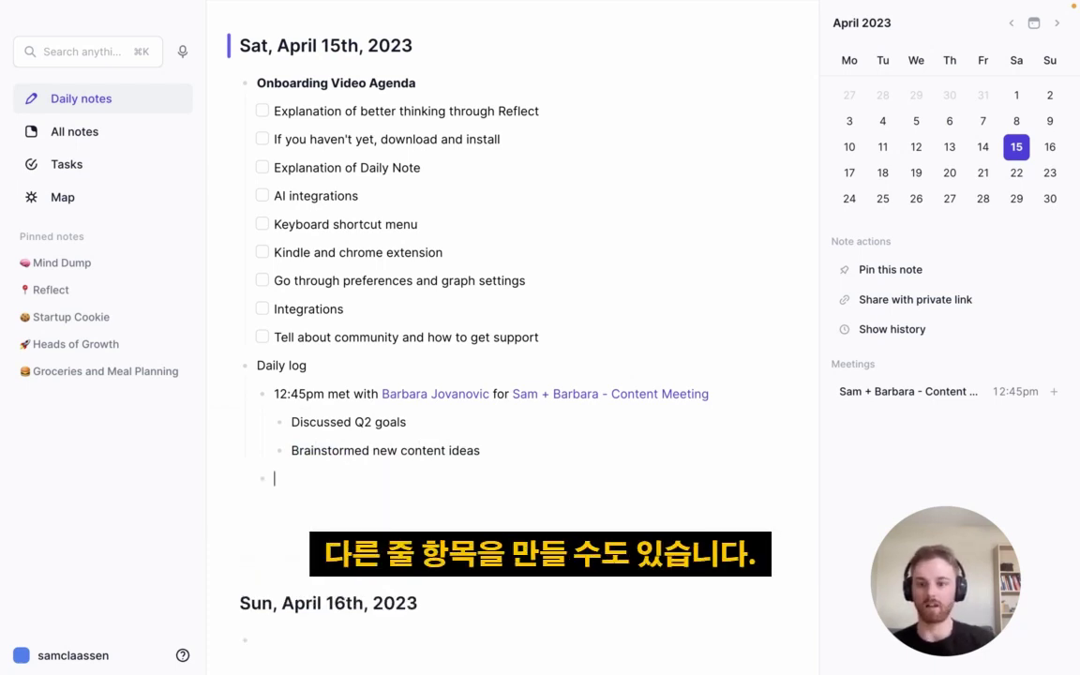
type("Went to ")
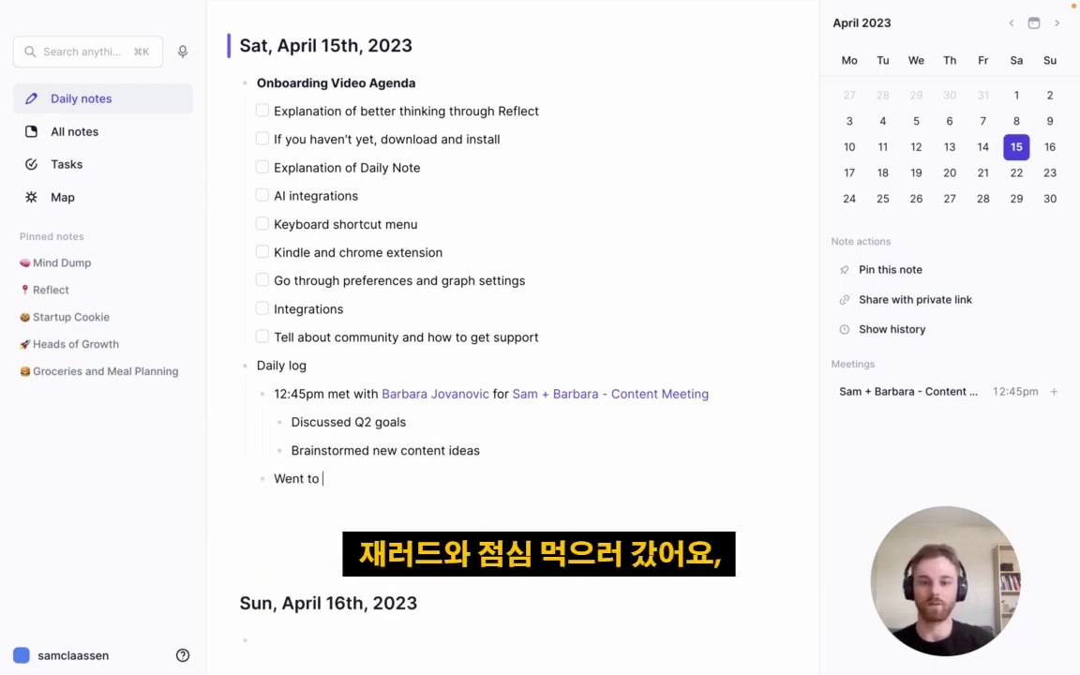
type("lunch with [[J")
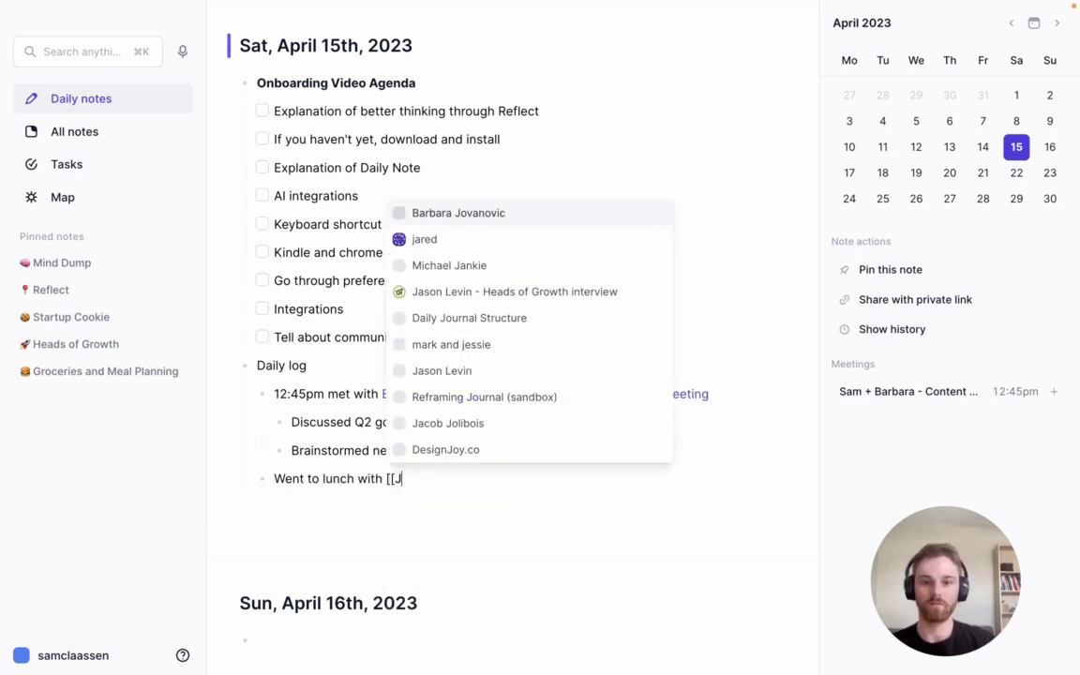
type("are")
key("Return")
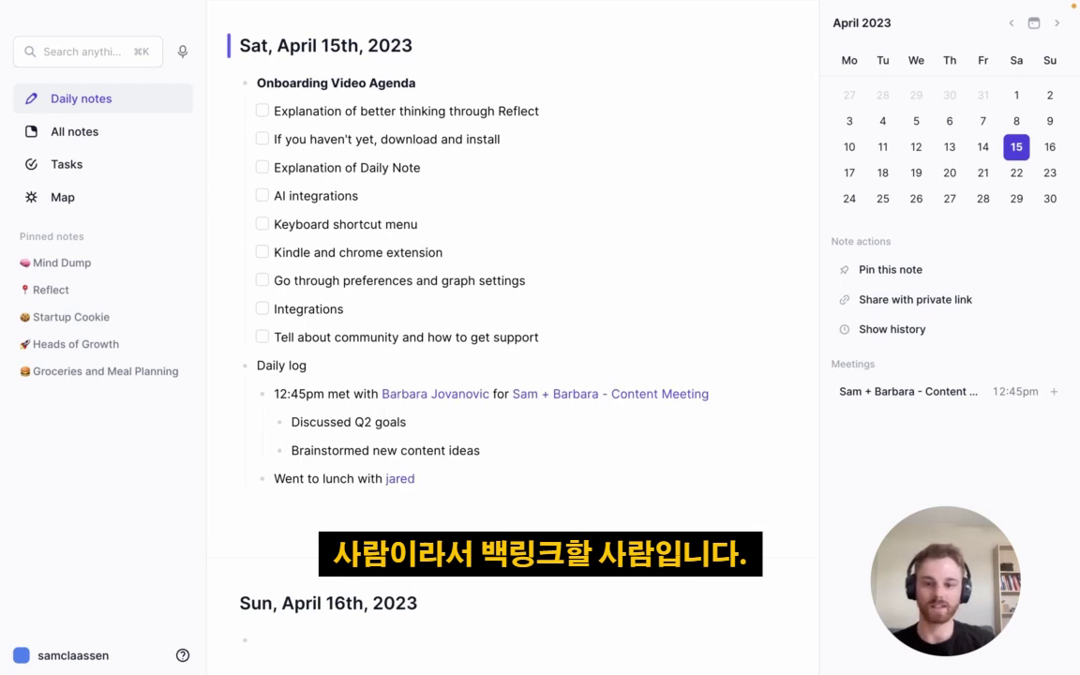
type("a")
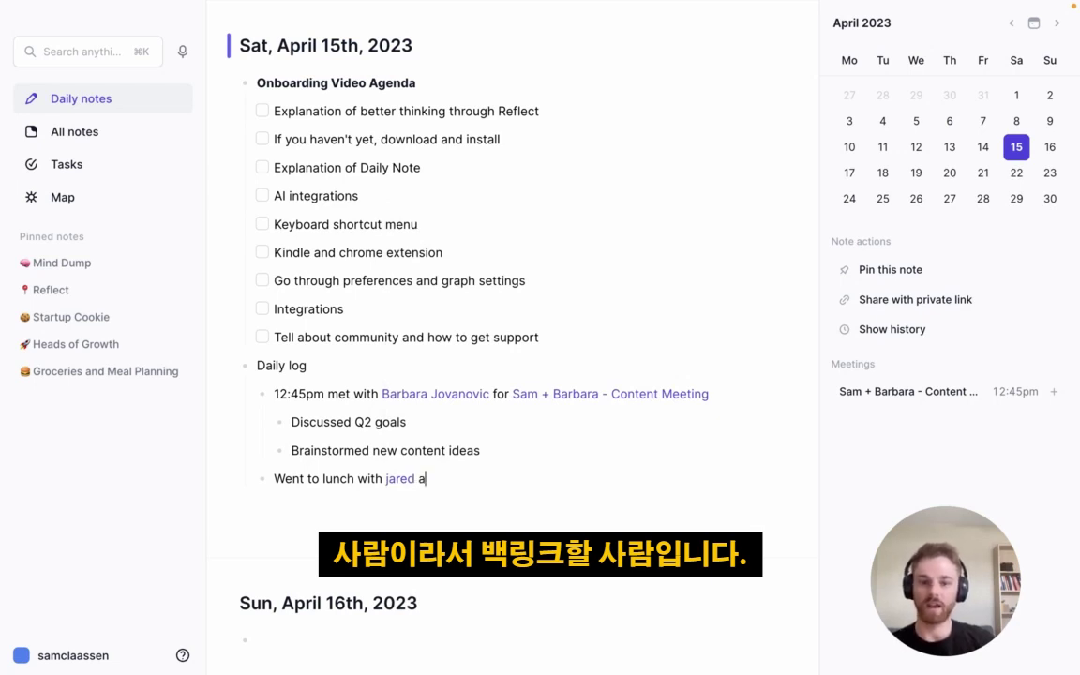
type("t ")
type("[[Bl")
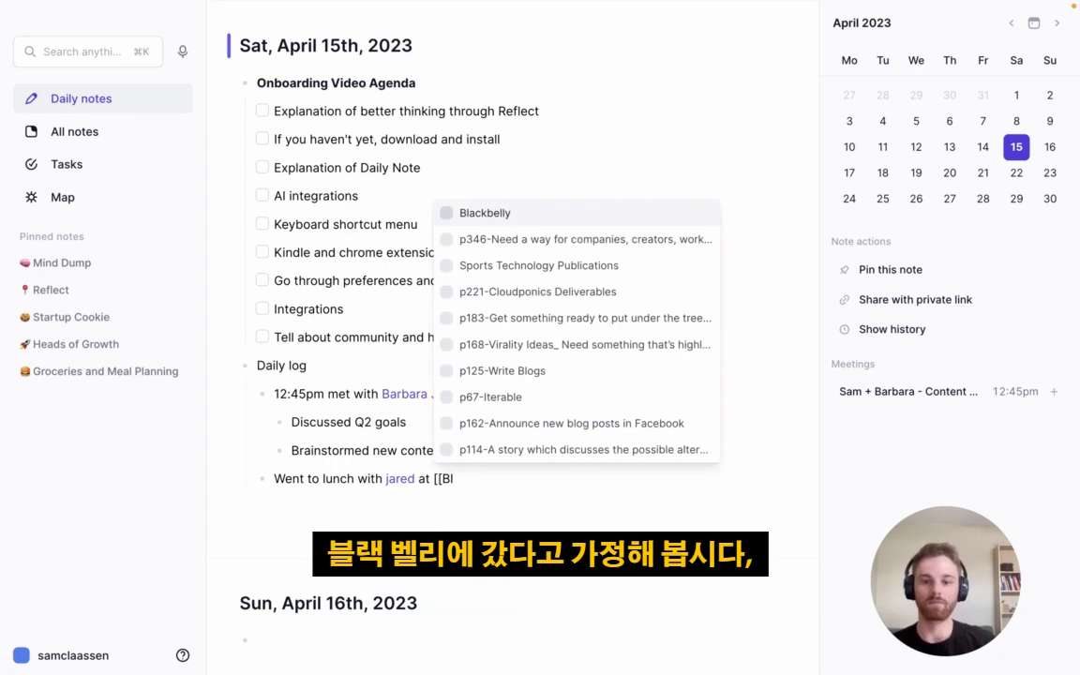
key("Return")
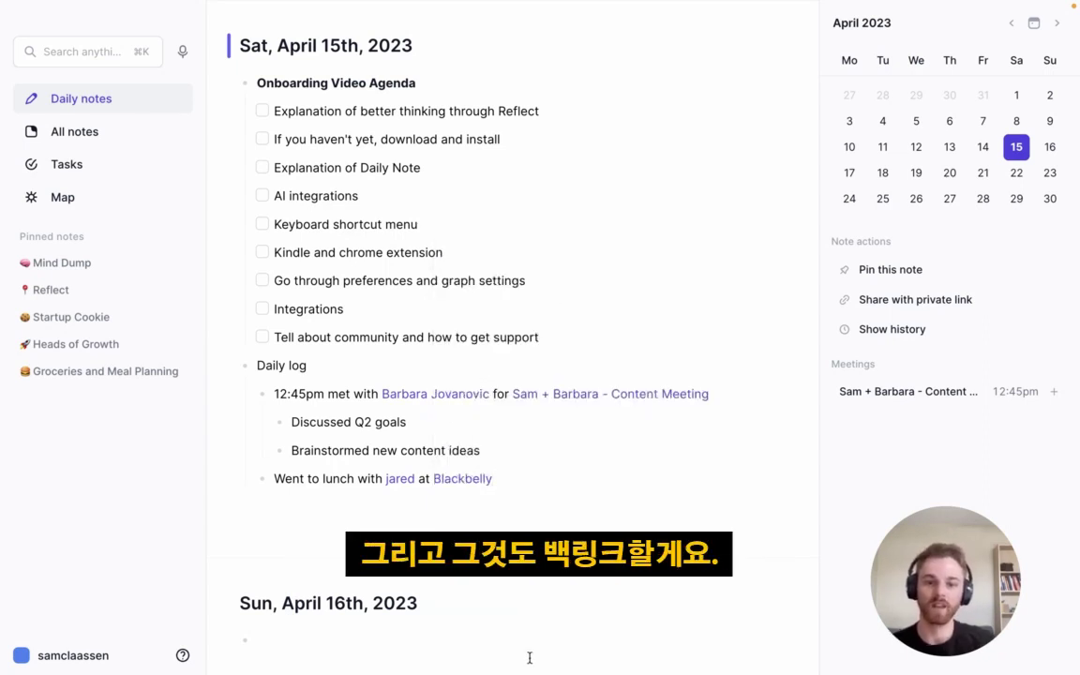
scroll(523, 626, "up", 1)
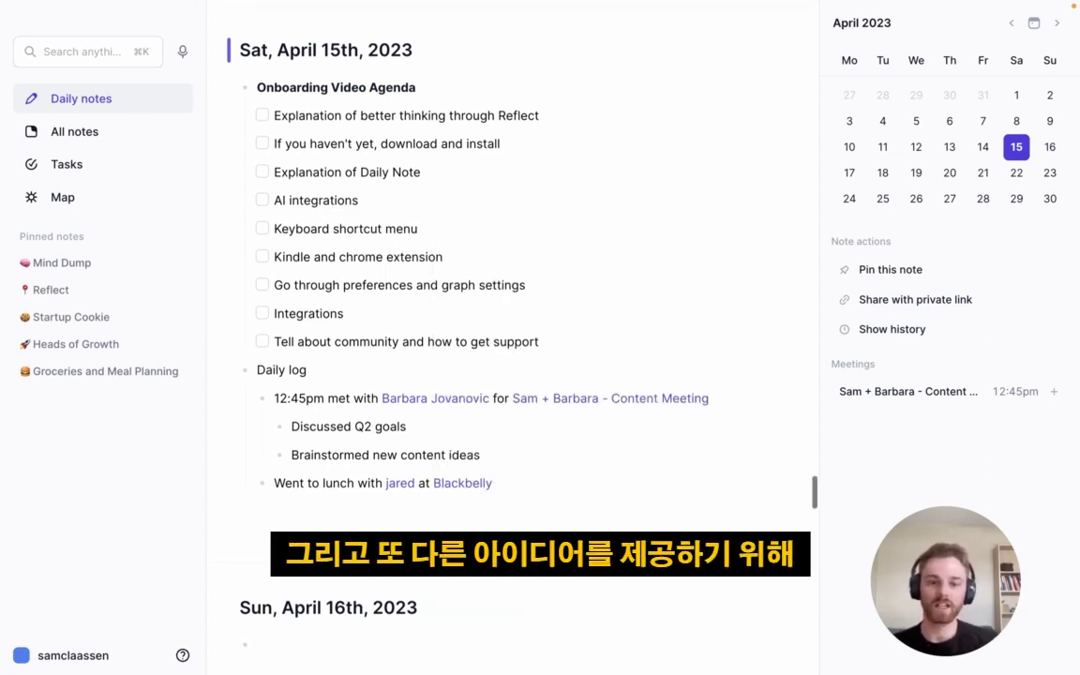
left_click(473, 491)
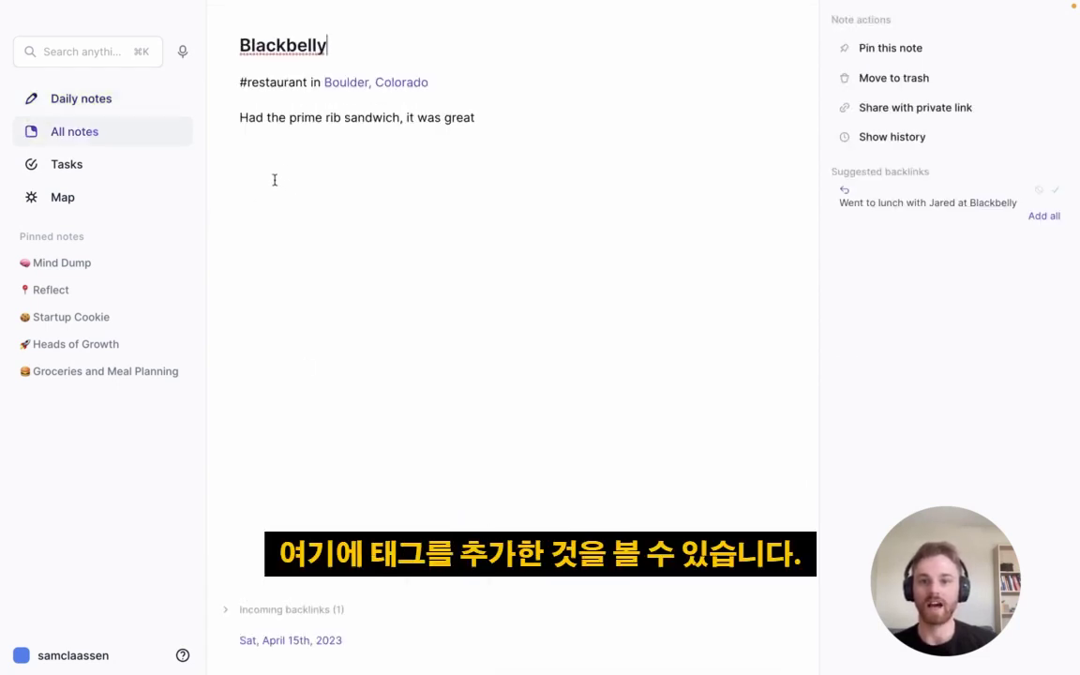
mouse_move(420, 89)
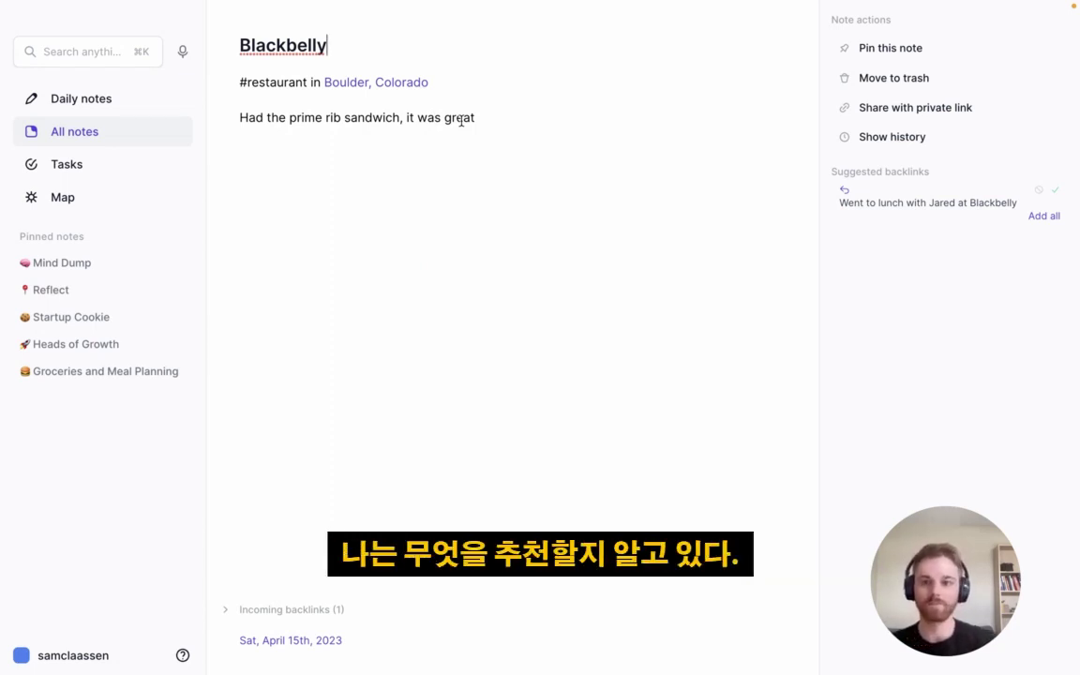
key("super+bracketleft")
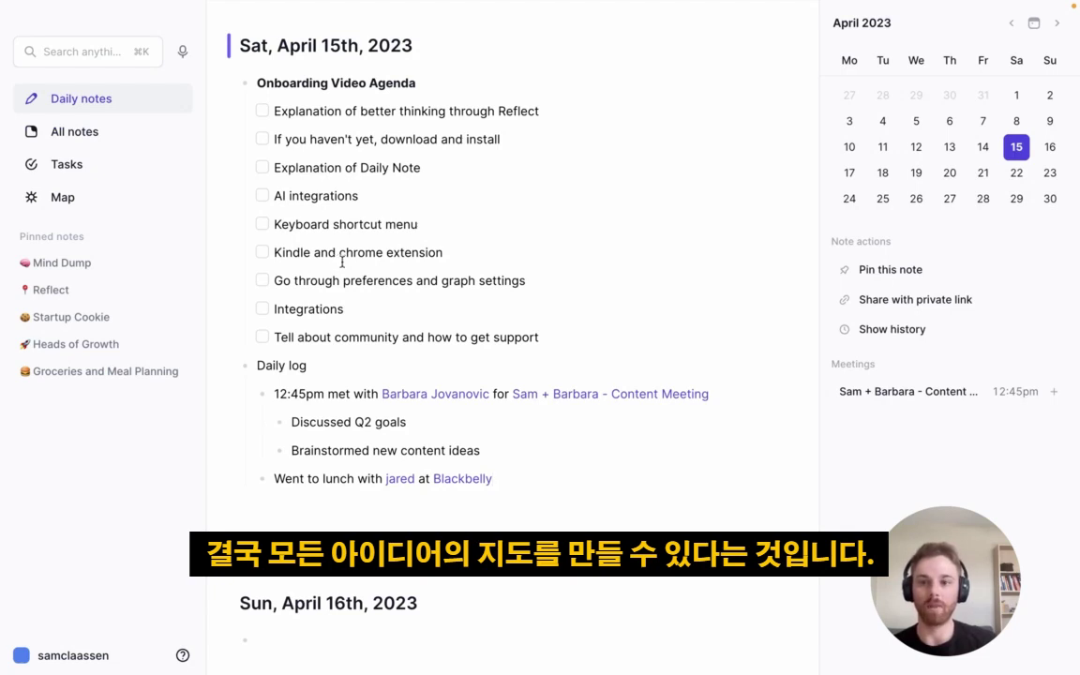
Explore the Map graph of linked notes by zooming and panning, then return to daily notes
left_click(77, 204)
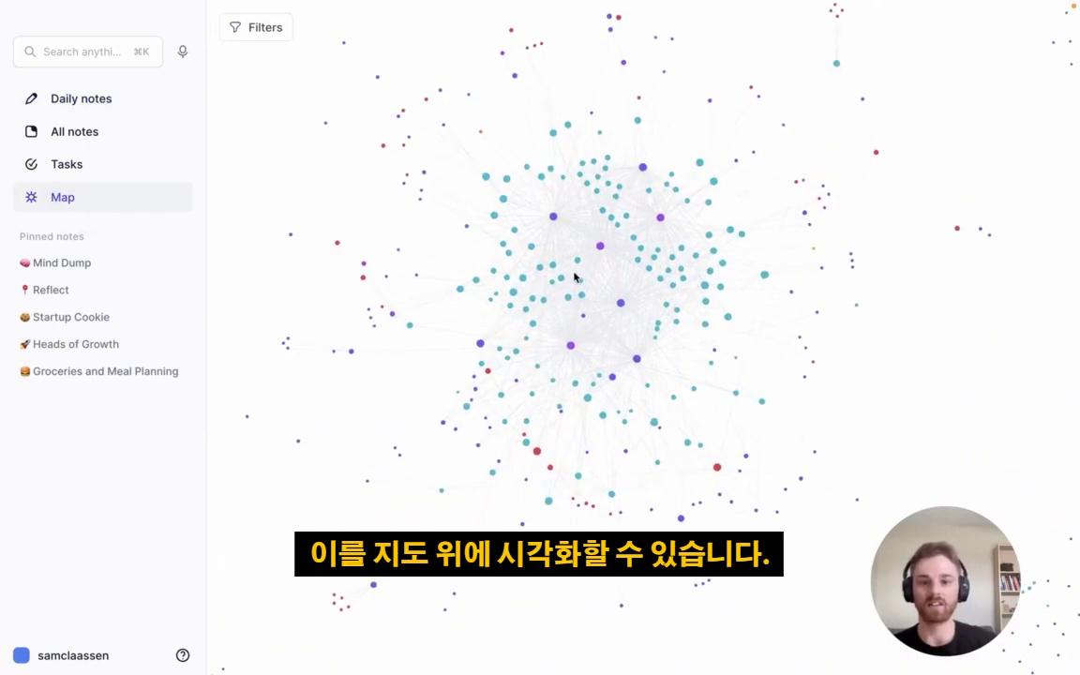
scroll(575, 277, "up", 3)
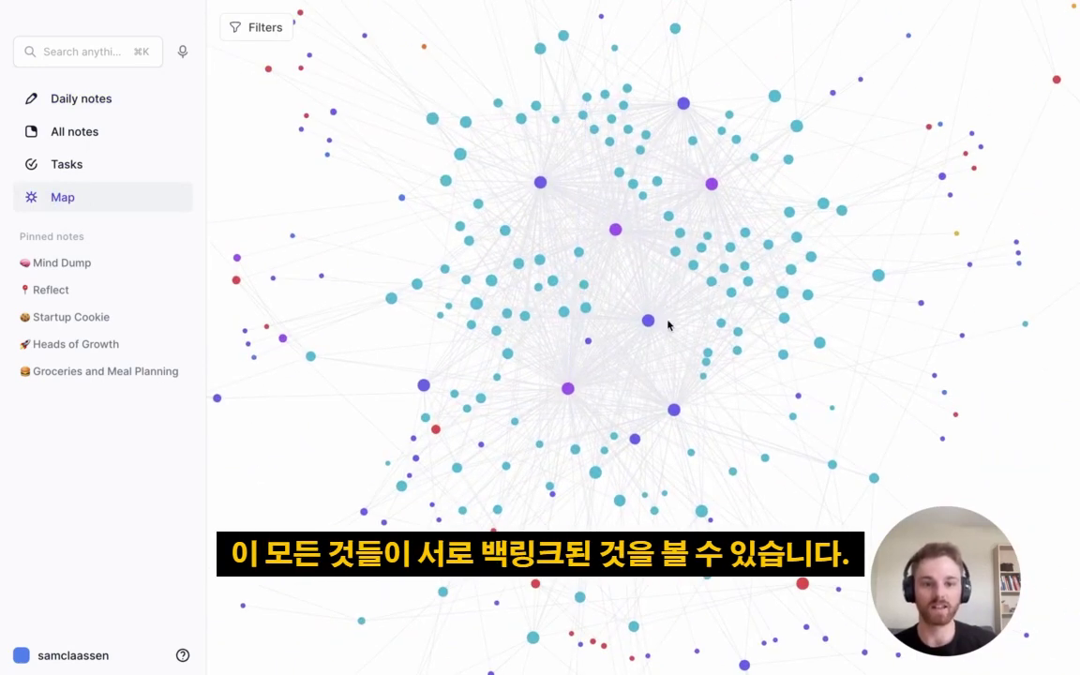
scroll(662, 325, "up", 5)
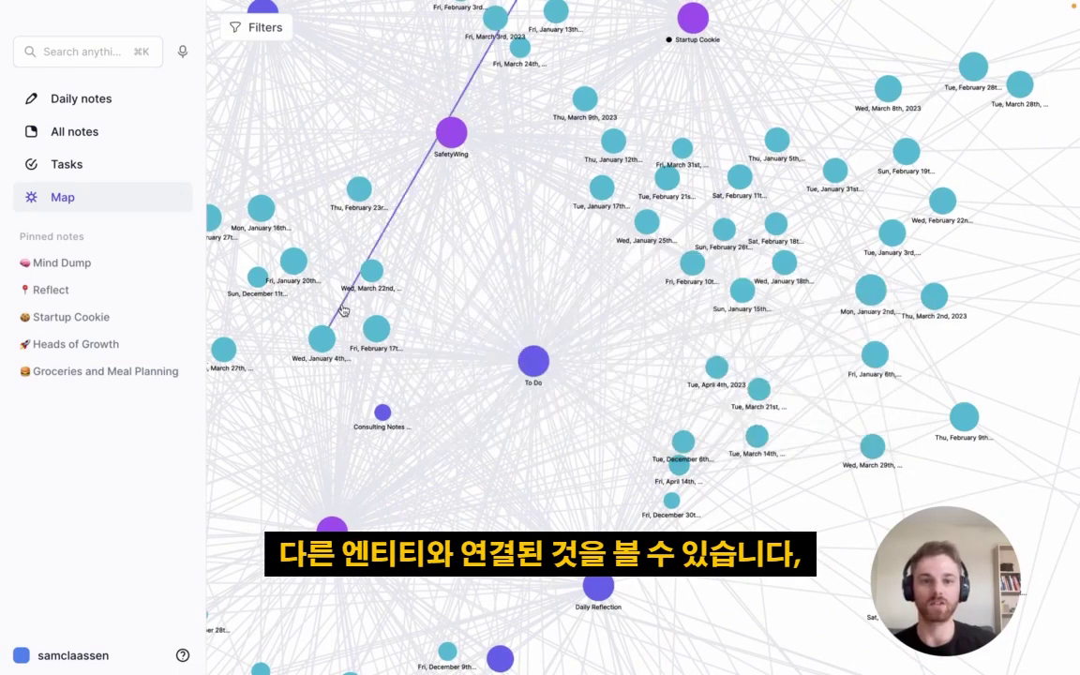
scroll(578, 269, "down", 5)
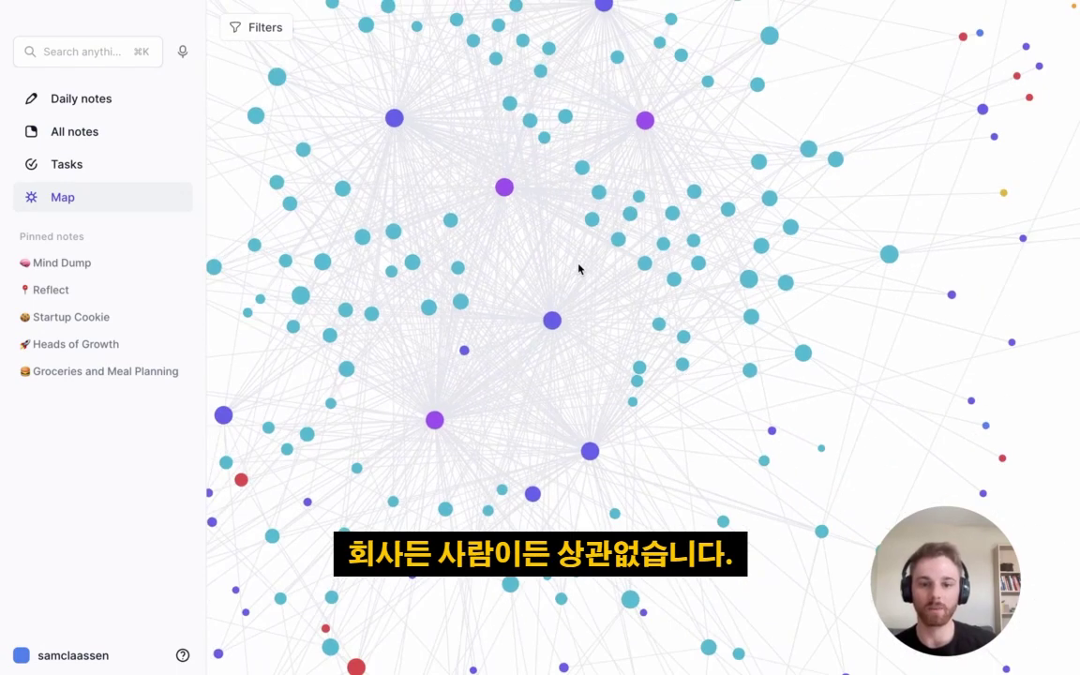
scroll(578, 269, "down", 3)
scroll(399, 270, "down", 3)
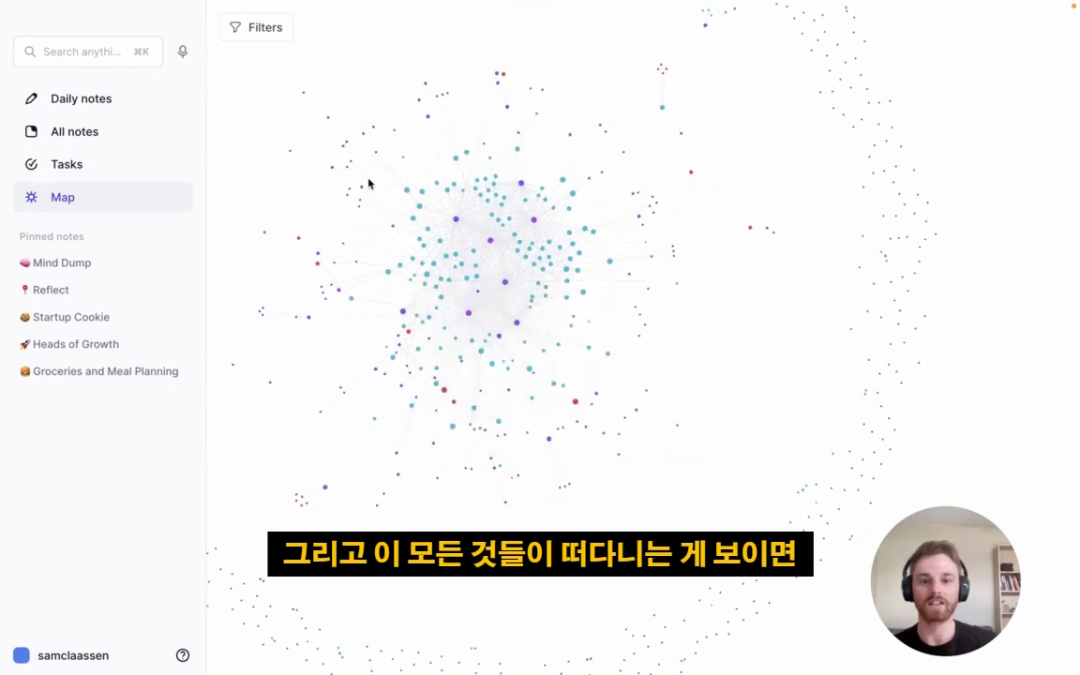
left_click_drag(379, 190, 451, 249)
scroll(569, 173, "down", 3)
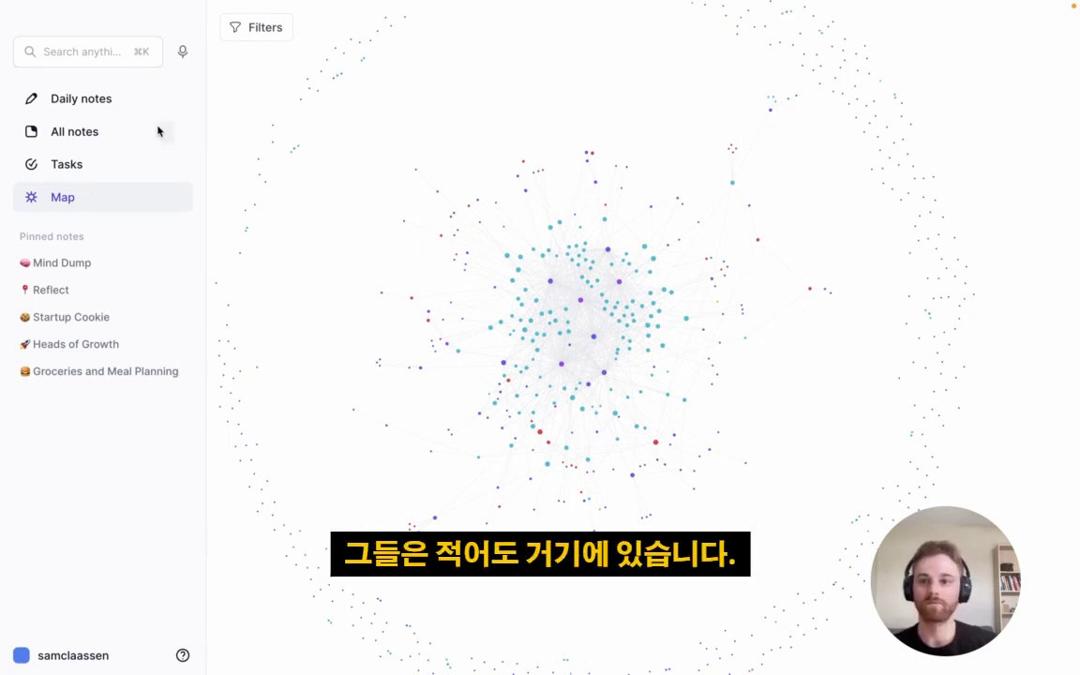
left_click(108, 103)
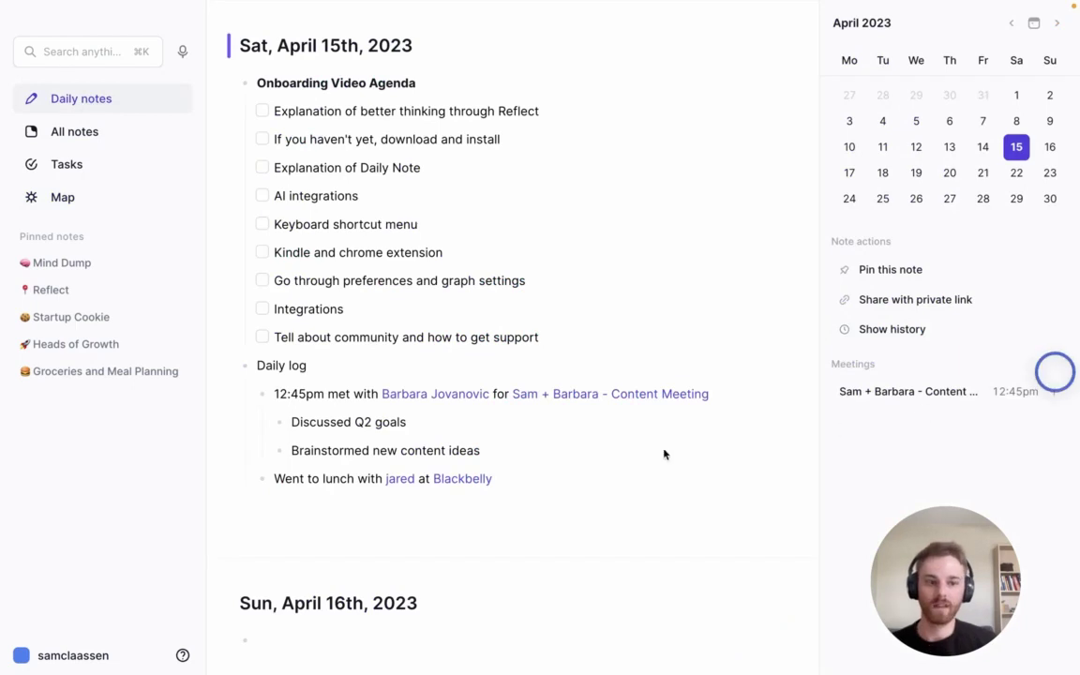
Add a 'Grocery list' bullet with nested Eggs and Milk items below the lunch entry
left_click(512, 478)
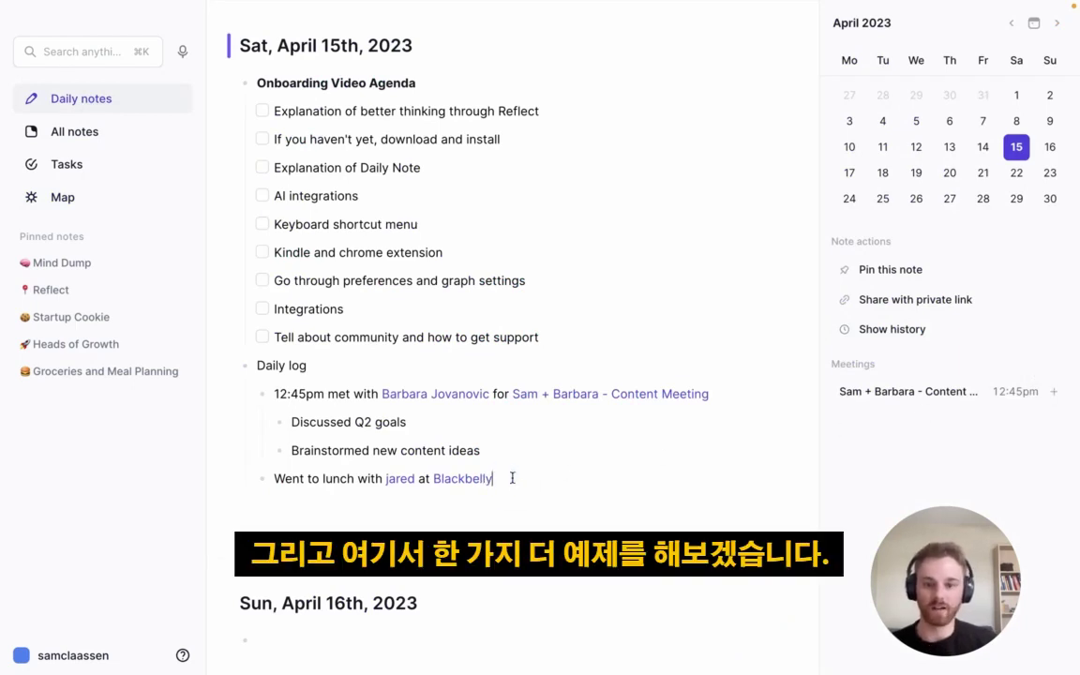
key("Return")
type("Grocery list")
key("Return")
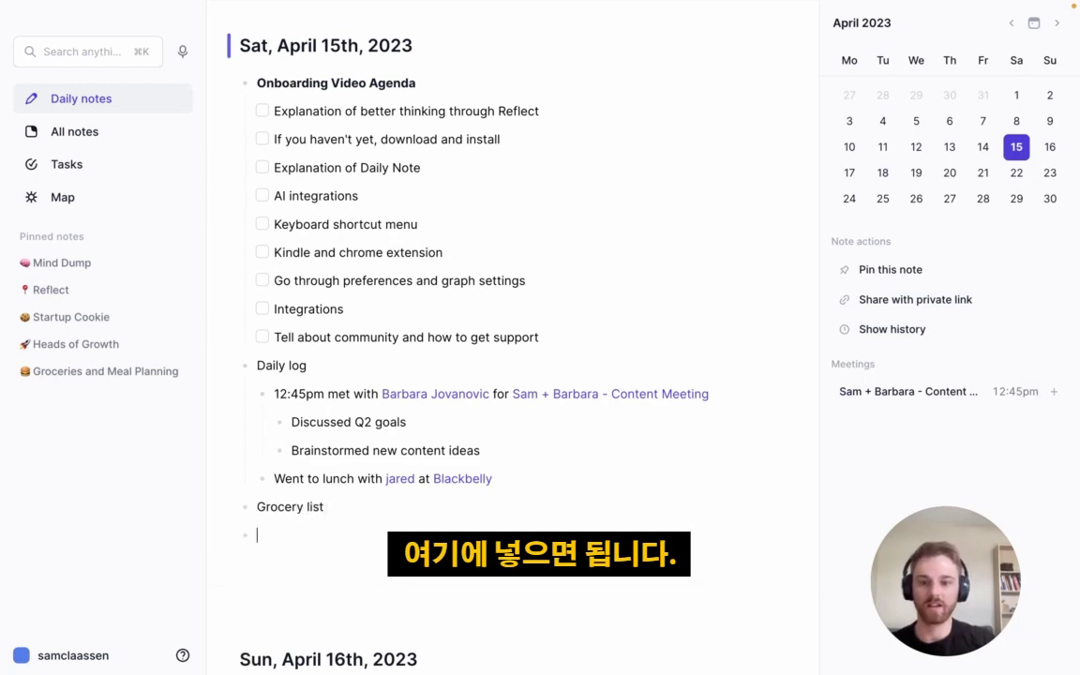
key("Tab")
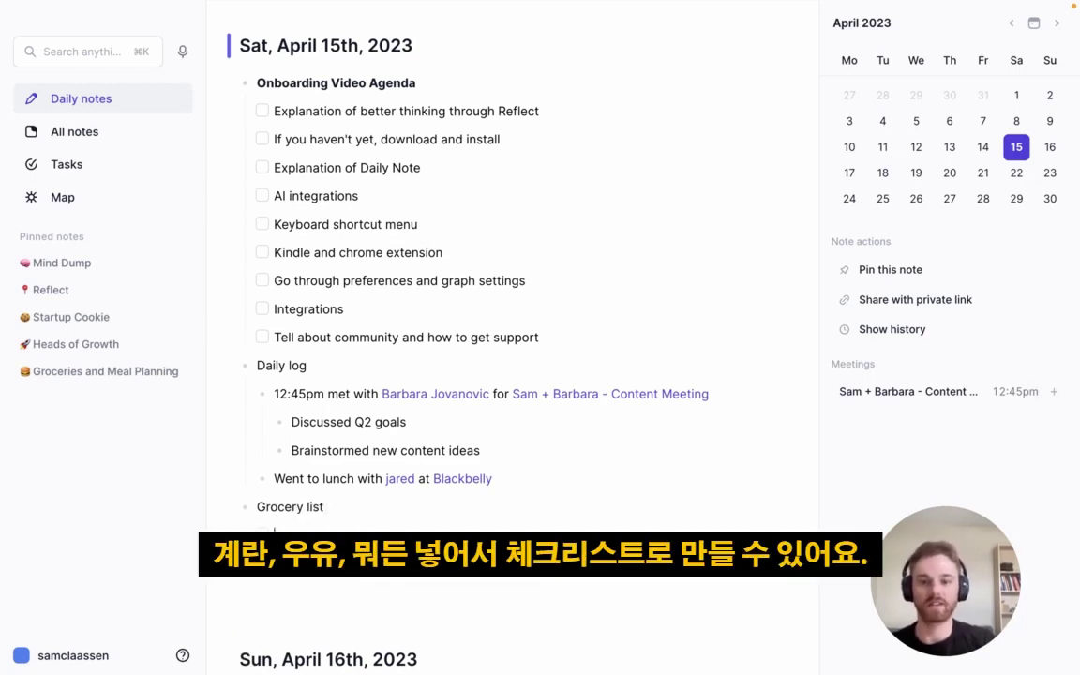
key("Return")
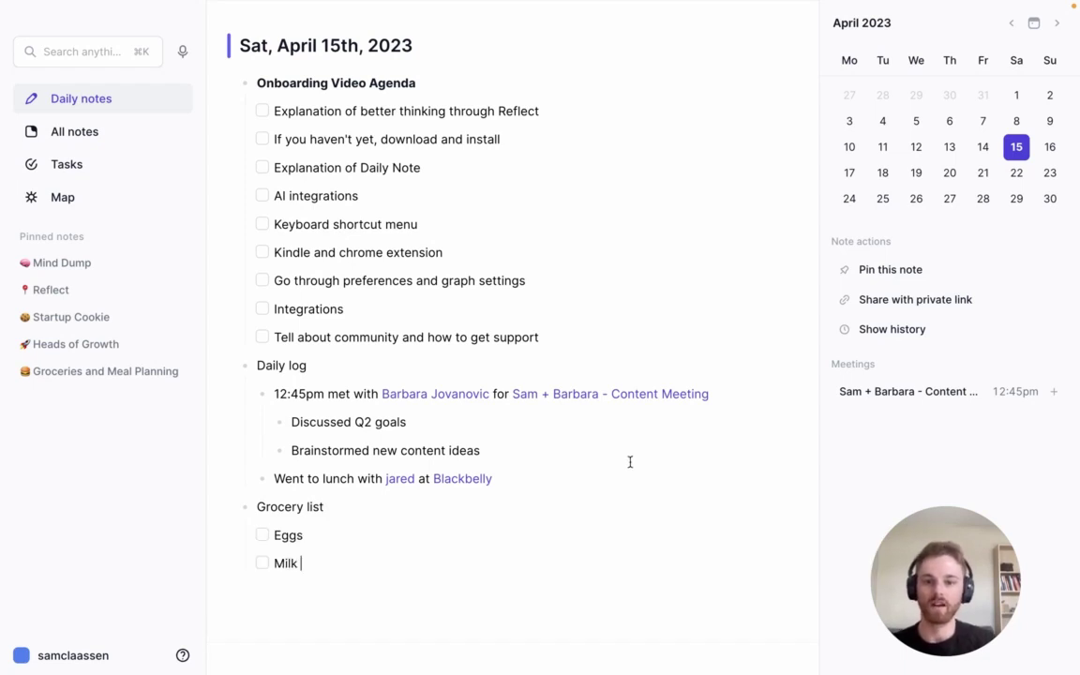
Check off the first three onboarding agenda items through Explanation of Daily Note
left_click(263, 111)
left_click(263, 138)
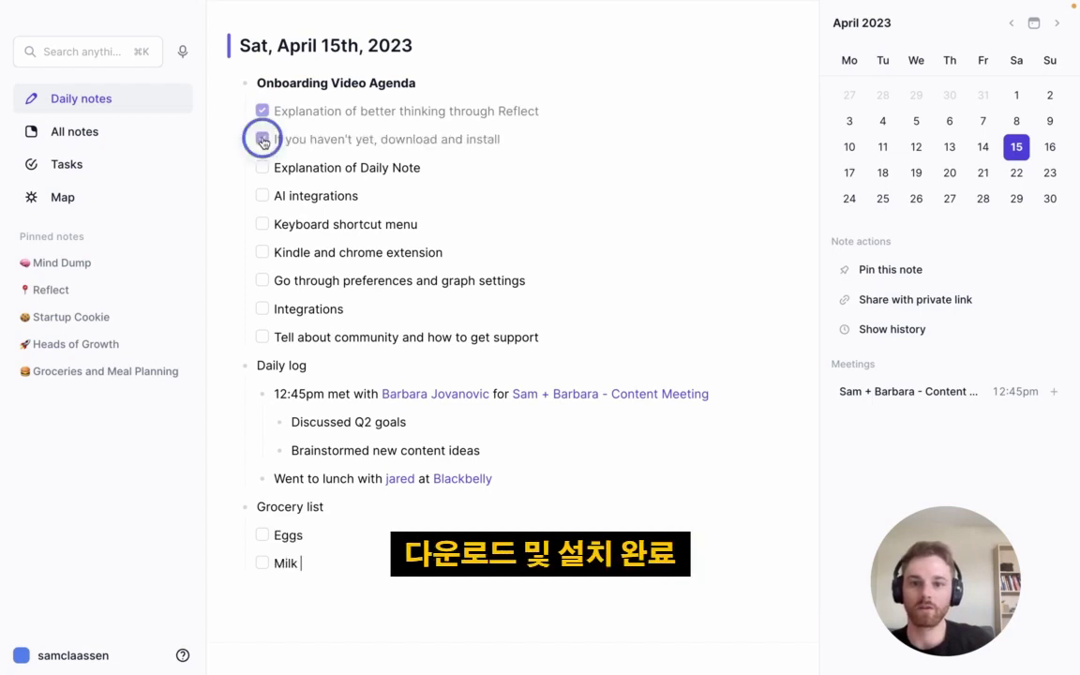
scroll(263, 141, "down", 1)
left_click(262, 157)
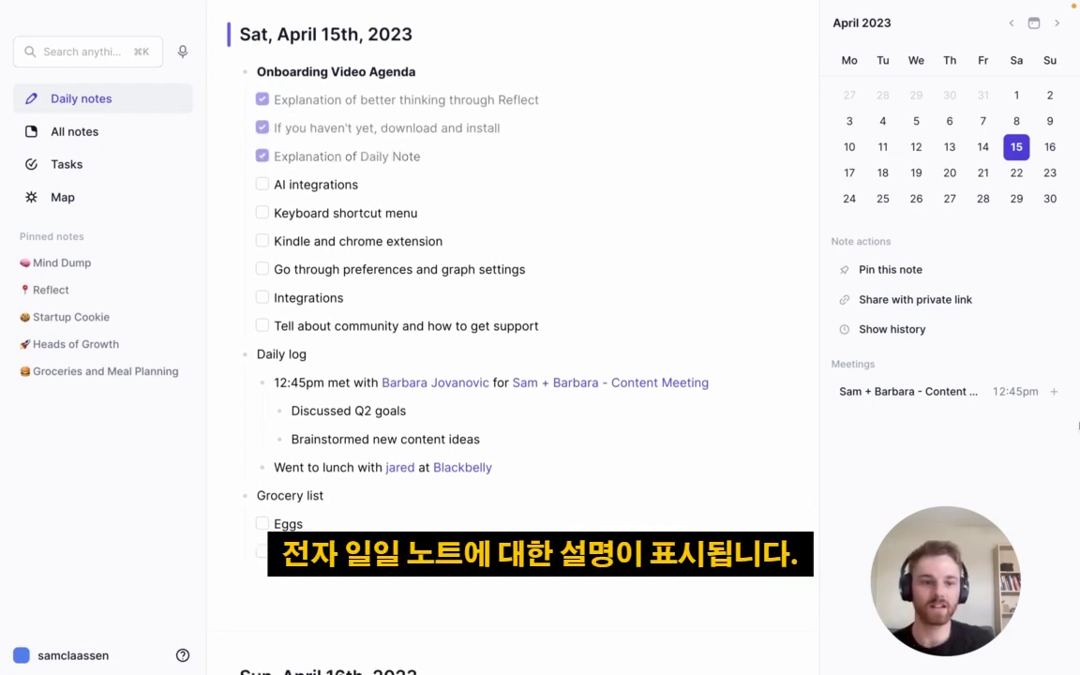
left_click(1052, 375)
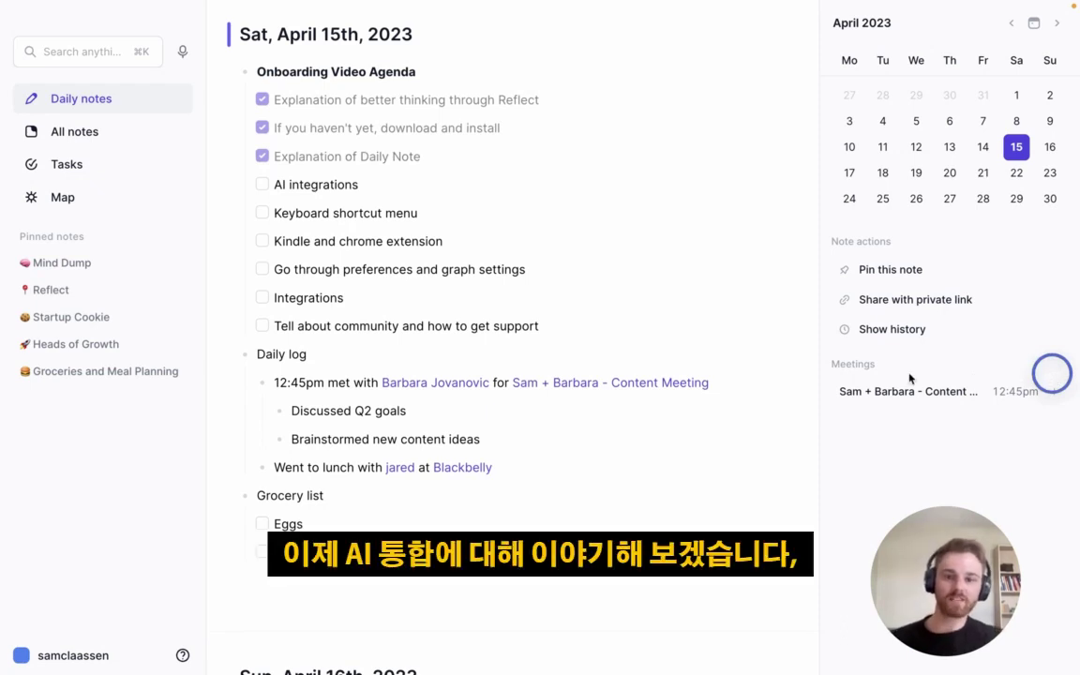
Add 'Tomorrow I'm going to go skiing.' below the grocery list and select that line
left_click(379, 588)
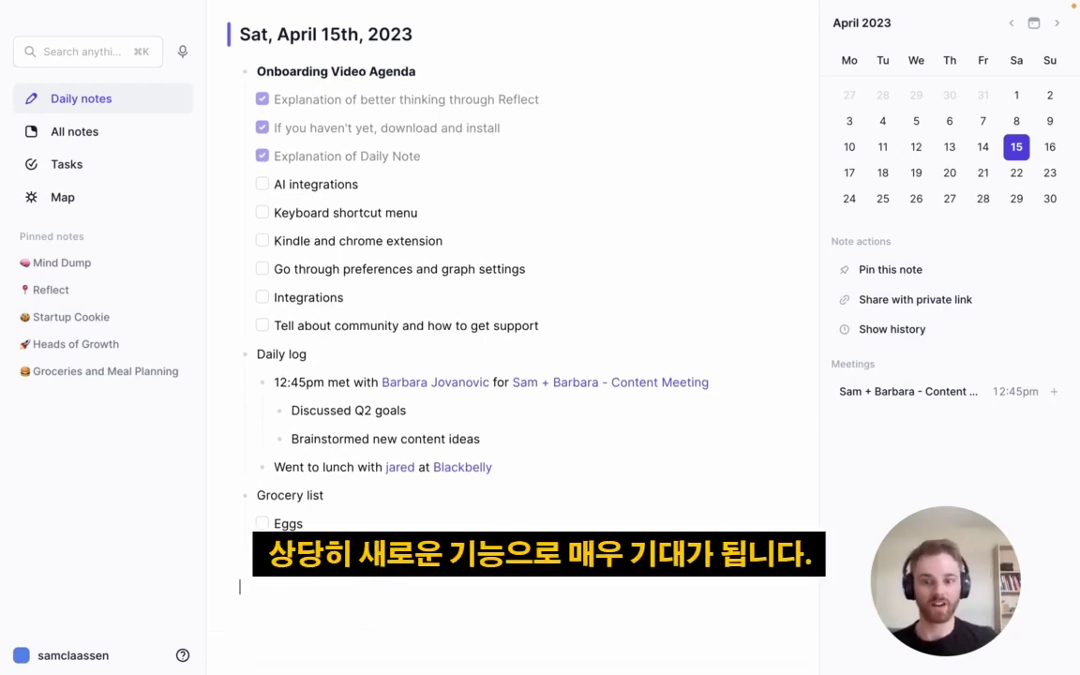
key("Return")
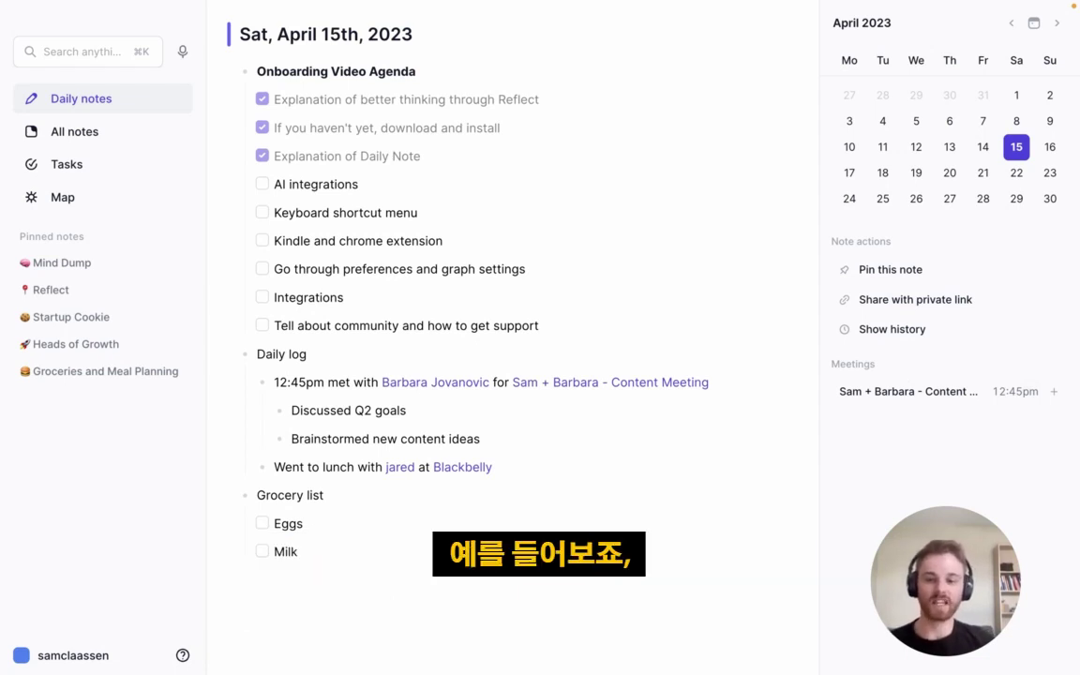
type("Tomorrow I'm goin")
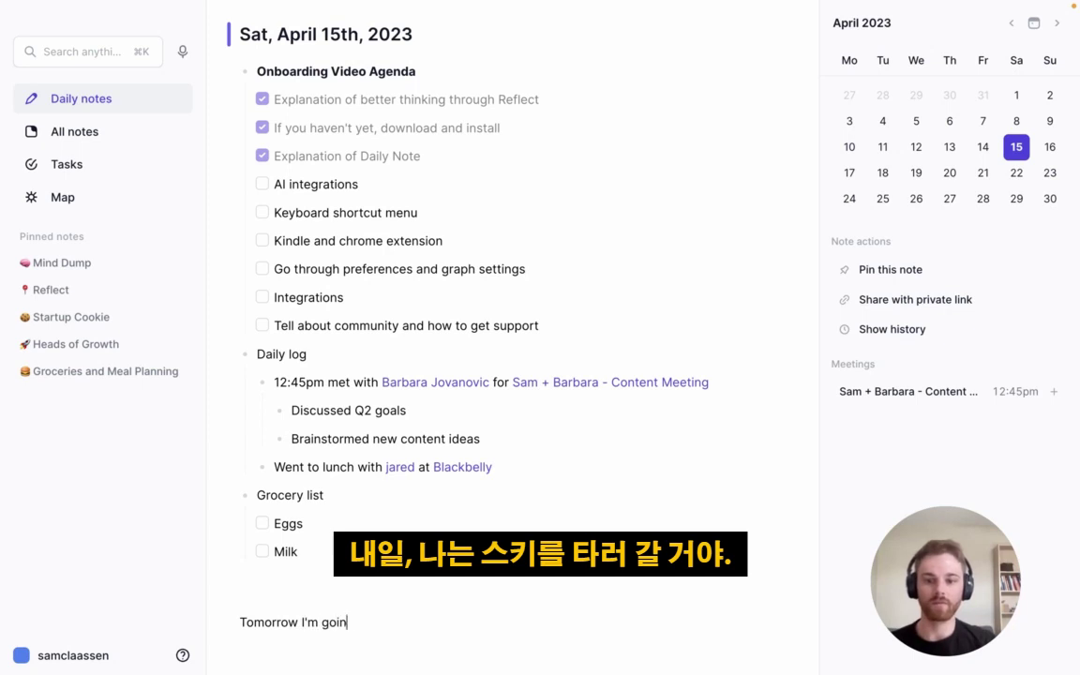
type("g to go skiing.")
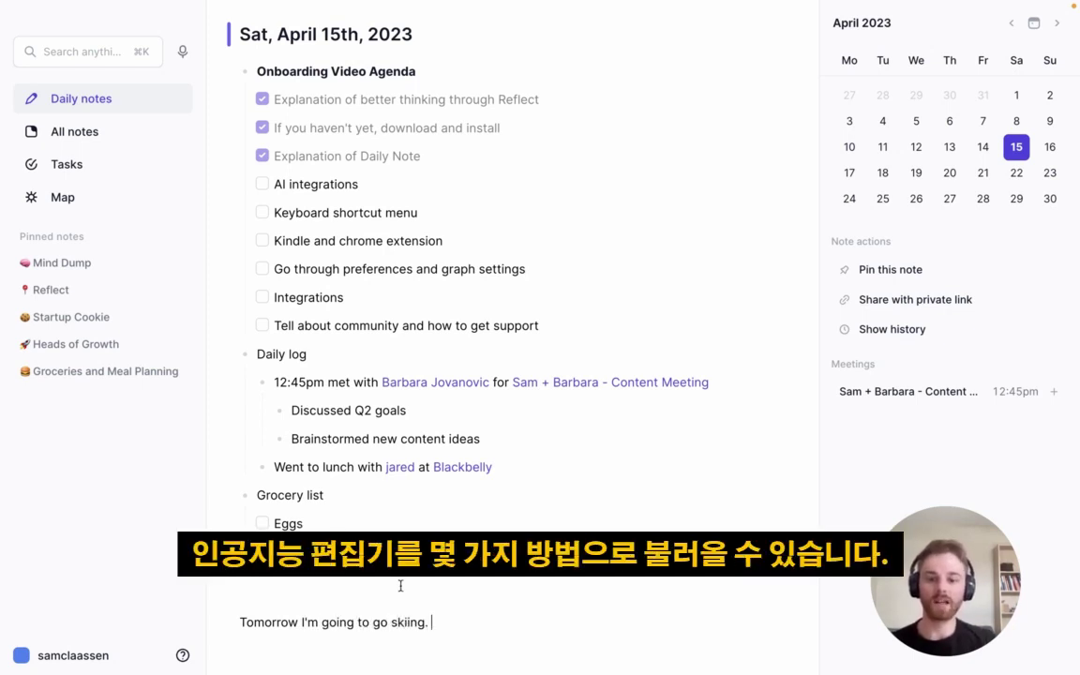
scroll(400, 583, "down", 1)
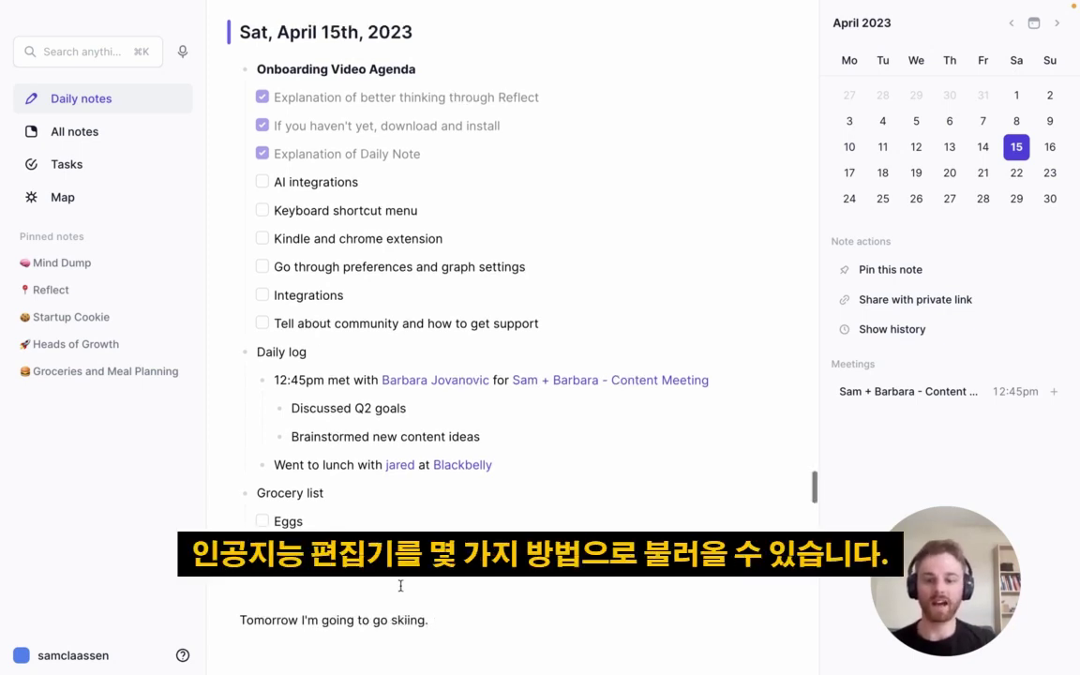
triple_click(389, 616)
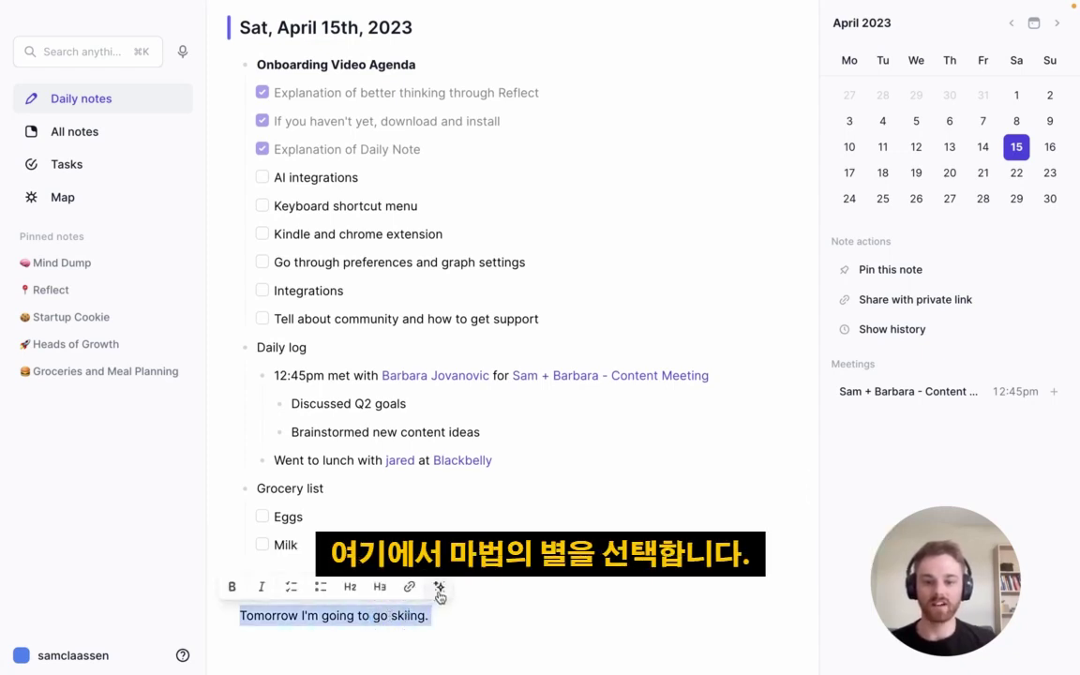
Run the AI command Rephrase my writing on the selected skiing sentence
left_click(439, 588)
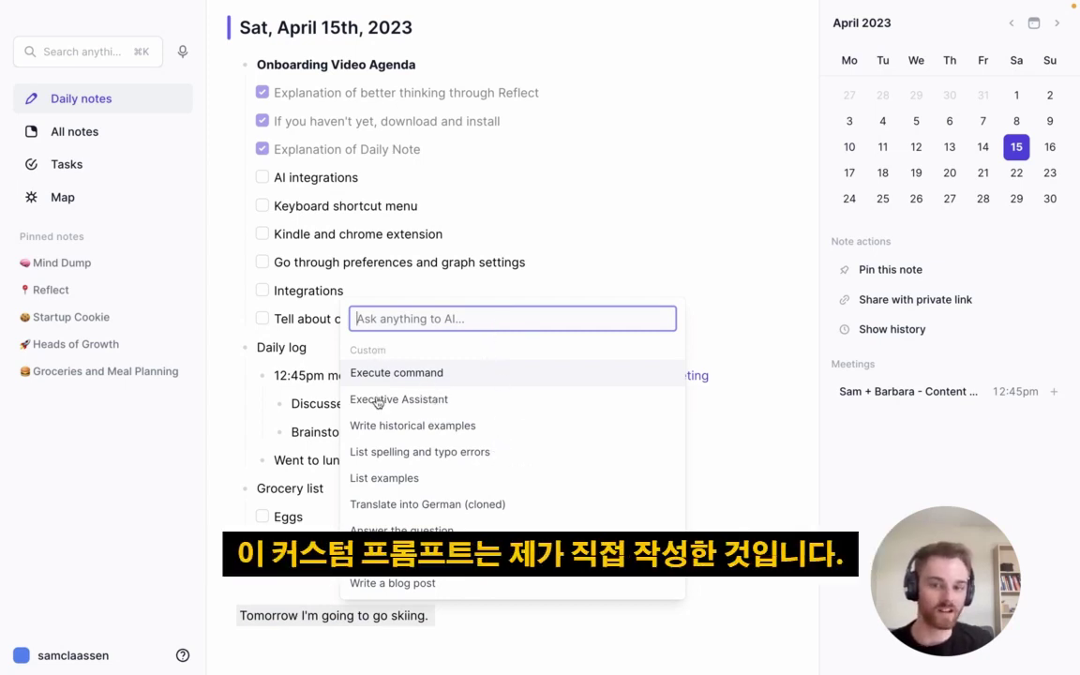
scroll(410, 480, "down", 5)
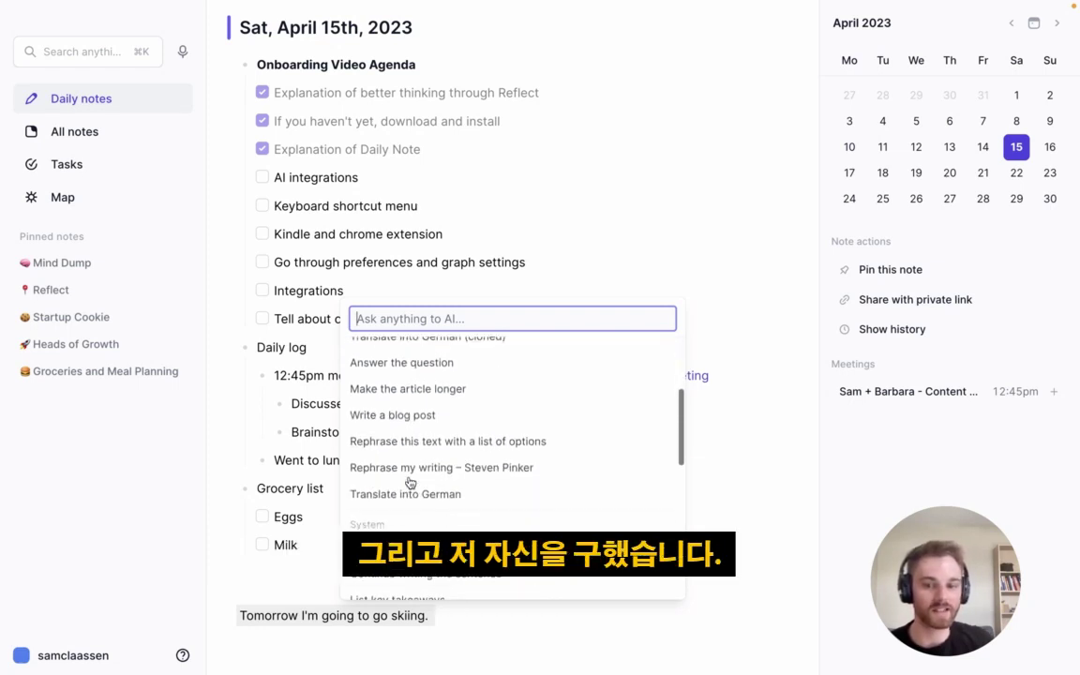
scroll(401, 477, "down", 2)
scroll(393, 480, "down", 3)
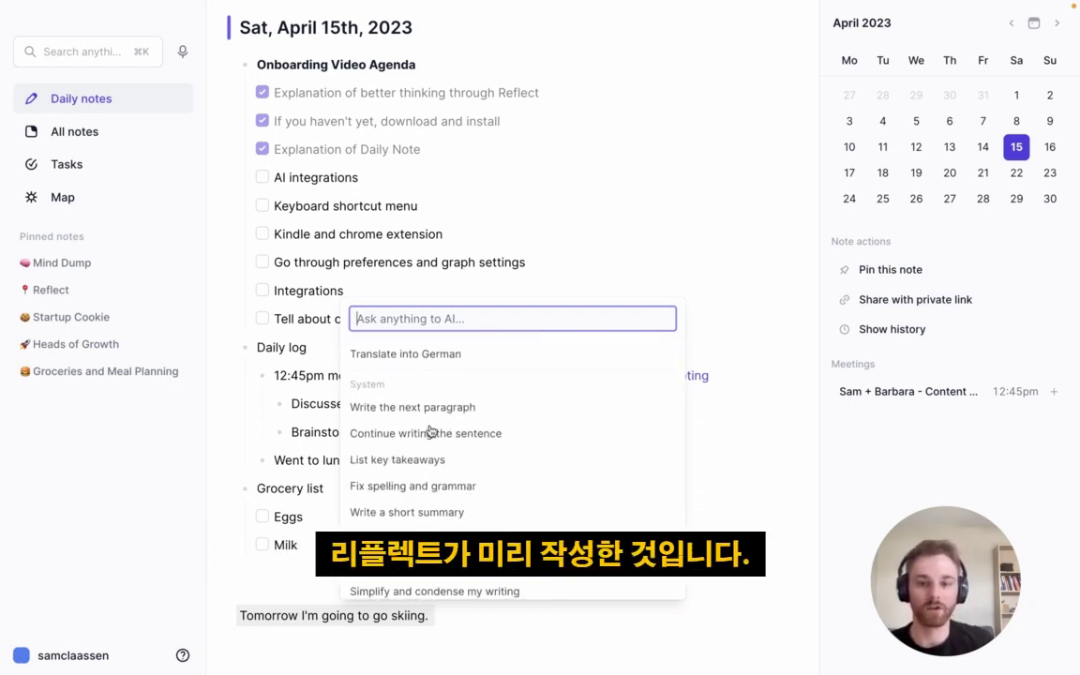
scroll(480, 512, "down", 1)
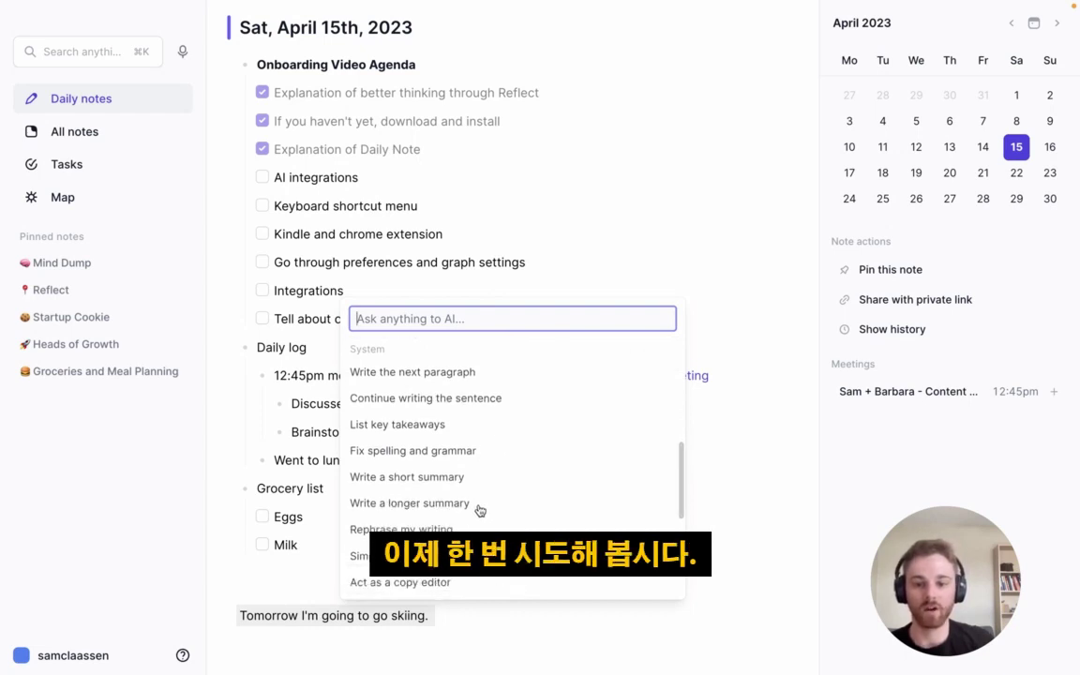
left_click(460, 527)
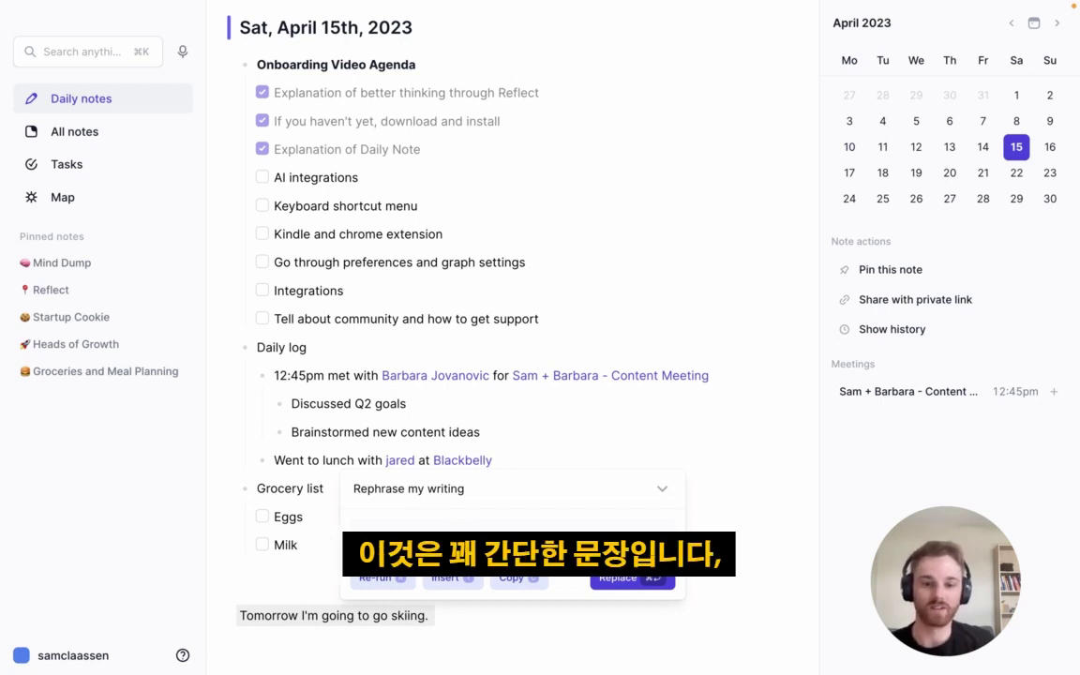
Clone the Rephrase my writing prompt and retitle it 'Rephrase my writing like' a named writer
left_click(663, 490)
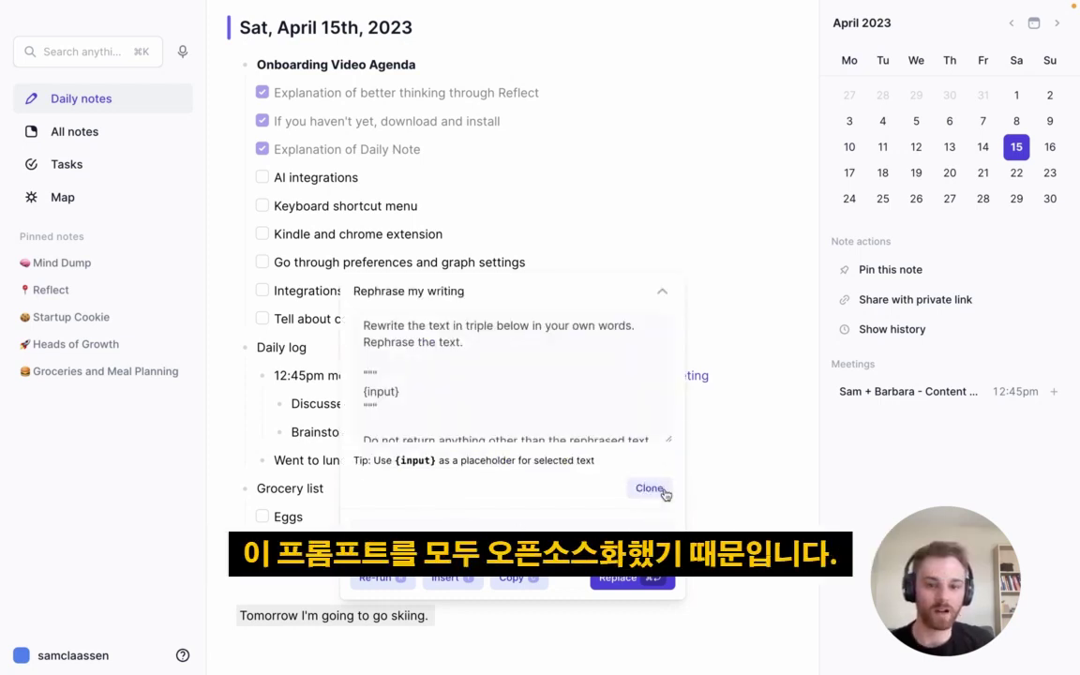
left_click_drag(670, 441, 670, 438)
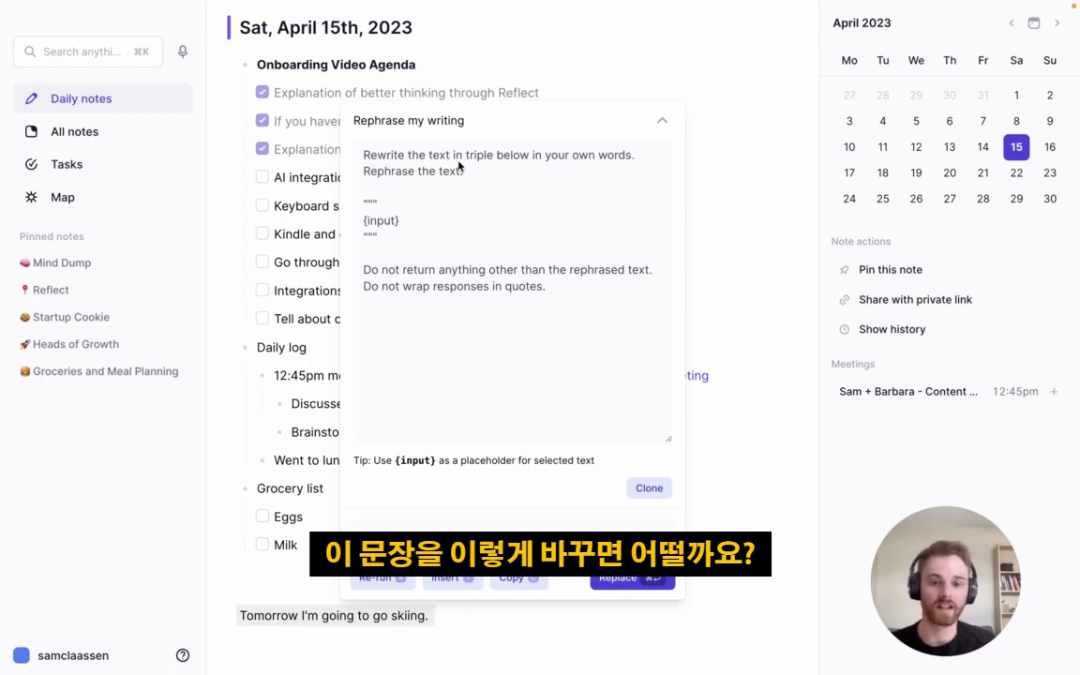
left_click(646, 489)
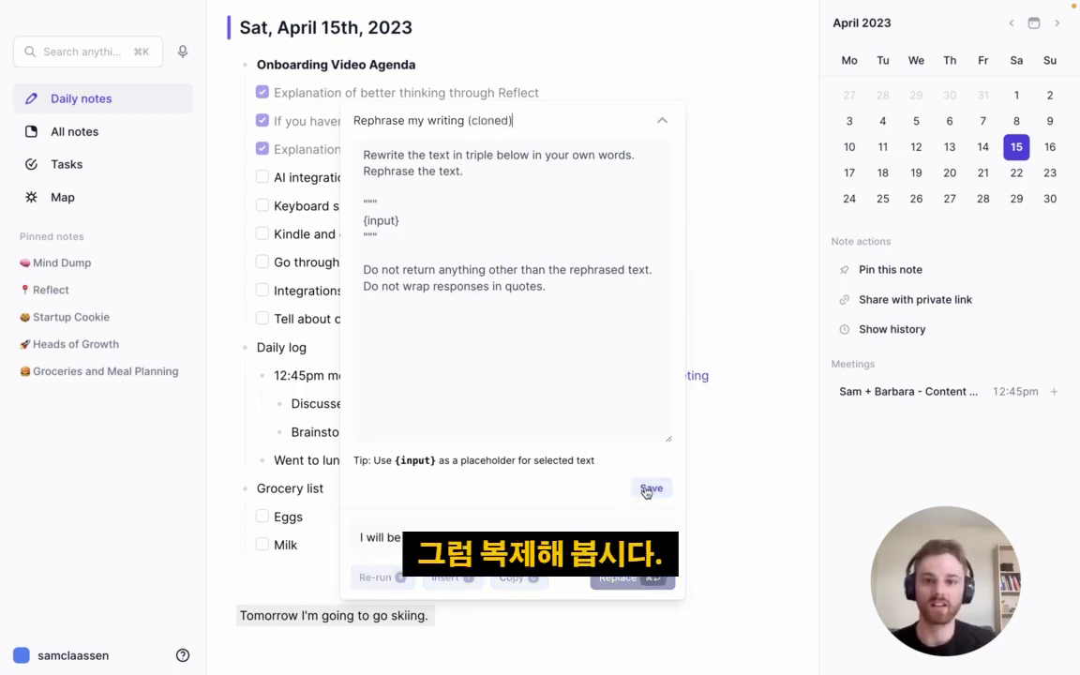
left_click_drag(525, 123, 467, 123)
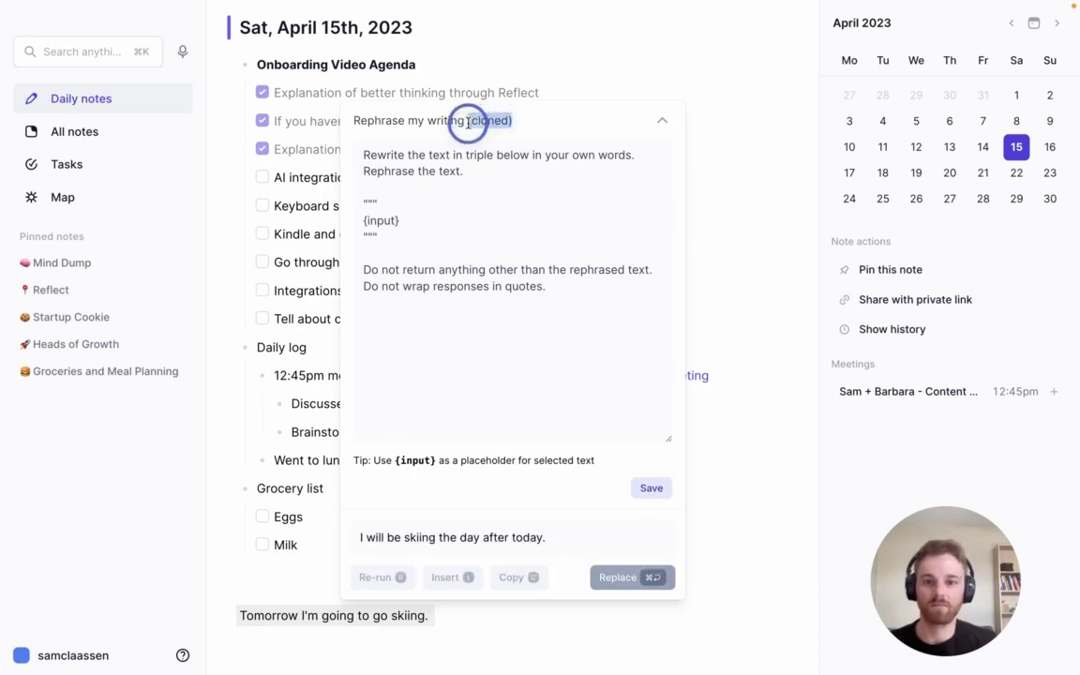
type("like Matt Levi")
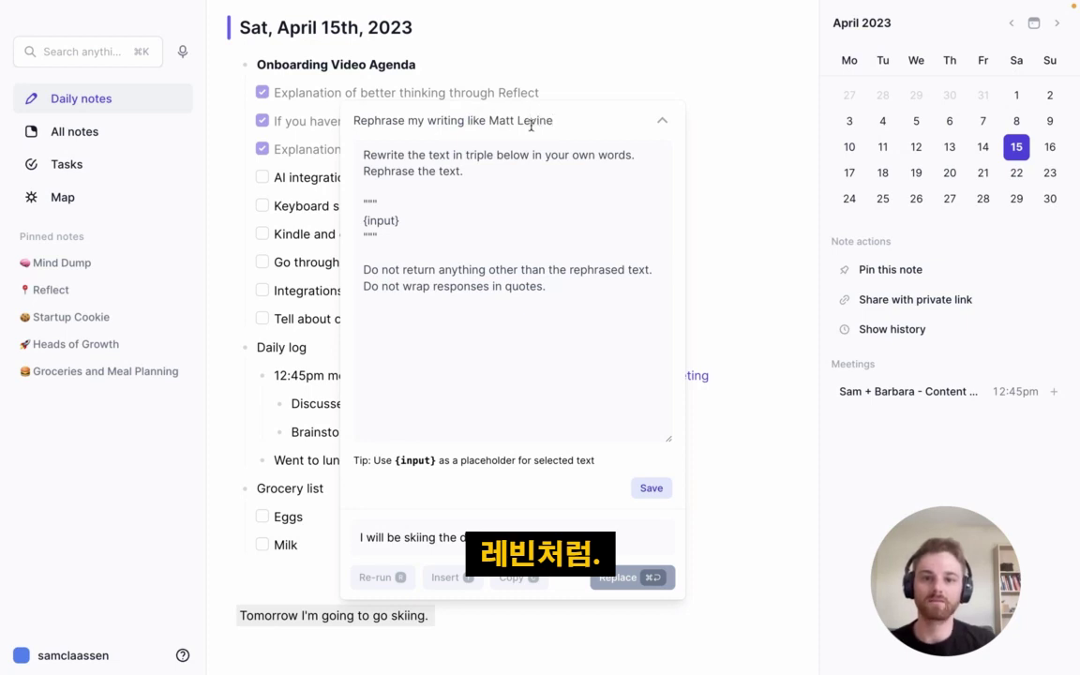
left_click_drag(555, 120, 490, 120)
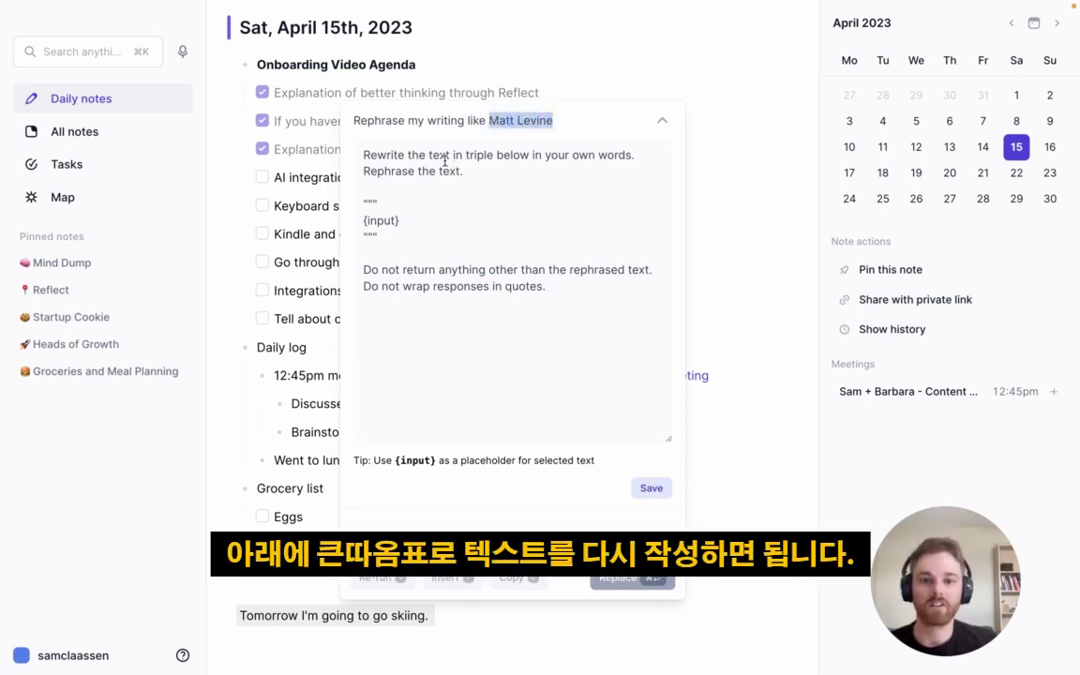
Reword the prompt to use that writer's voice and tone, deleting the redundant 'Rephrase the text.' sentence
left_click(552, 157)
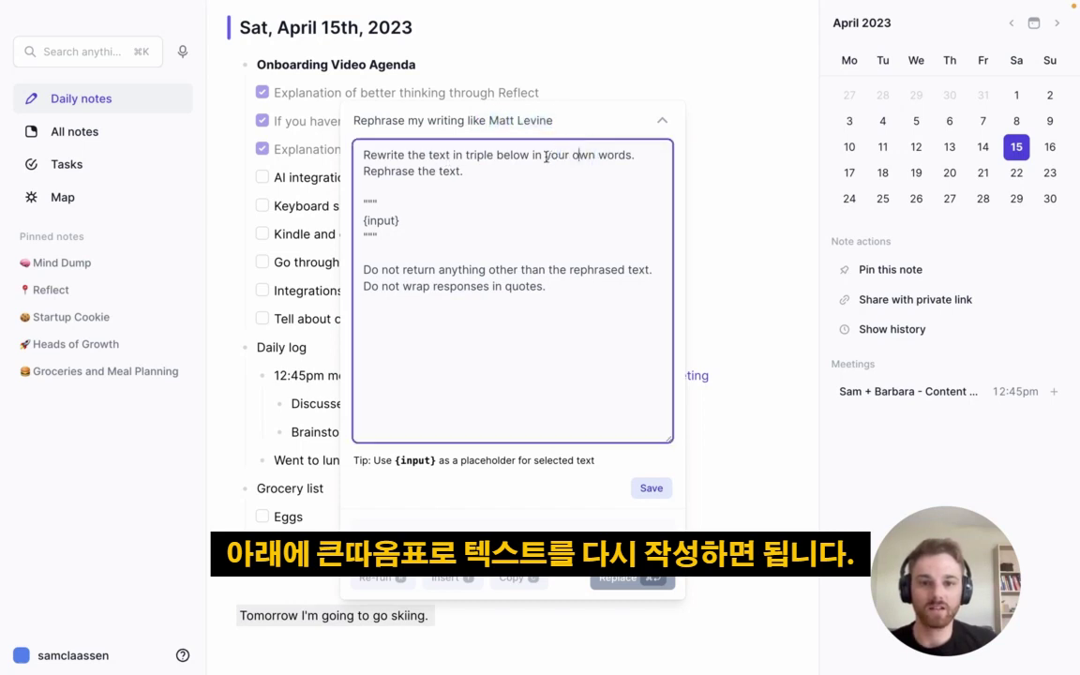
left_click(547, 157)
left_click_drag(546, 157, 626, 158)
type("the voice and tone of ")
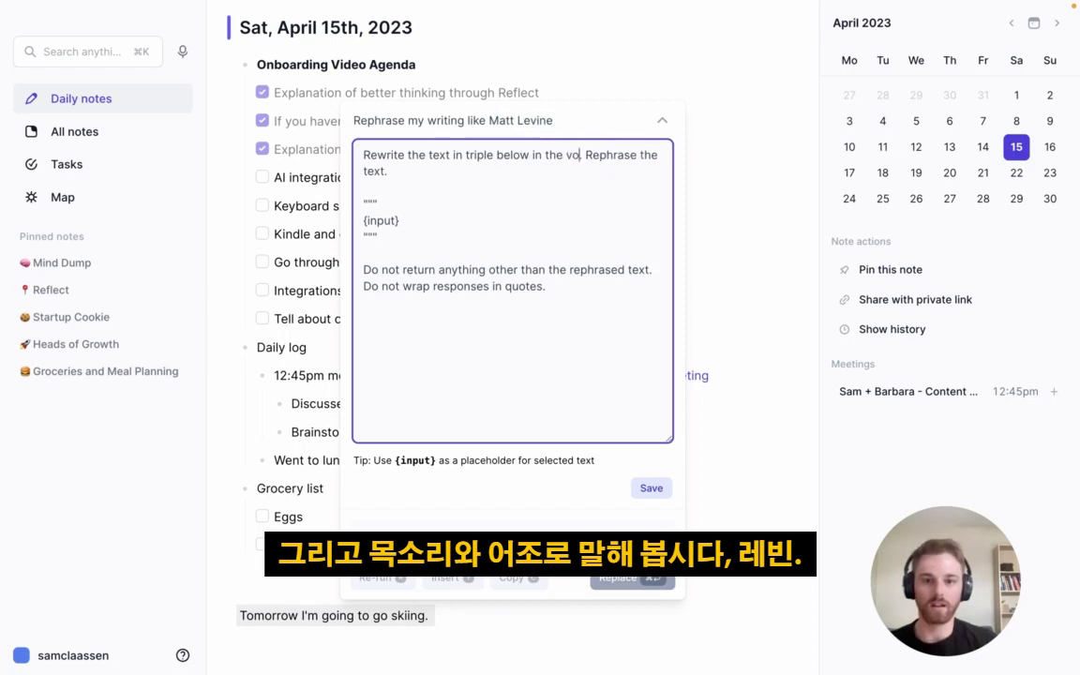
type("Matt Levine")
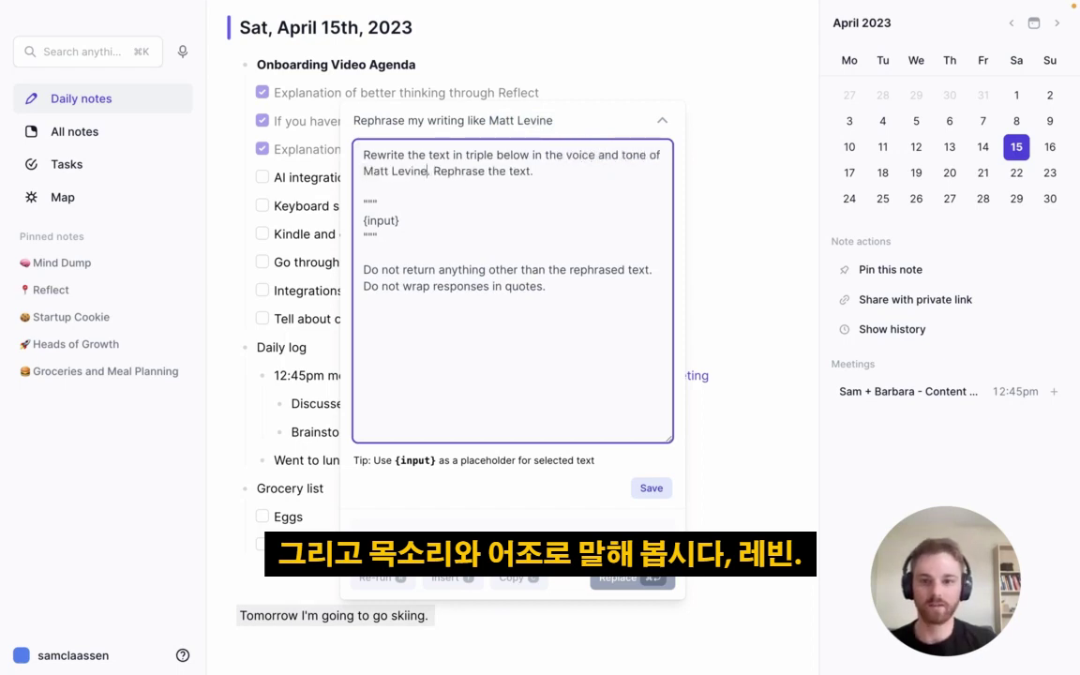
left_click(549, 170)
left_click_drag(549, 171, 437, 173)
key("BackSpace")
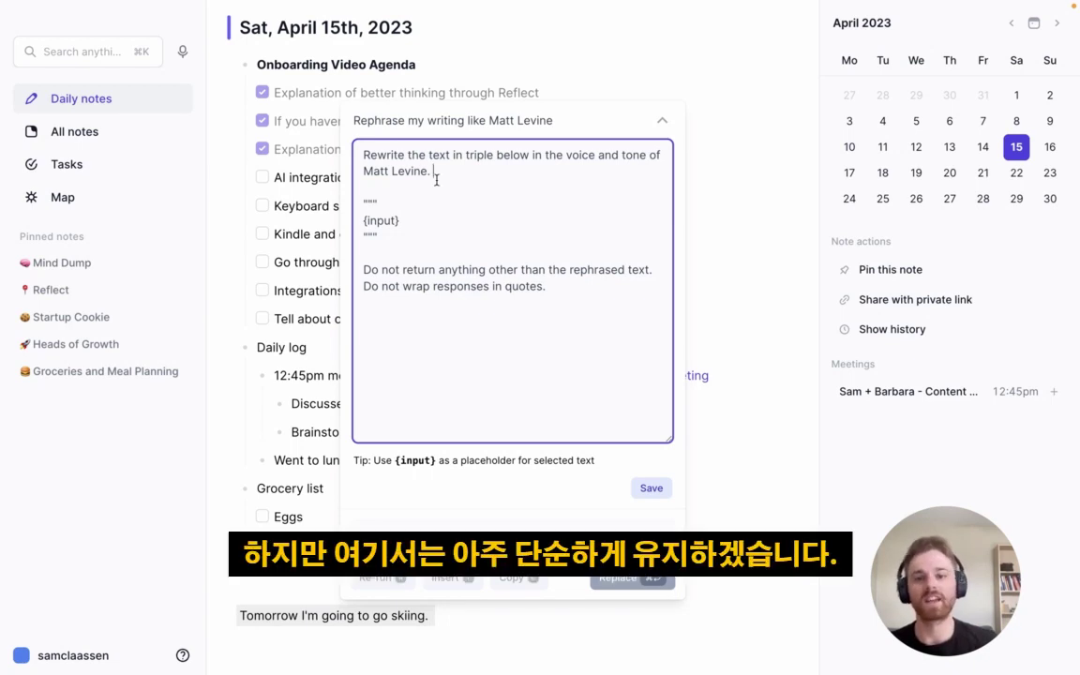
Save the custom prompt and reselect the skiing sentence in the note
left_click(652, 488)
left_click(590, 488)
left_click(348, 616)
triple_click(348, 615)
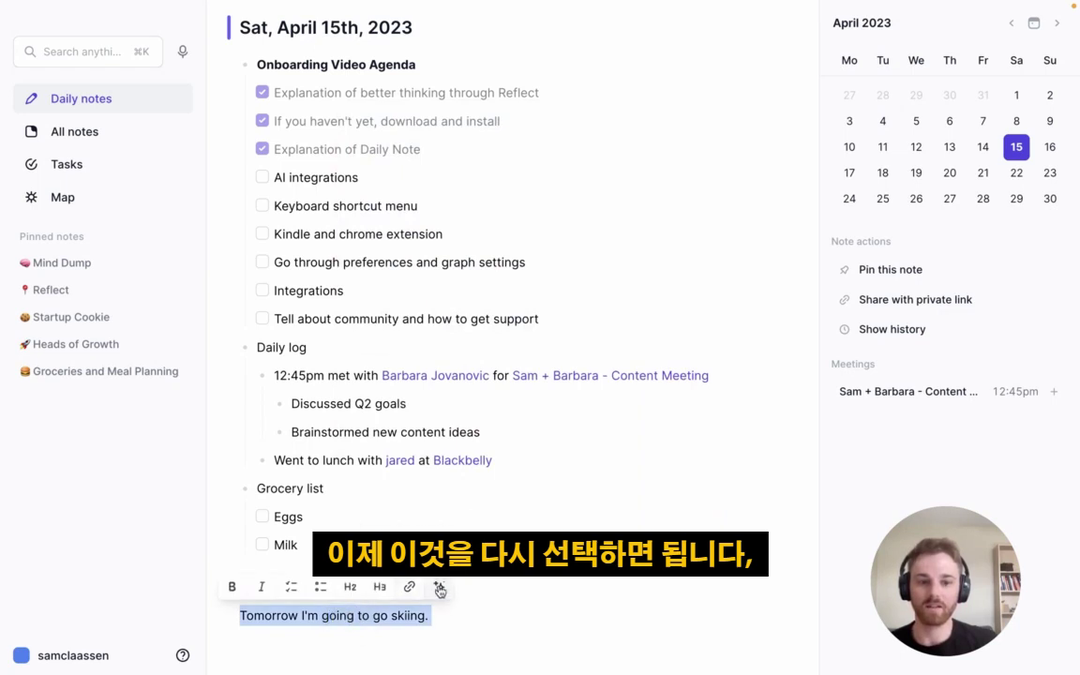
Reopen the AI command list for the sentence, browse it, then close it
left_click(438, 586)
scroll(489, 472, "down", 3)
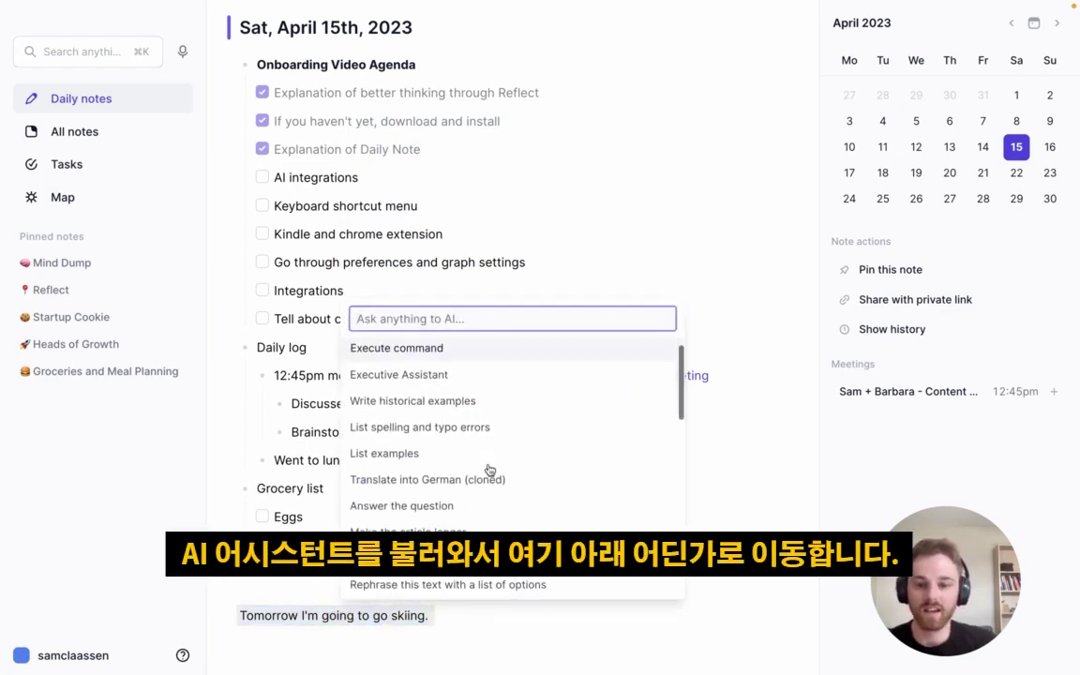
scroll(489, 472, "down", 1)
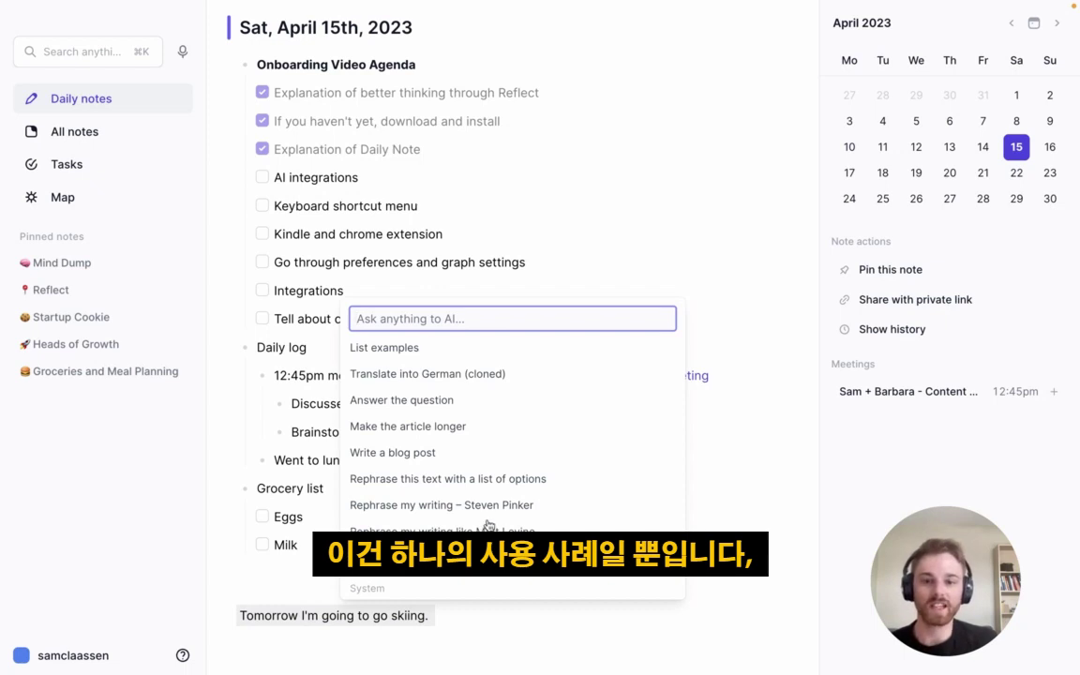
scroll(488, 525, "down", 5)
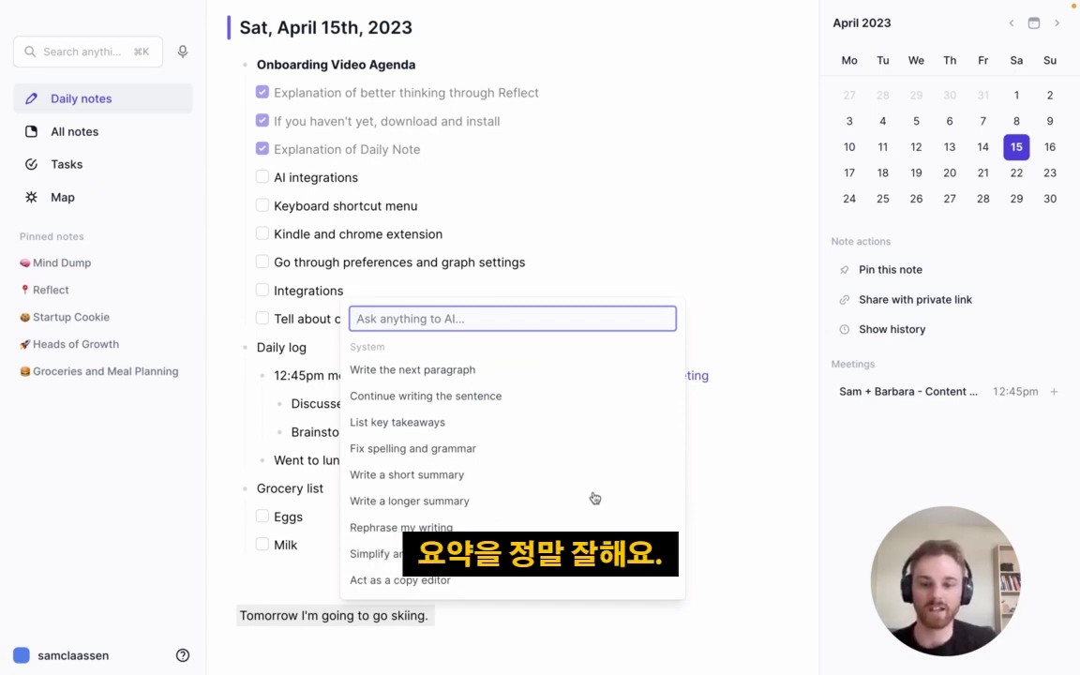
scroll(594, 498, "down", 5)
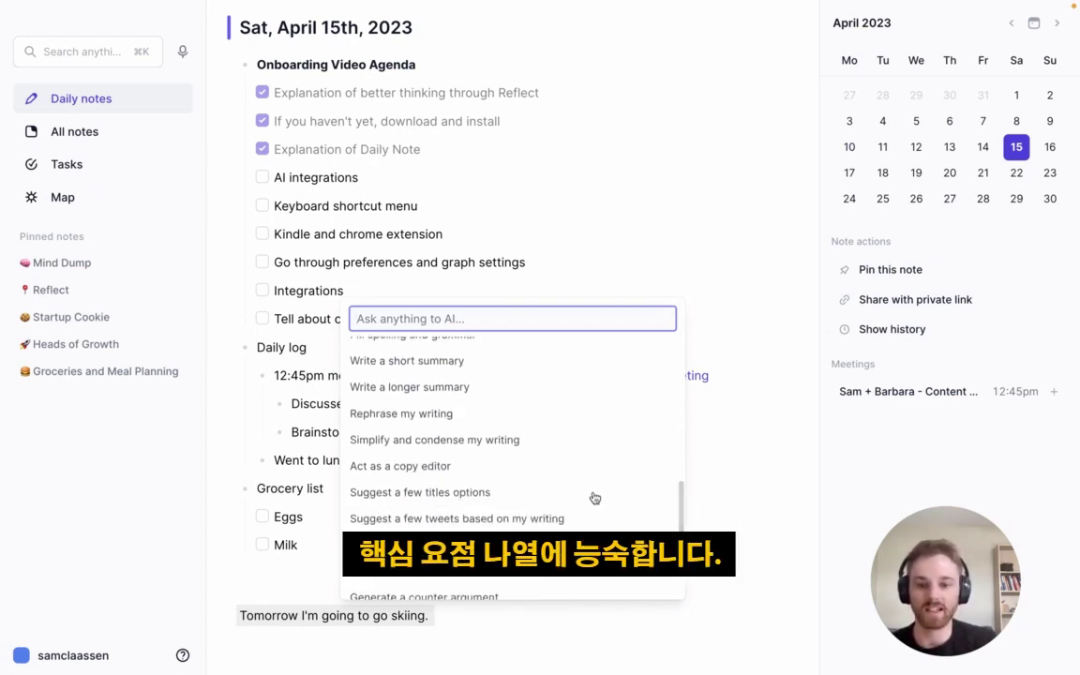
scroll(595, 498, "down", 1)
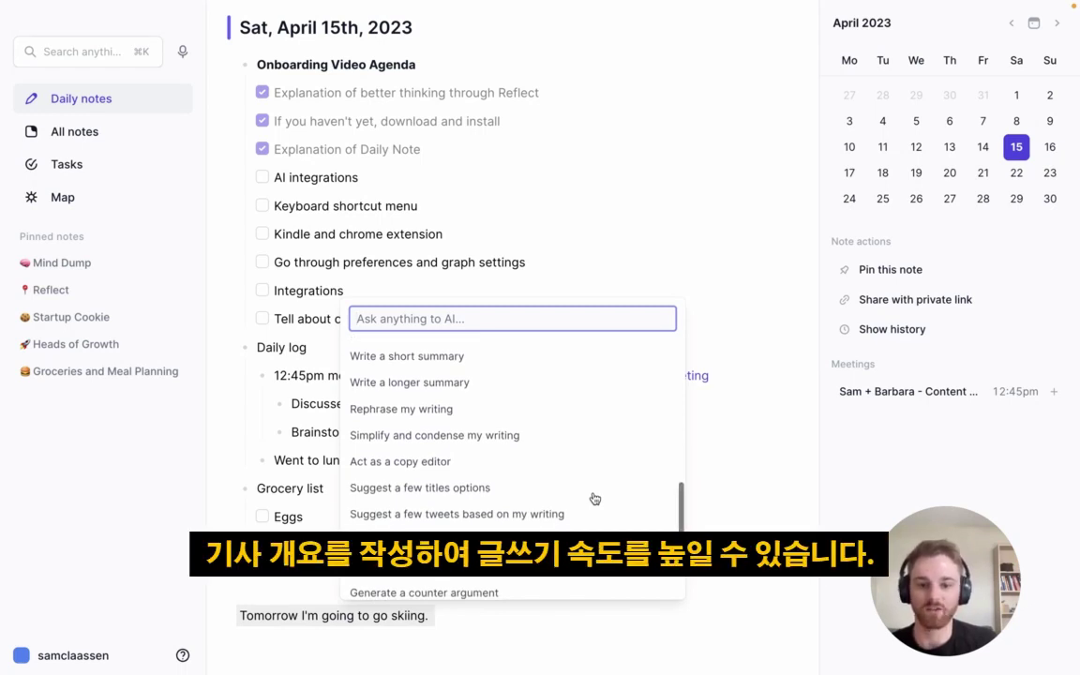
scroll(594, 497, "down", 2)
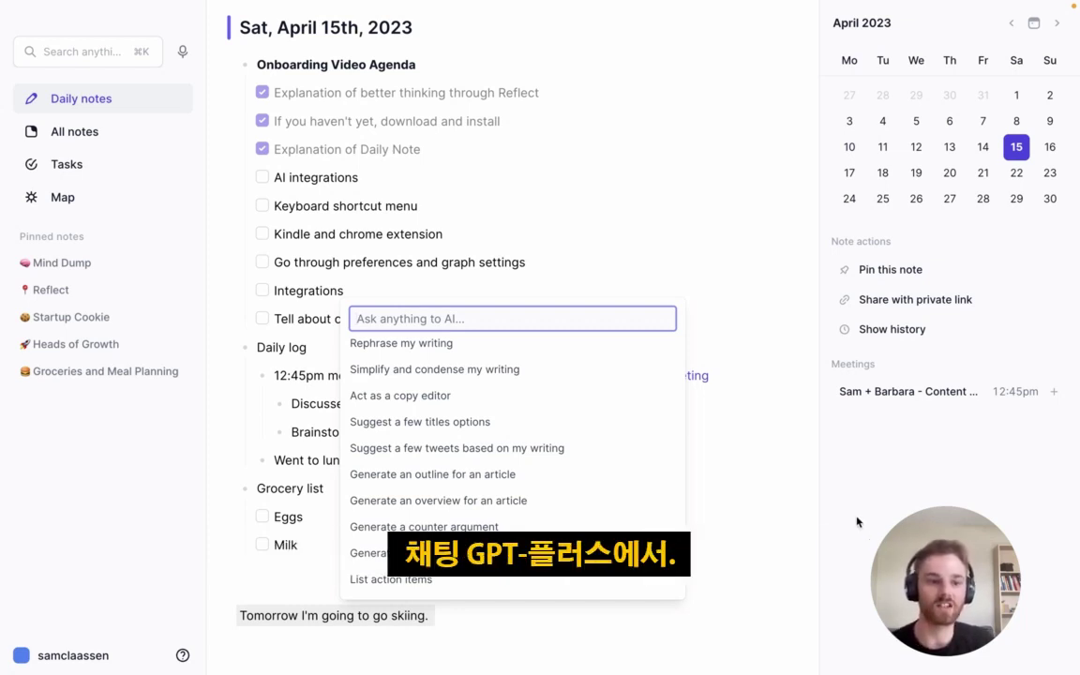
left_click(1059, 380)
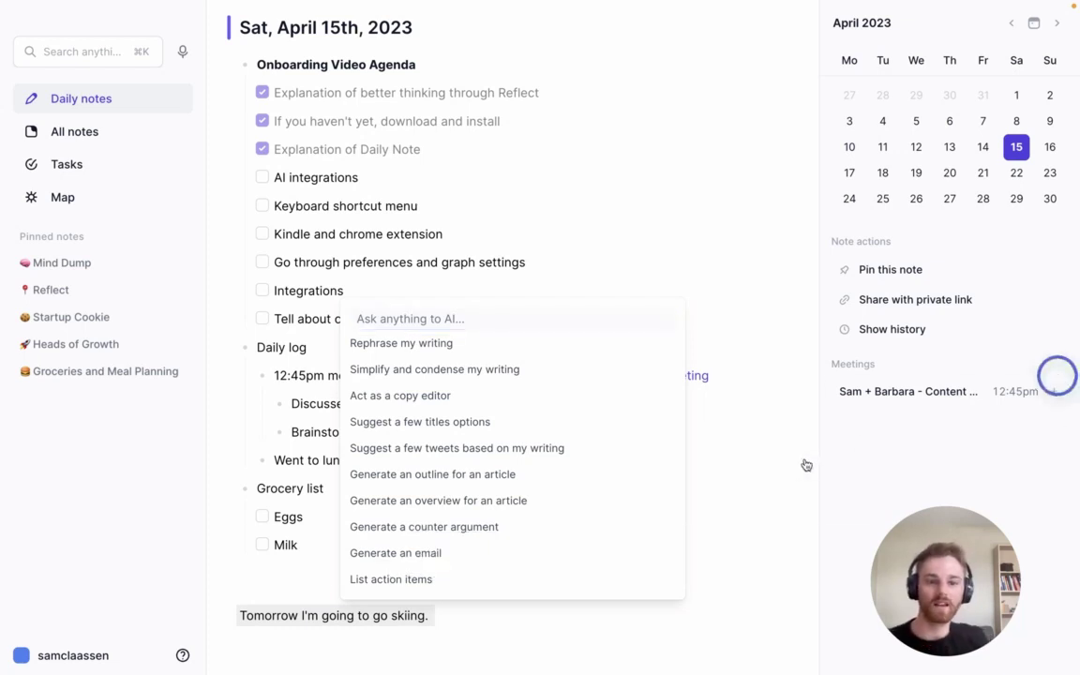
left_click(744, 482)
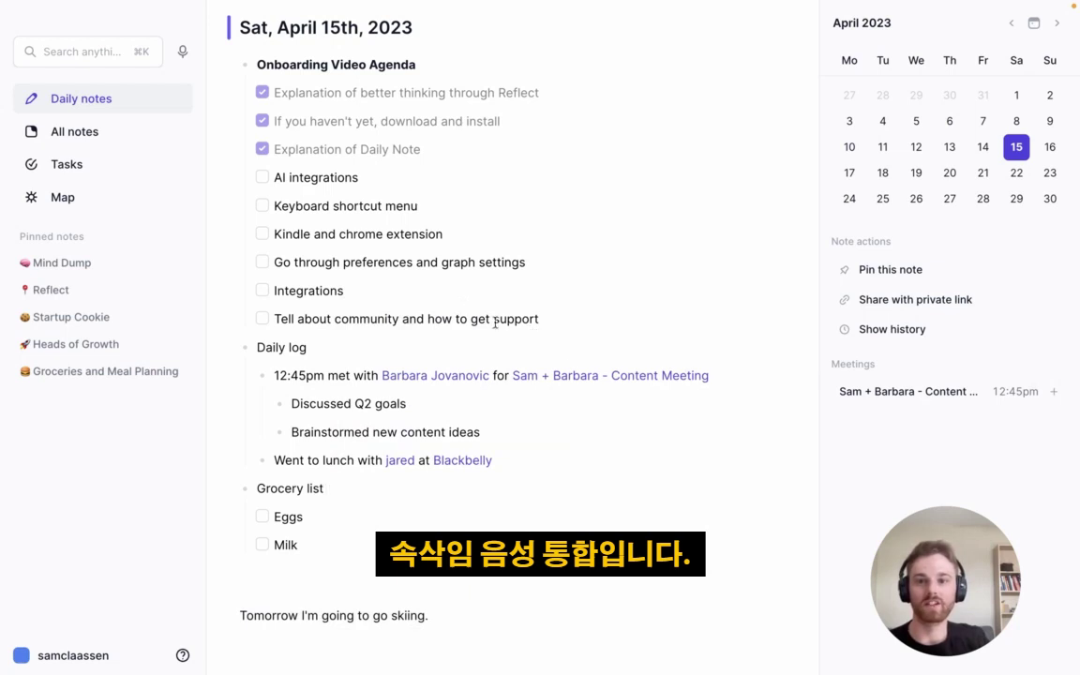
Record a quick audio memo and check its transcription under the new Audio memos heading
left_click(183, 53)
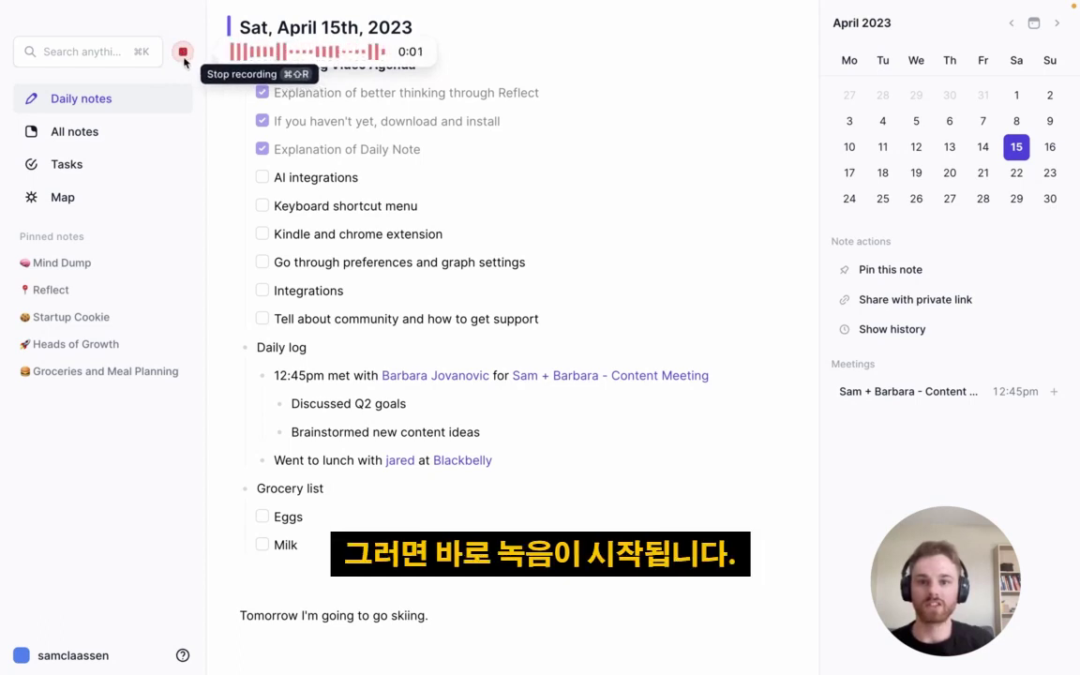
left_click(182, 53)
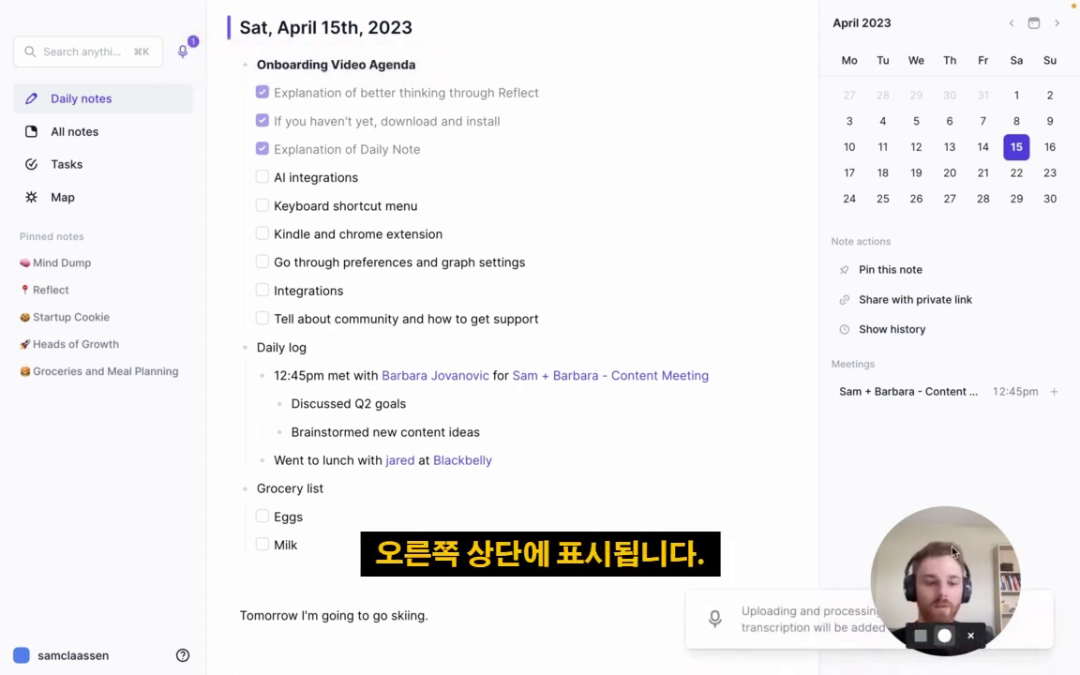
left_click_drag(955, 551, 944, 475)
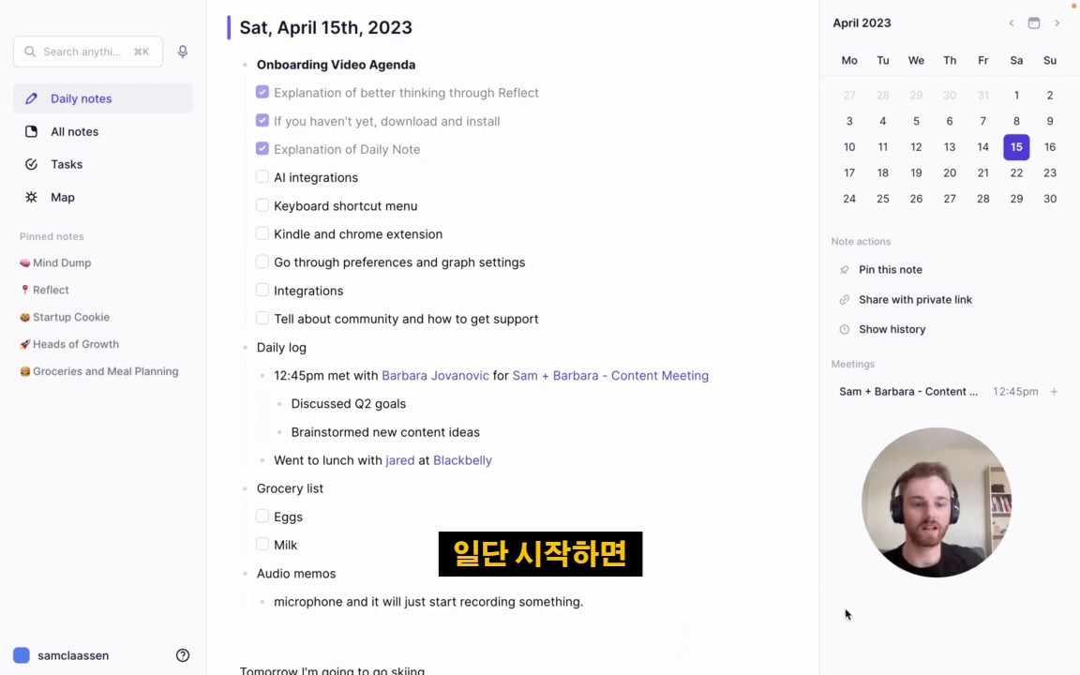
left_click_drag(943, 507, 925, 583)
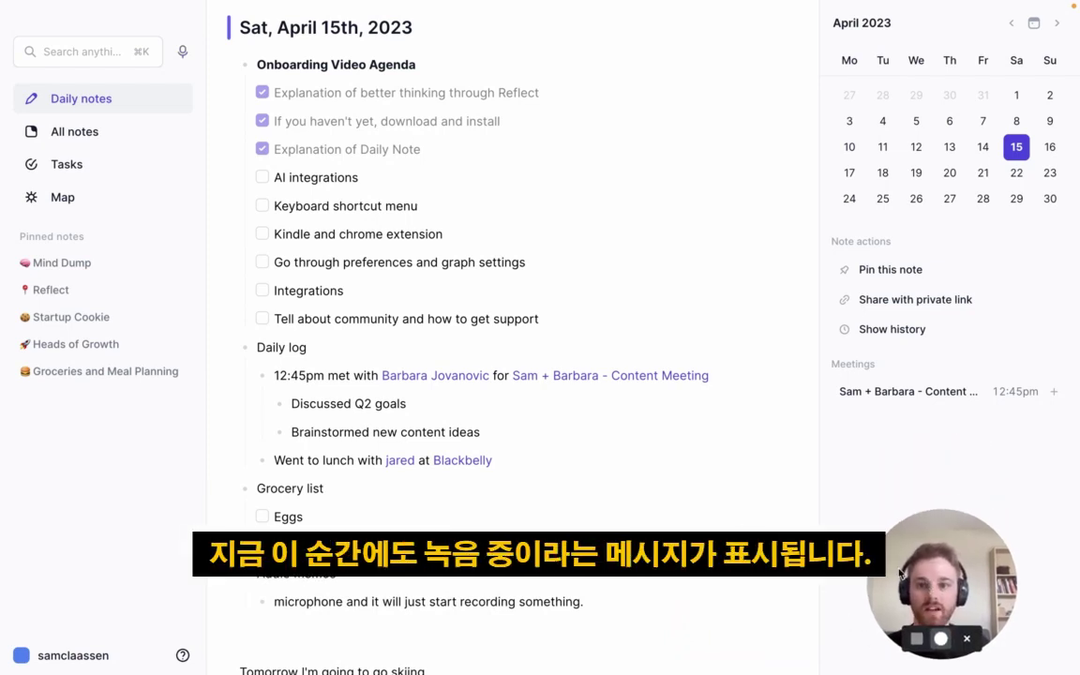
scroll(660, 510, "down", 3)
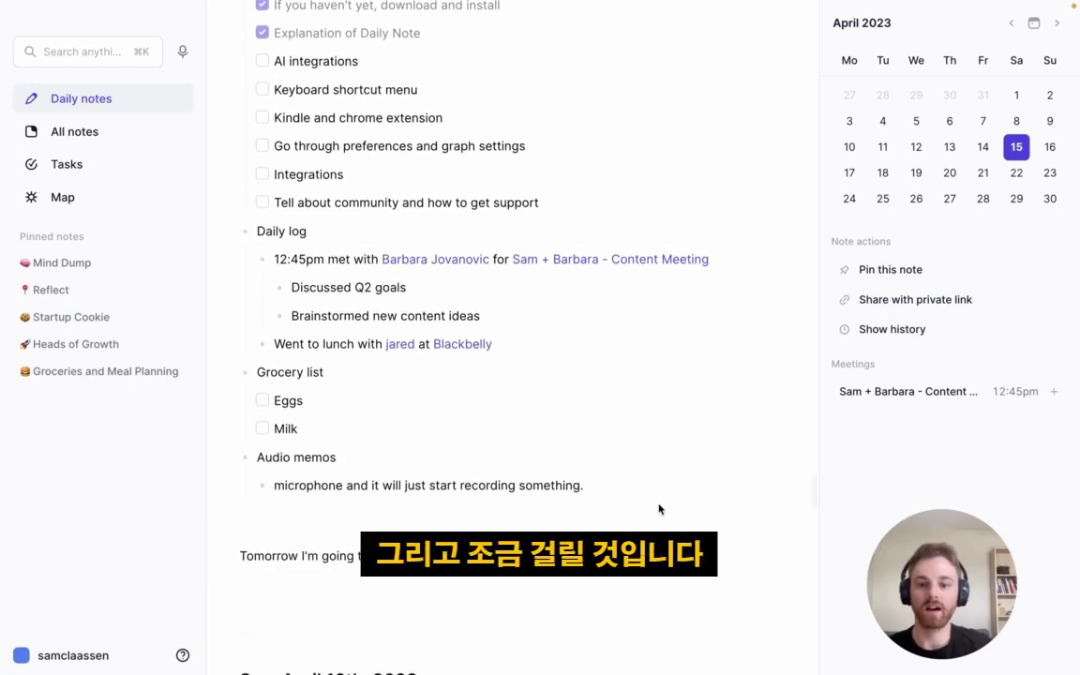
scroll(659, 509, "up", 2)
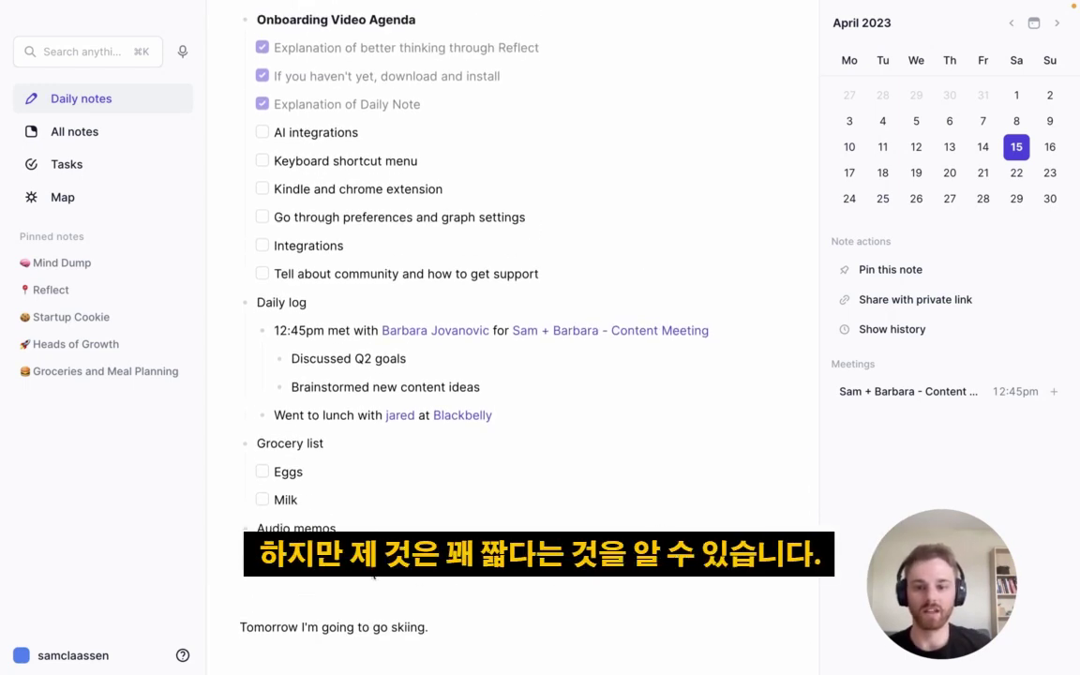
scroll(379, 585, "down", 2)
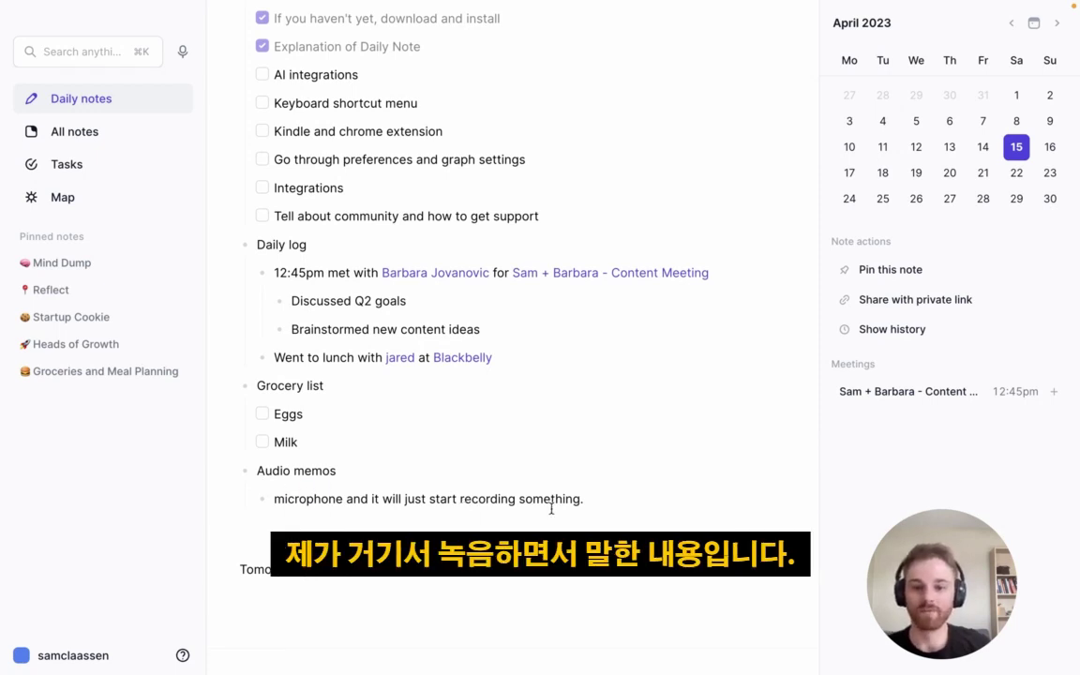
scroll(542, 511, "up", 2)
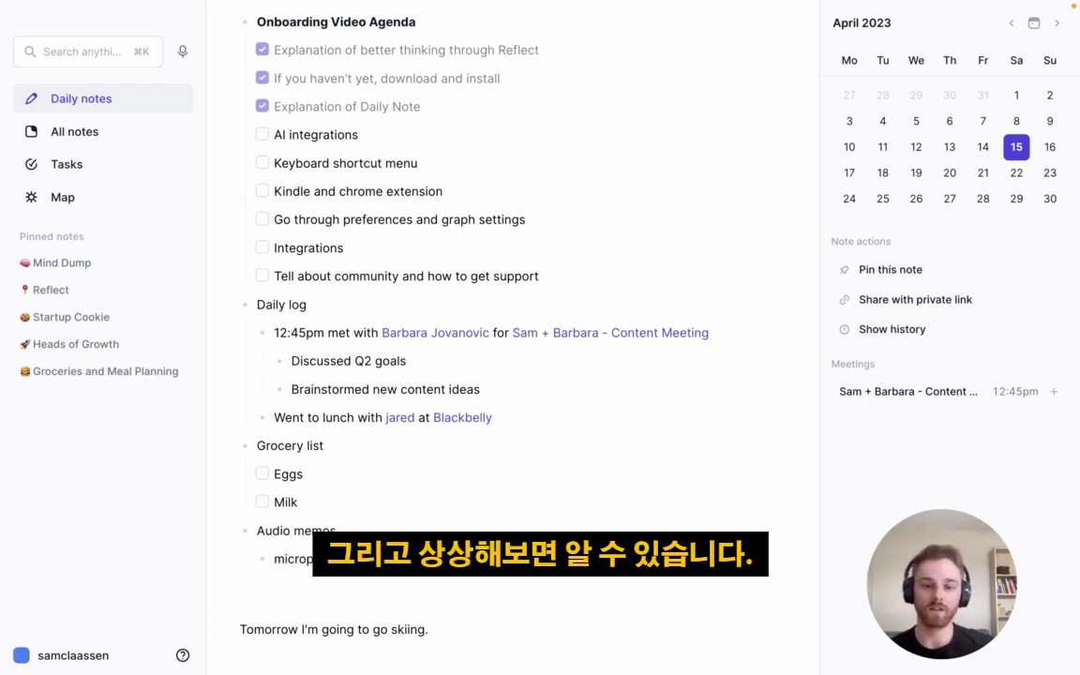
Try the AI commands on the transcribed memo line, then check off AI integrations
left_click_drag(274, 558, 525, 559)
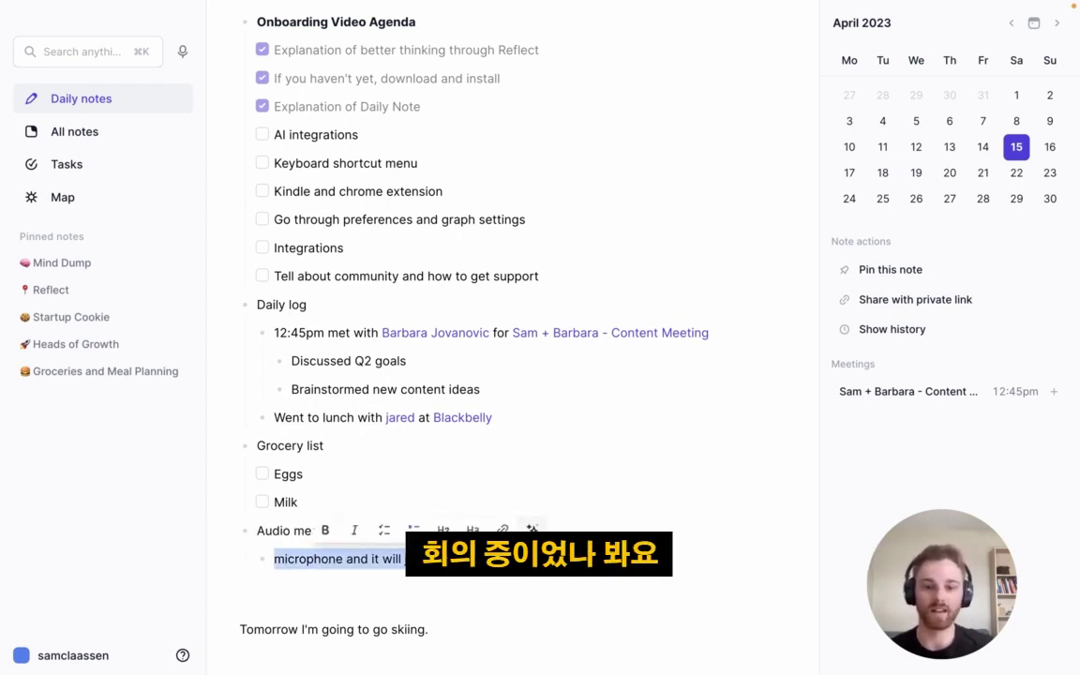
left_click(531, 530)
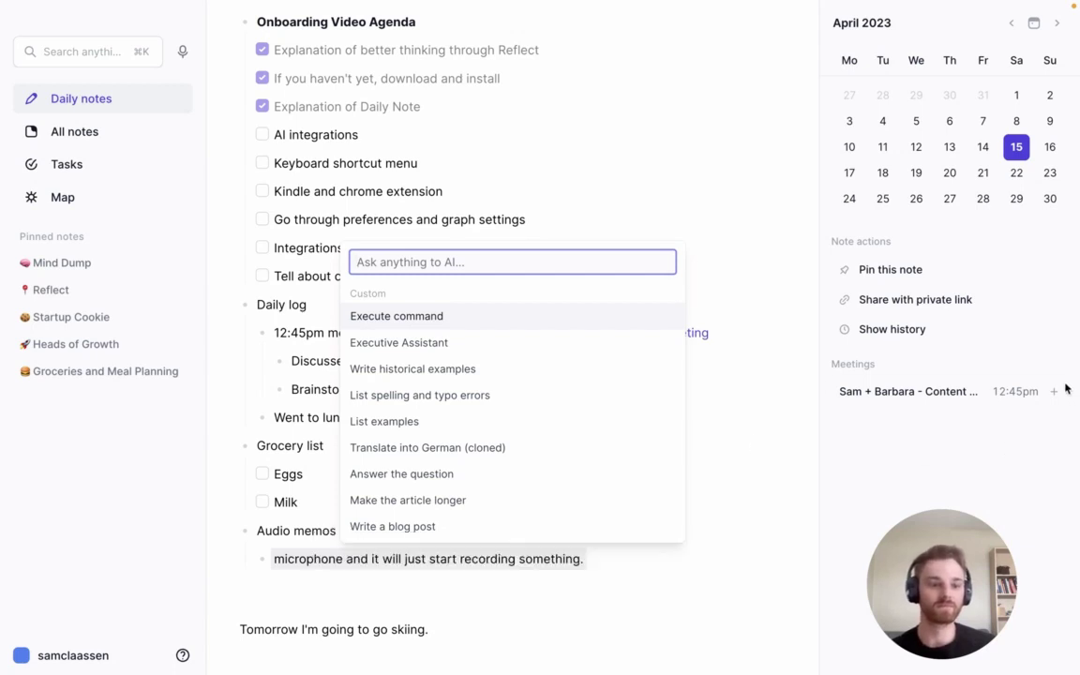
left_click(592, 164)
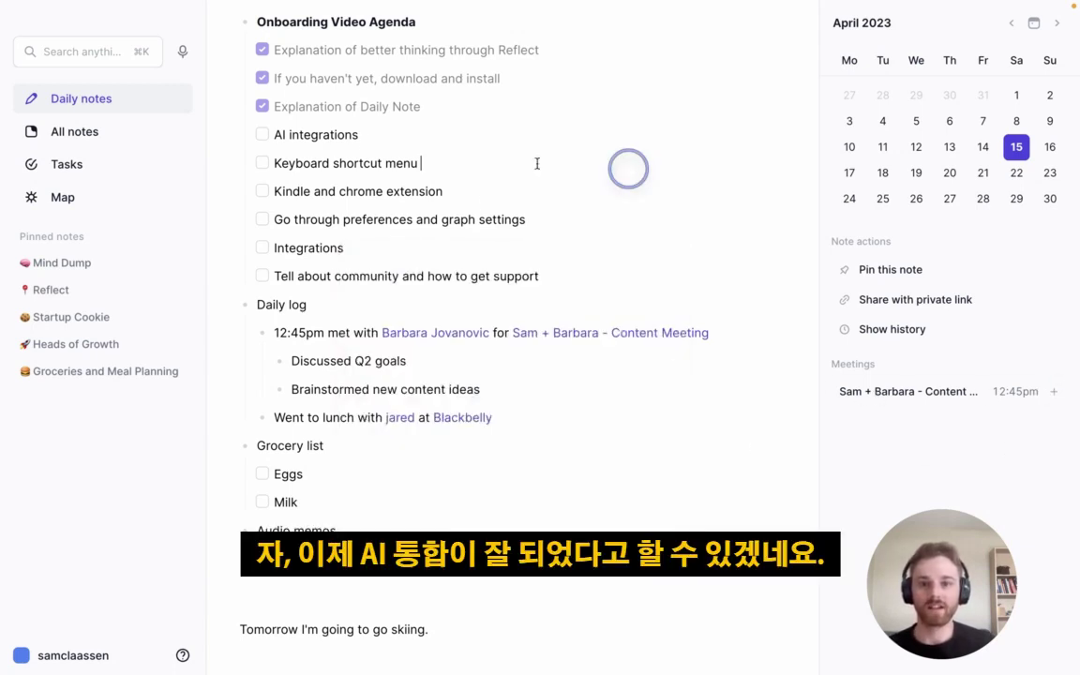
left_click(262, 134)
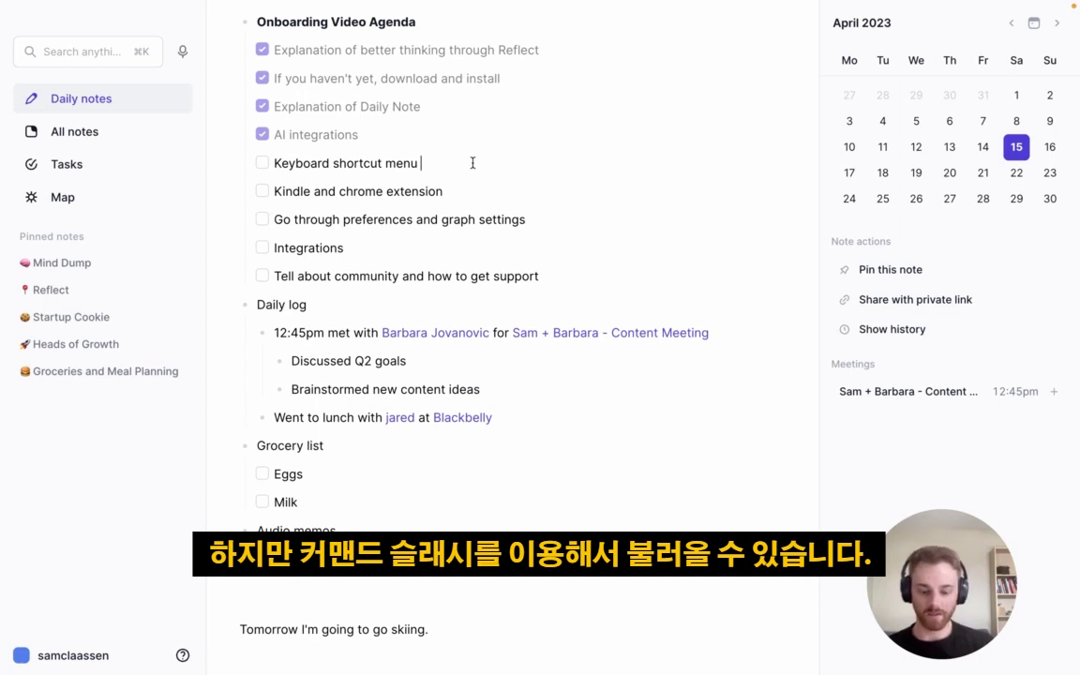
View the keyboard shortcuts overlay with Cmd+/, then check off Keyboard shortcut menu
key("super+slash")
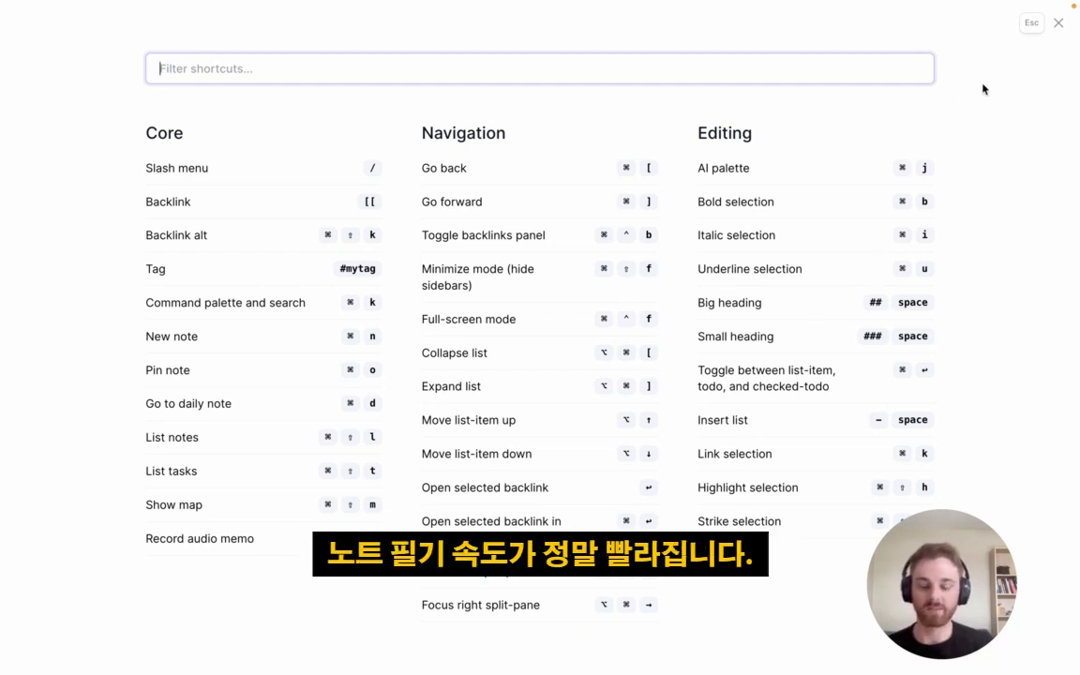
key("Escape")
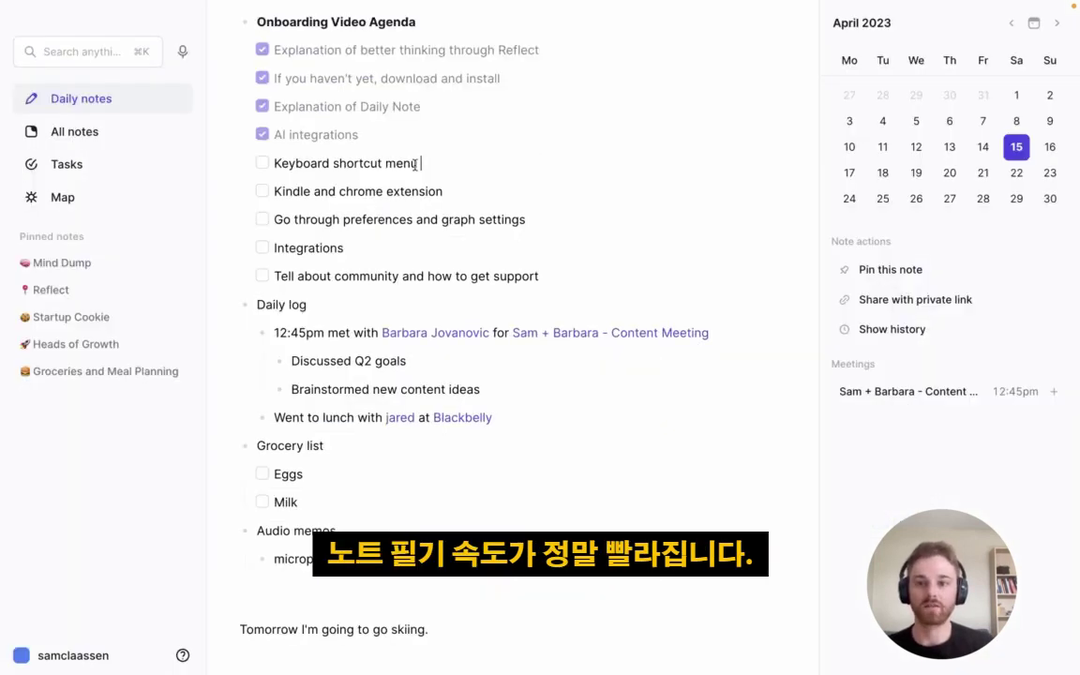
left_click(263, 165)
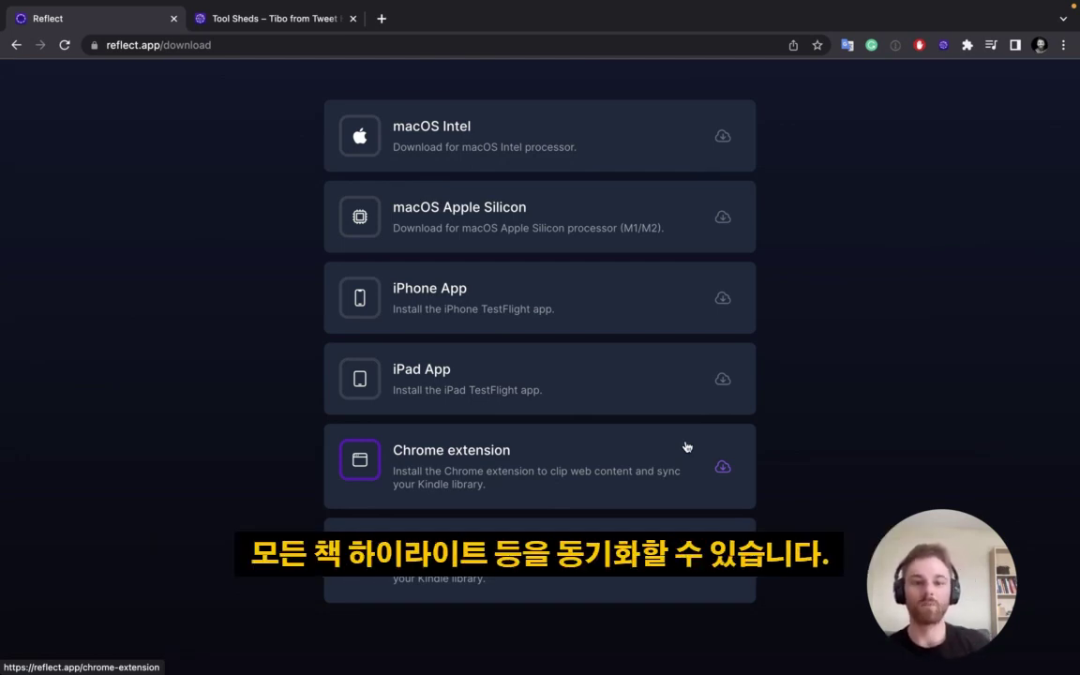
key("ctrl+Right")
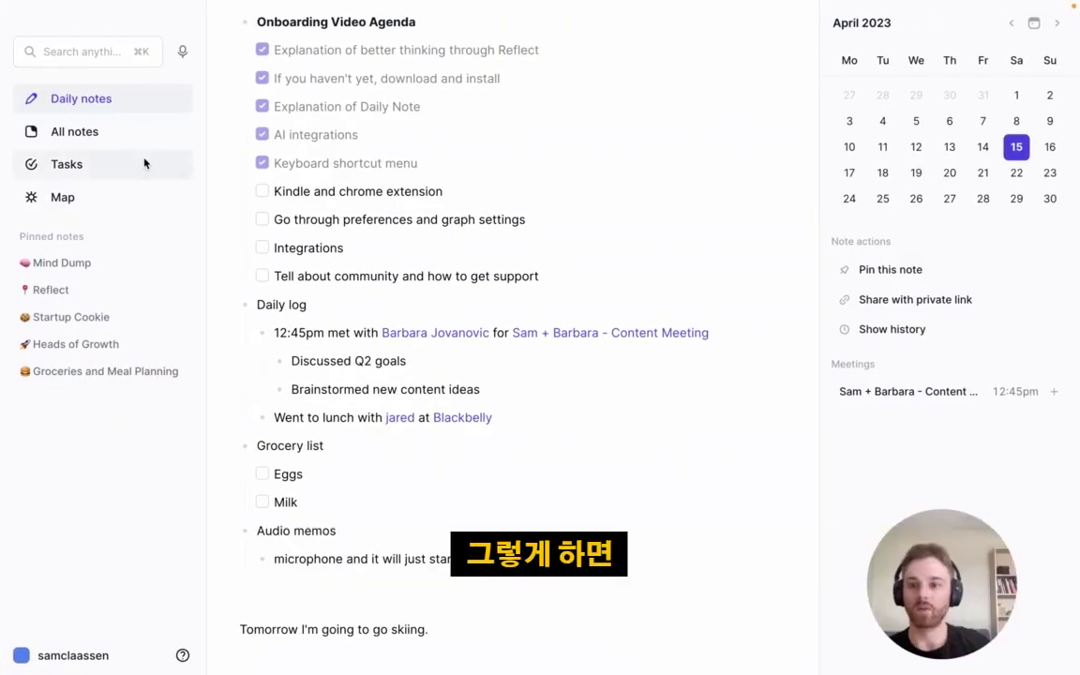
In All notes, filter by the #book tag, then by the custom #company tag
left_click(100, 132)
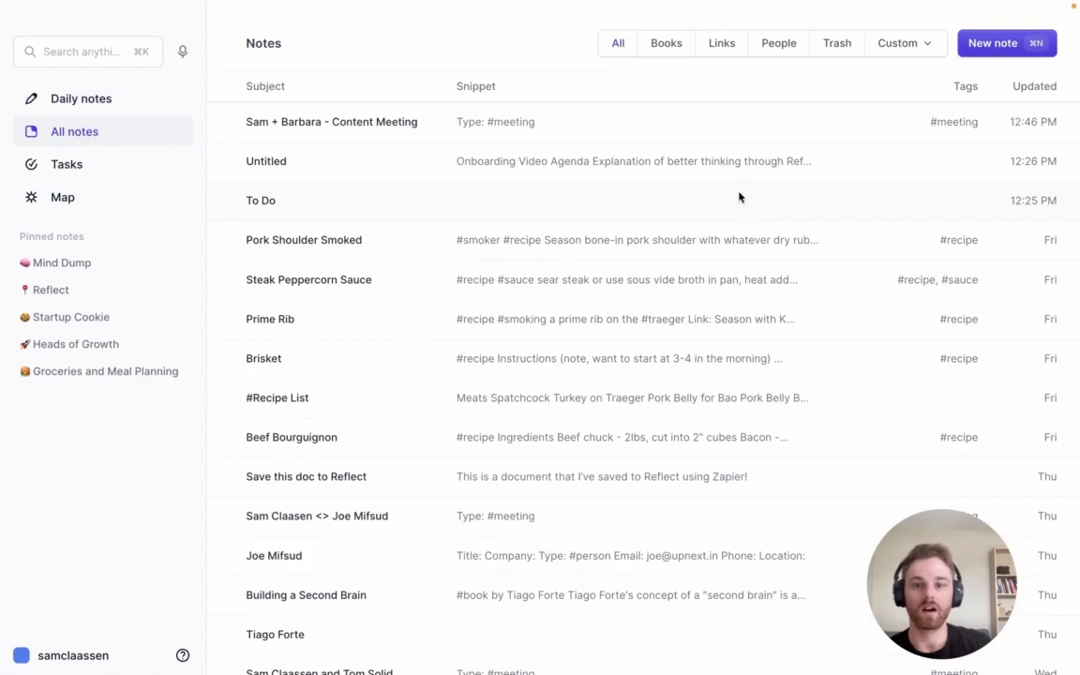
left_click(666, 45)
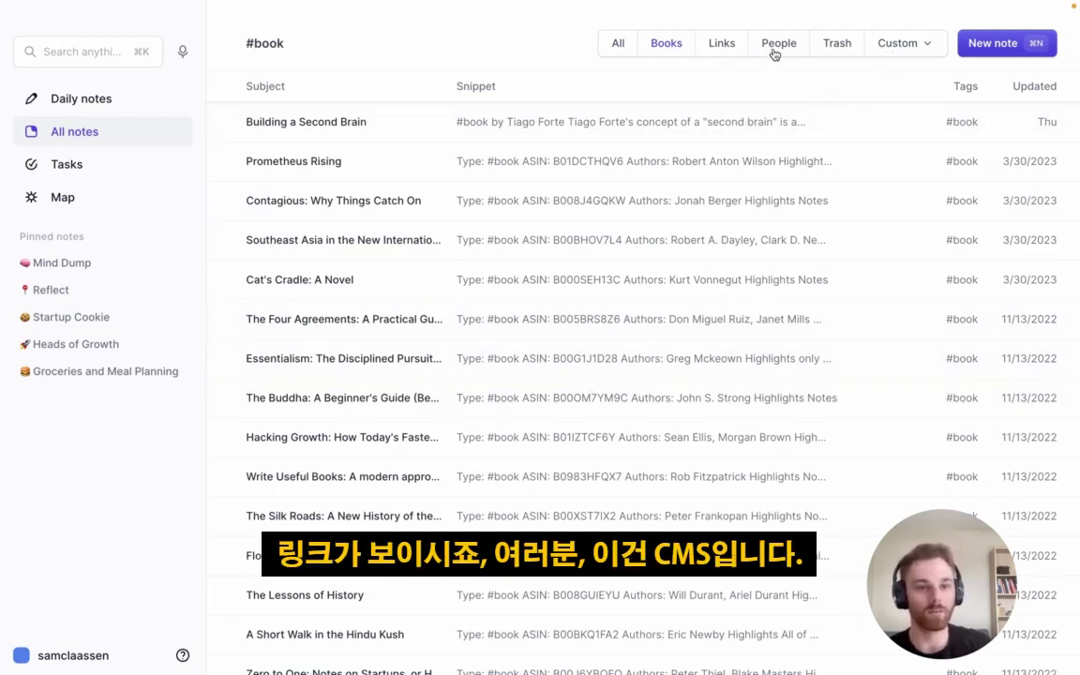
left_click(903, 47)
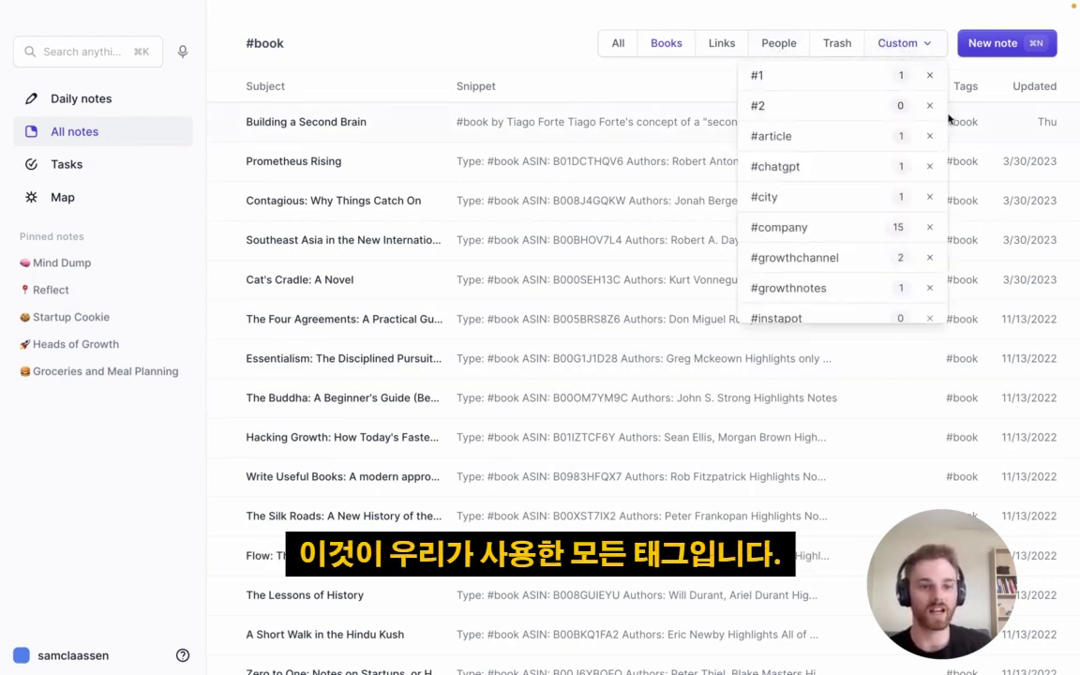
left_click(825, 234)
Filter the notes list to the custom #recipe tag
left_click(927, 49)
left_click(925, 49)
left_click(918, 49)
scroll(850, 170, "down", 5)
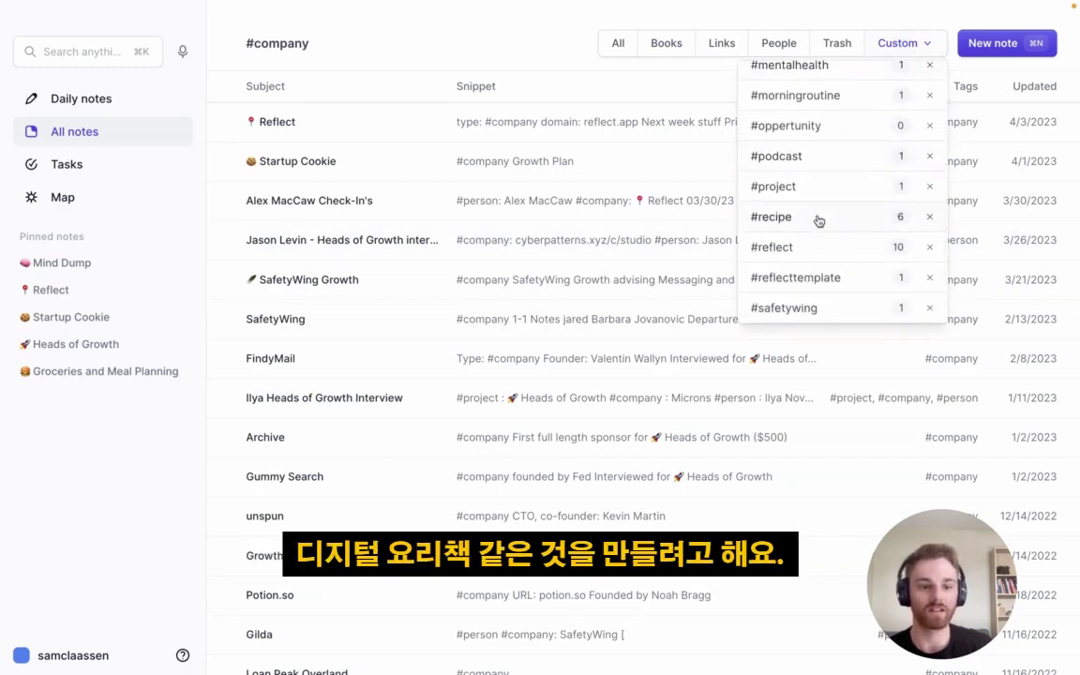
left_click(819, 219)
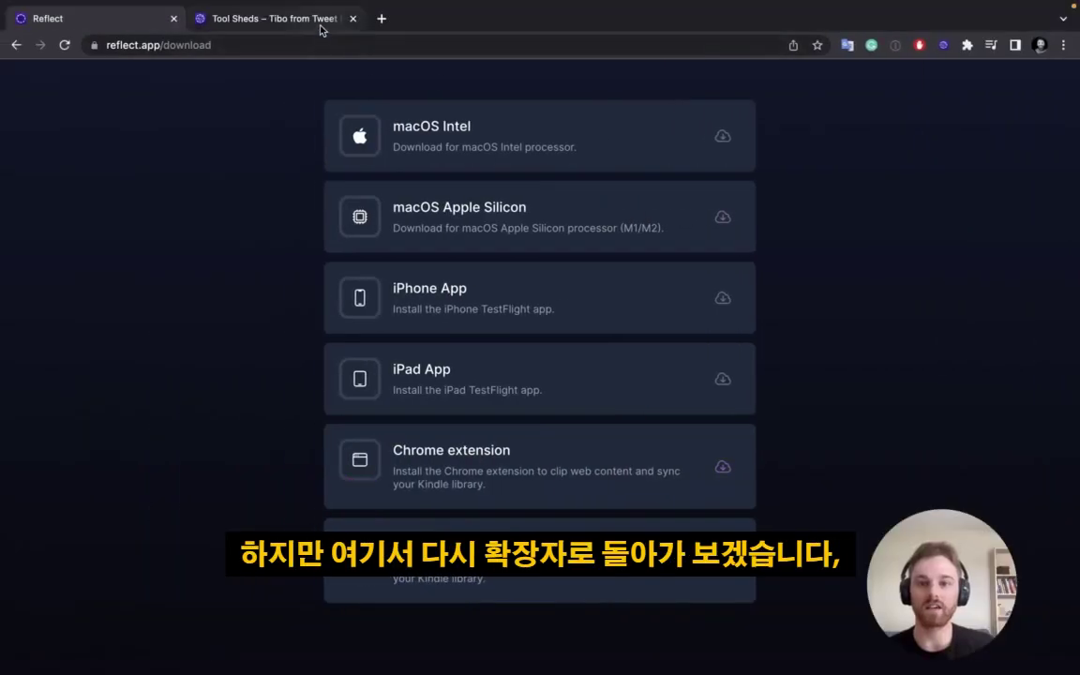
On the Tool Sheds blog post, highlight the four favourite digital tools bullets
left_click(320, 29)
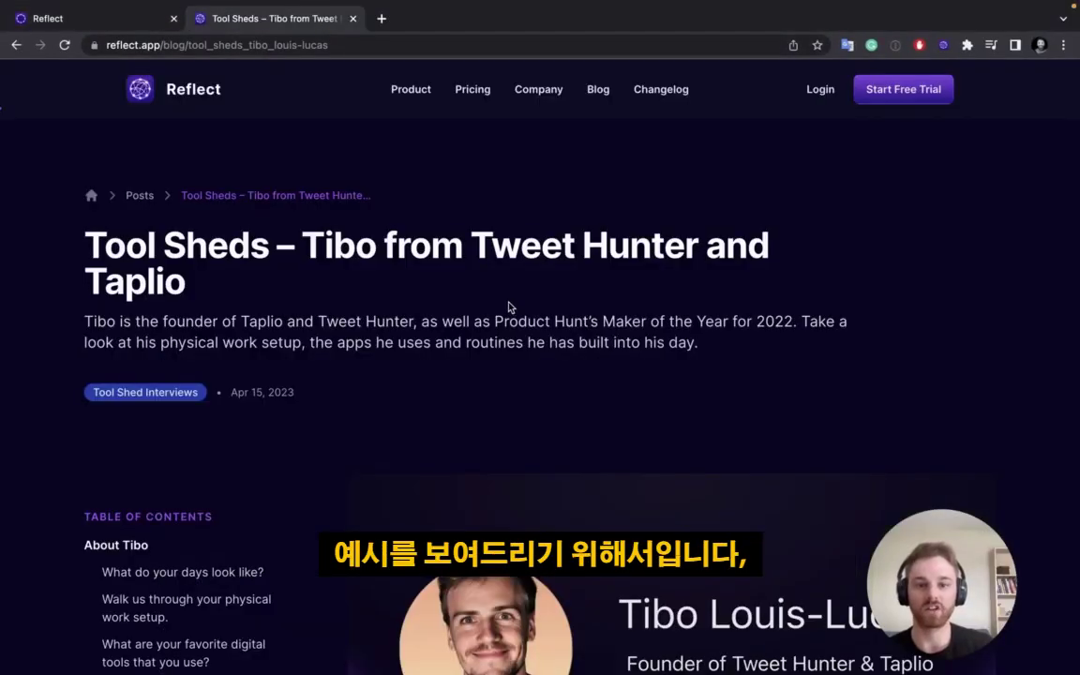
scroll(510, 307, "down", 3)
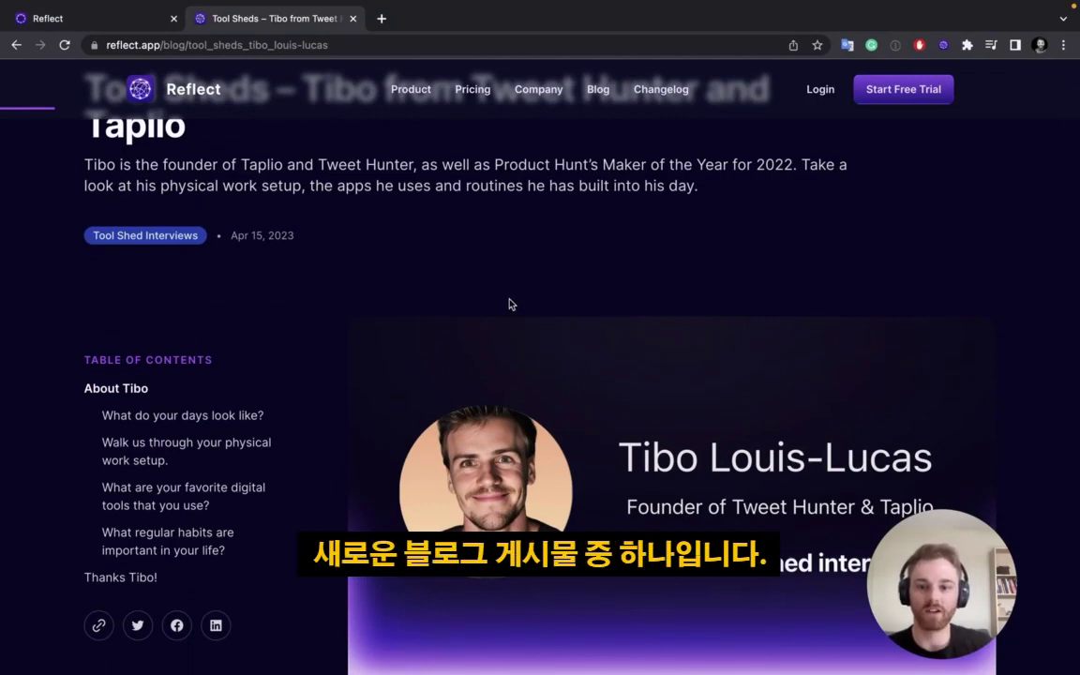
scroll(509, 304, "down", 12)
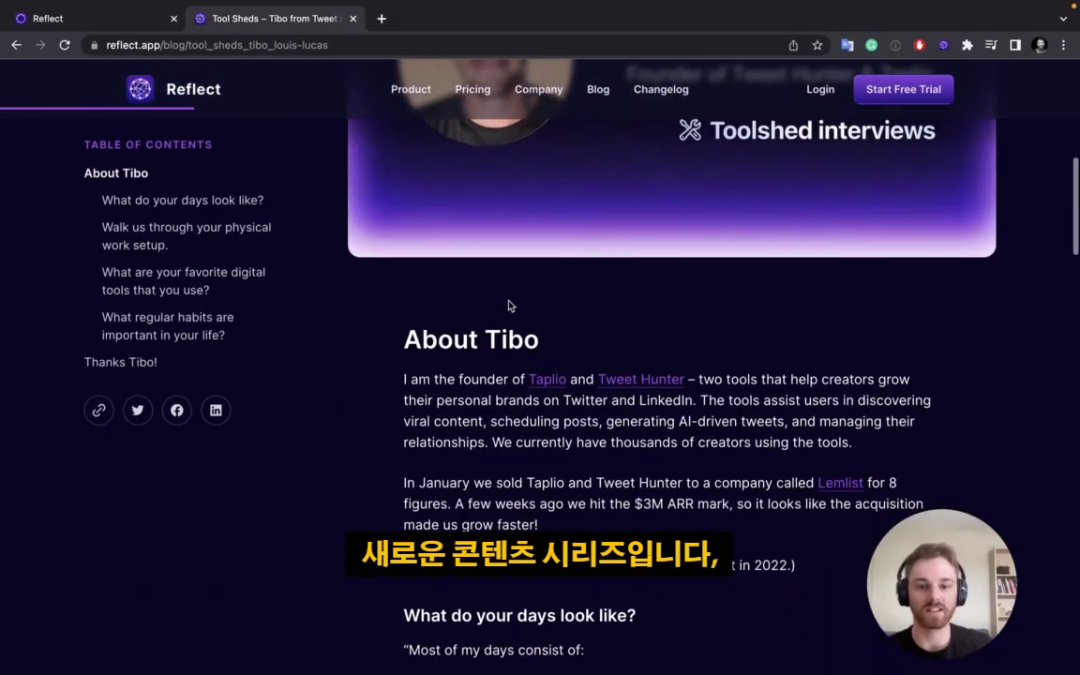
scroll(511, 305, "down", 1)
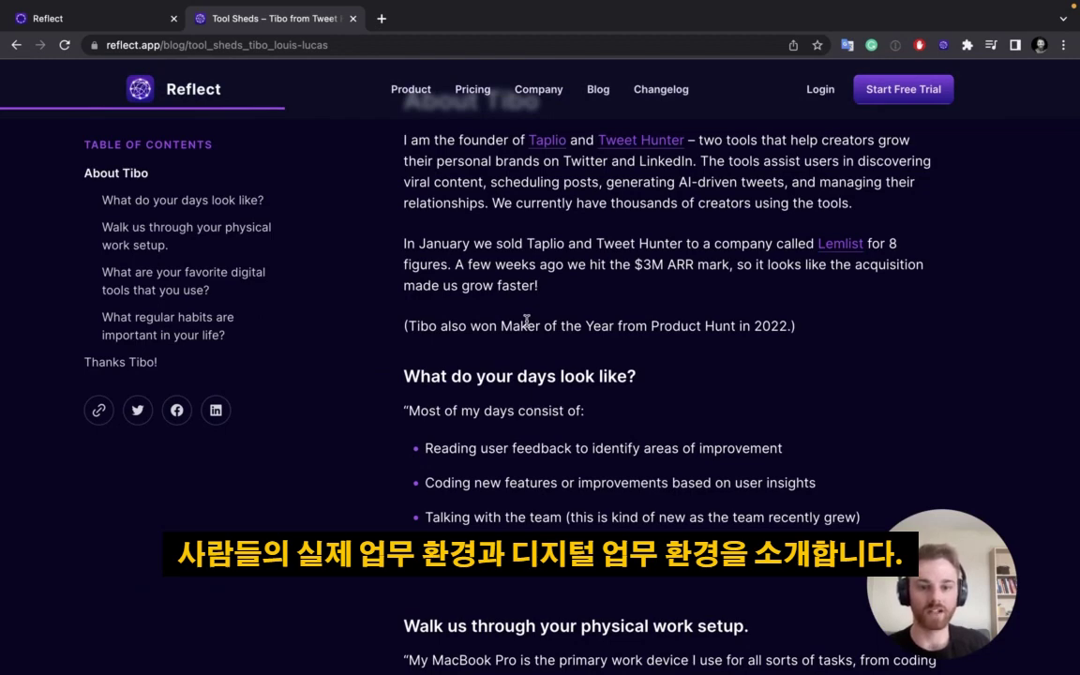
scroll(526, 321, "down", 9)
scroll(526, 325, "up", 4)
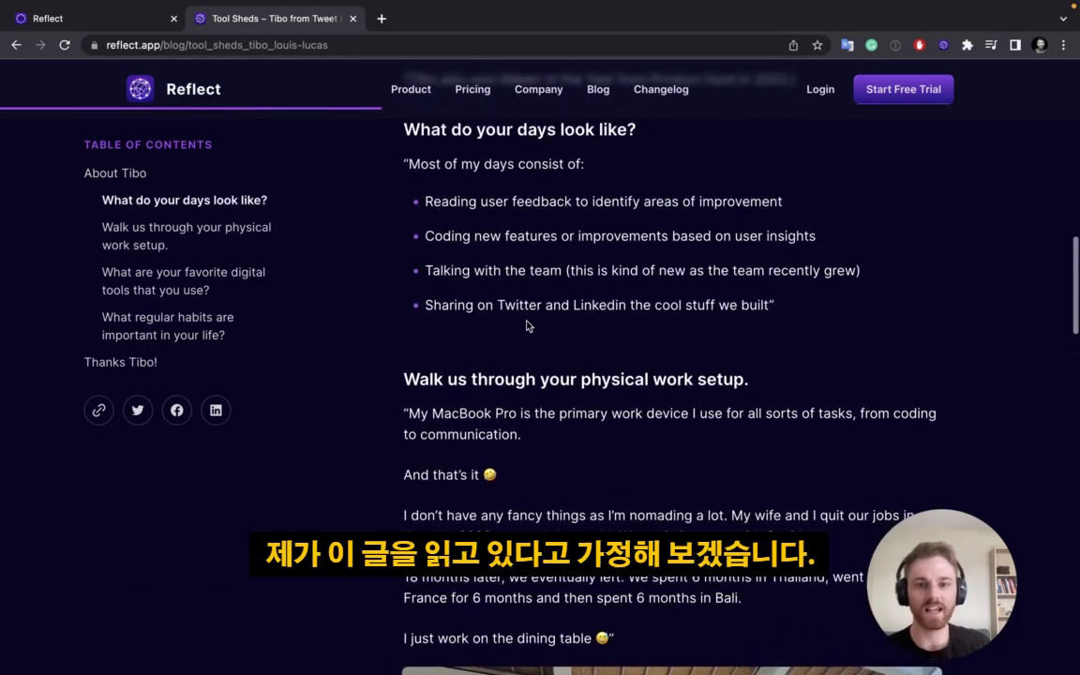
scroll(526, 325, "up", 2)
scroll(526, 324, "down", 7)
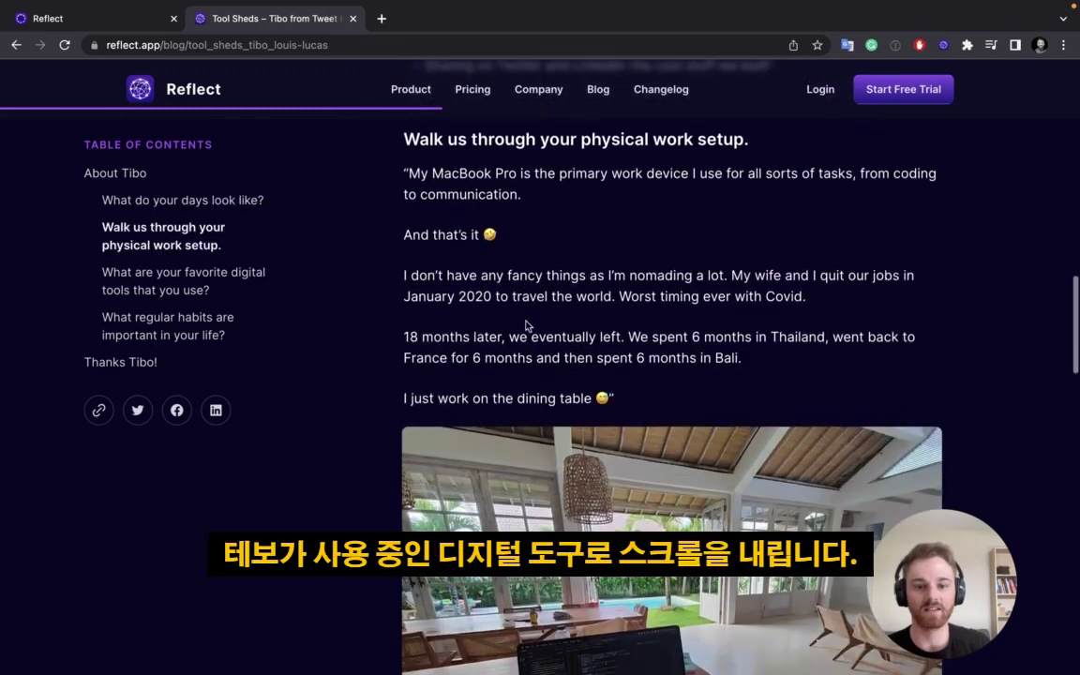
scroll(526, 322, "down", 20)
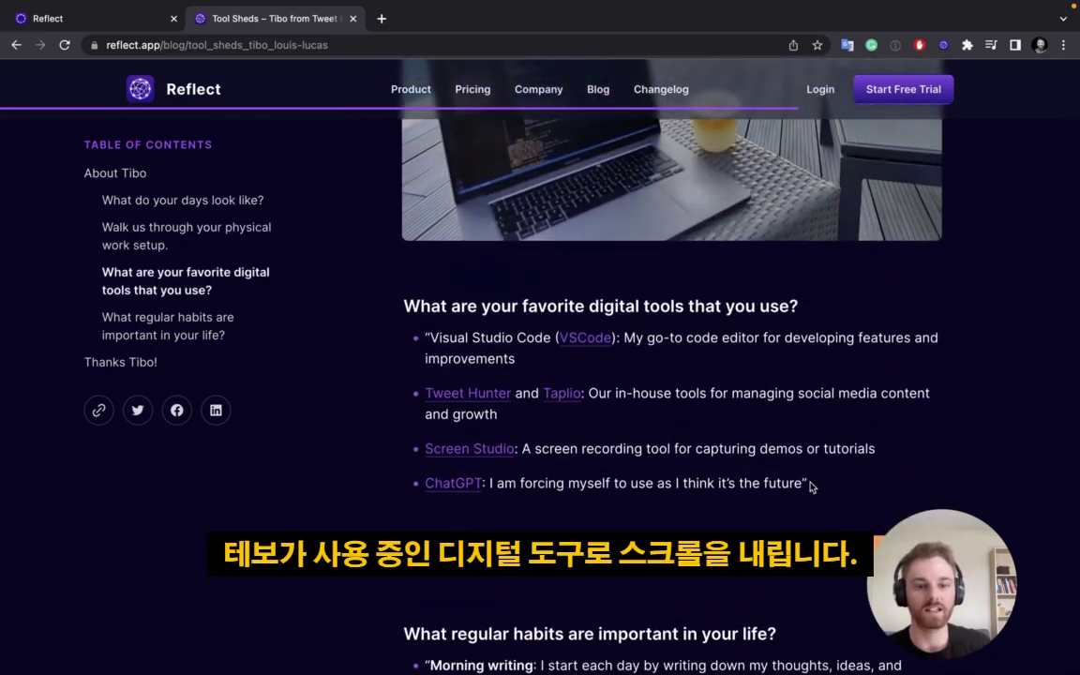
left_click_drag(812, 486, 405, 345)
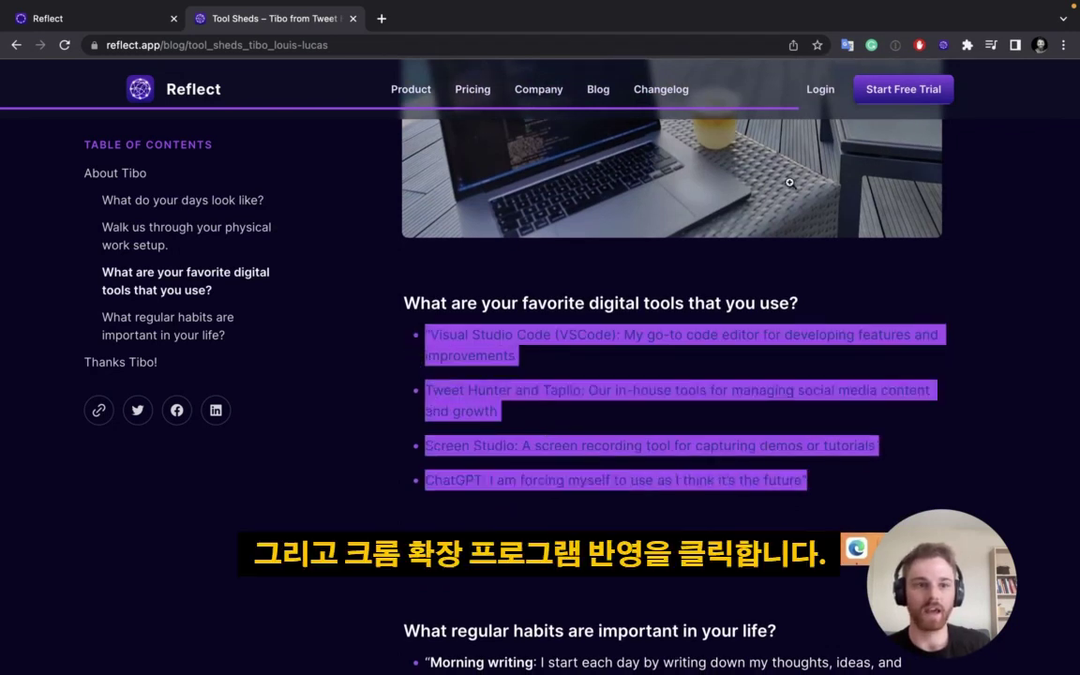
Clip the highlighted bullets into the personal graph with the Reflect extension
left_click(944, 46)
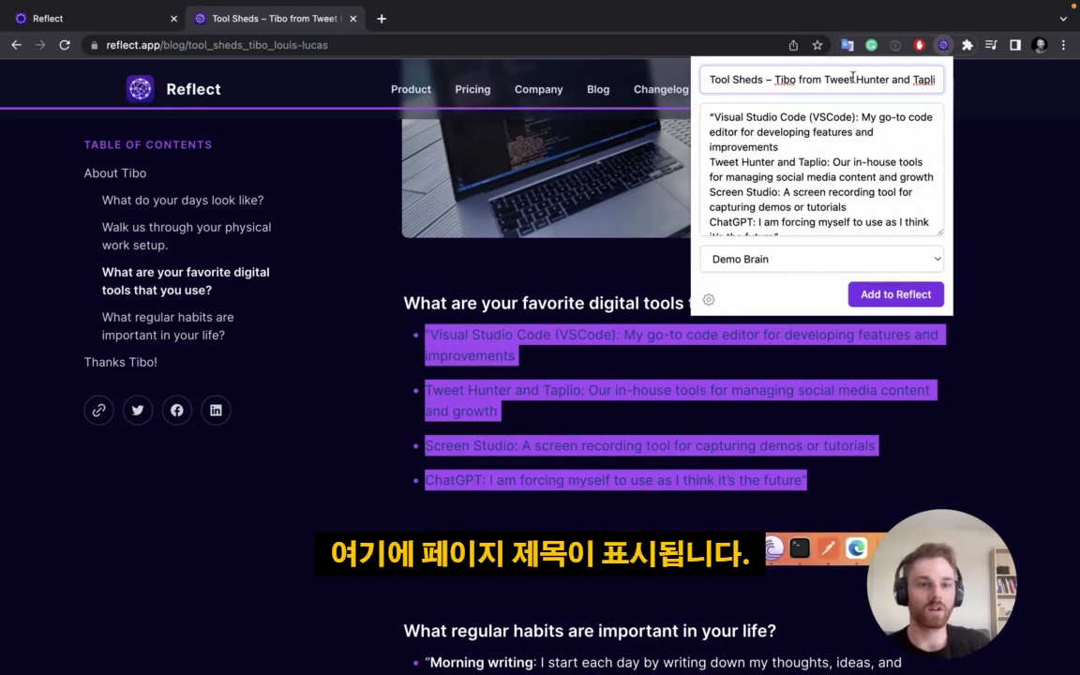
scroll(803, 201, "down", 1)
scroll(803, 202, "up", 1)
left_click(779, 263)
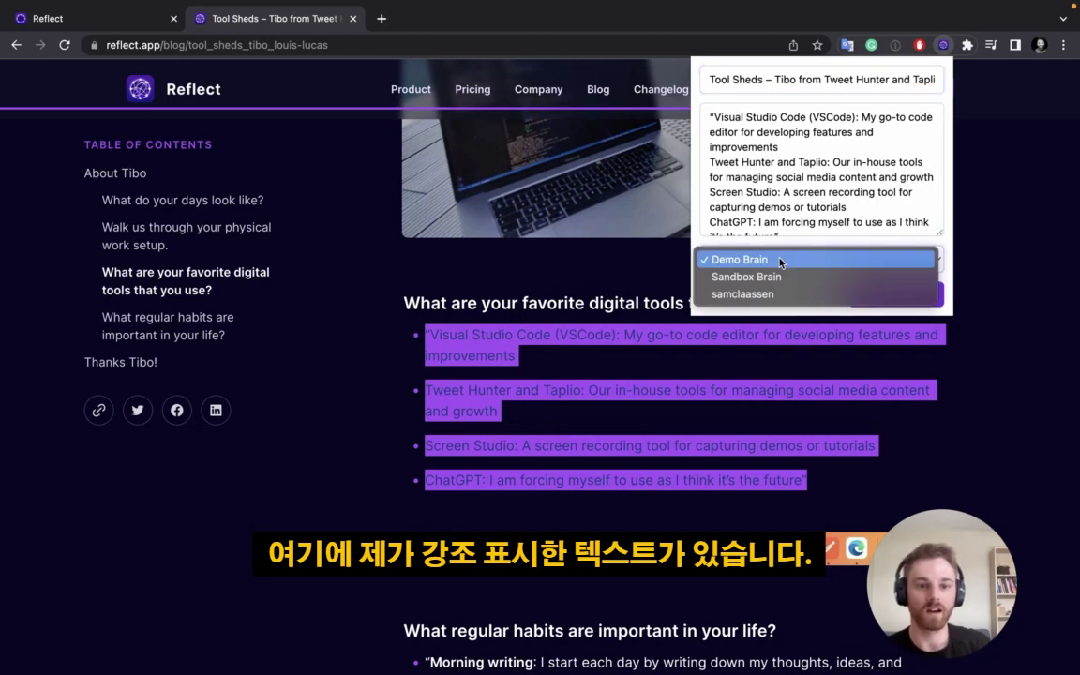
left_click(776, 291)
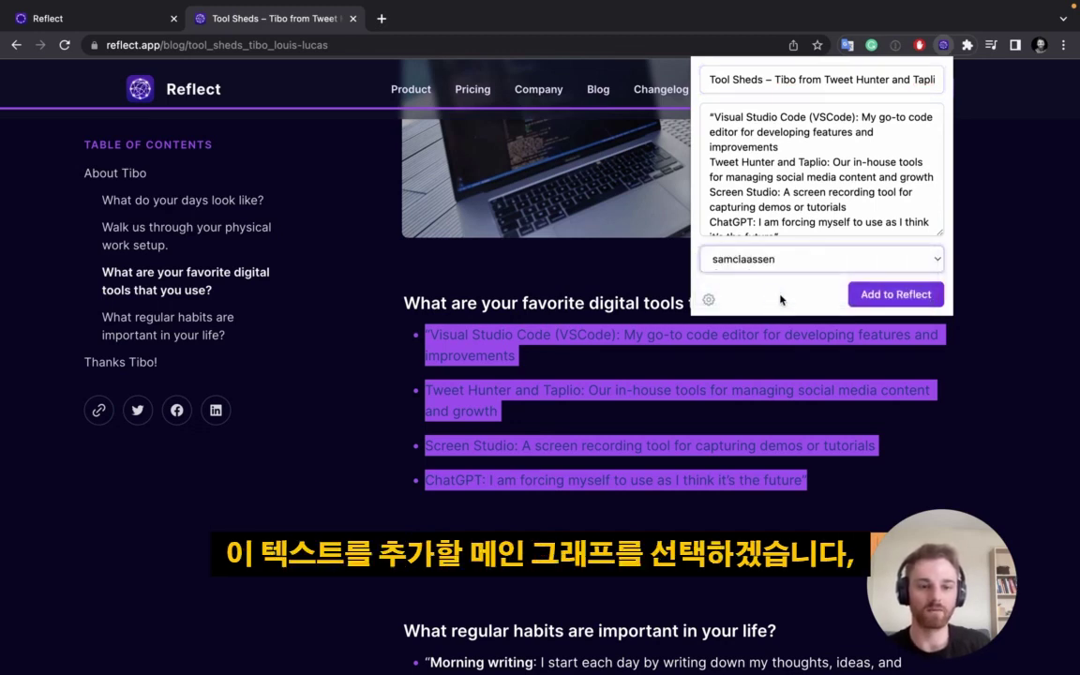
left_click(888, 296)
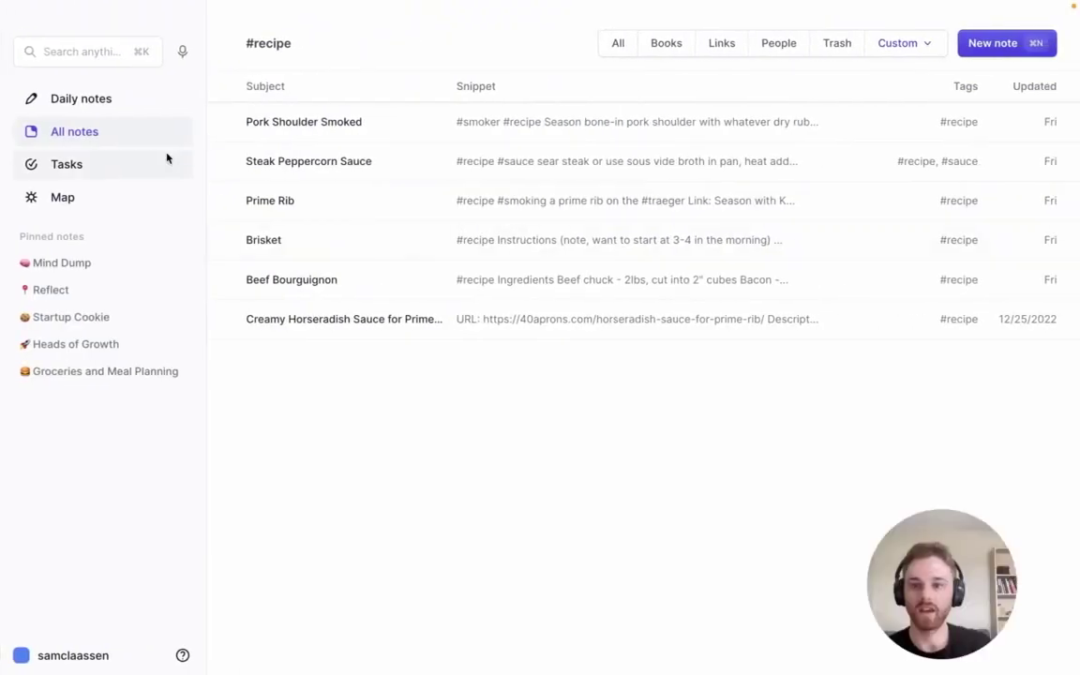
Open the 'Tool Sheds – Tibo from Tweet Hunter and Taplio' note from All notes
left_click(106, 136)
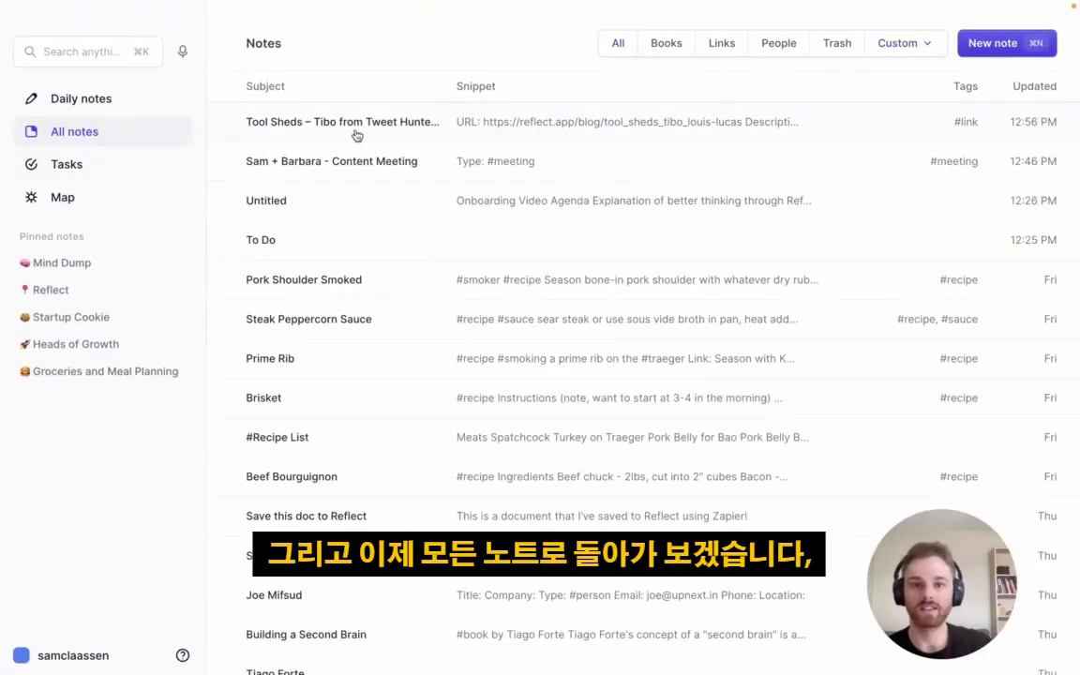
left_click(366, 122)
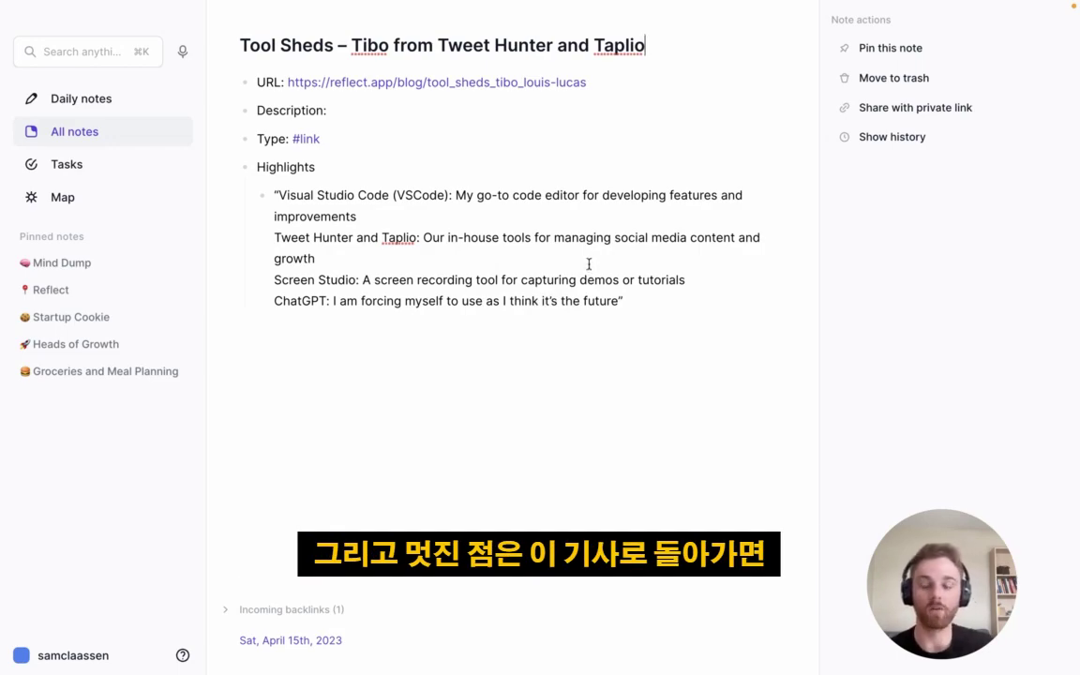
key("ctrl+Right")
scroll(610, 330, "down", 10)
scroll(609, 330, "up", 6)
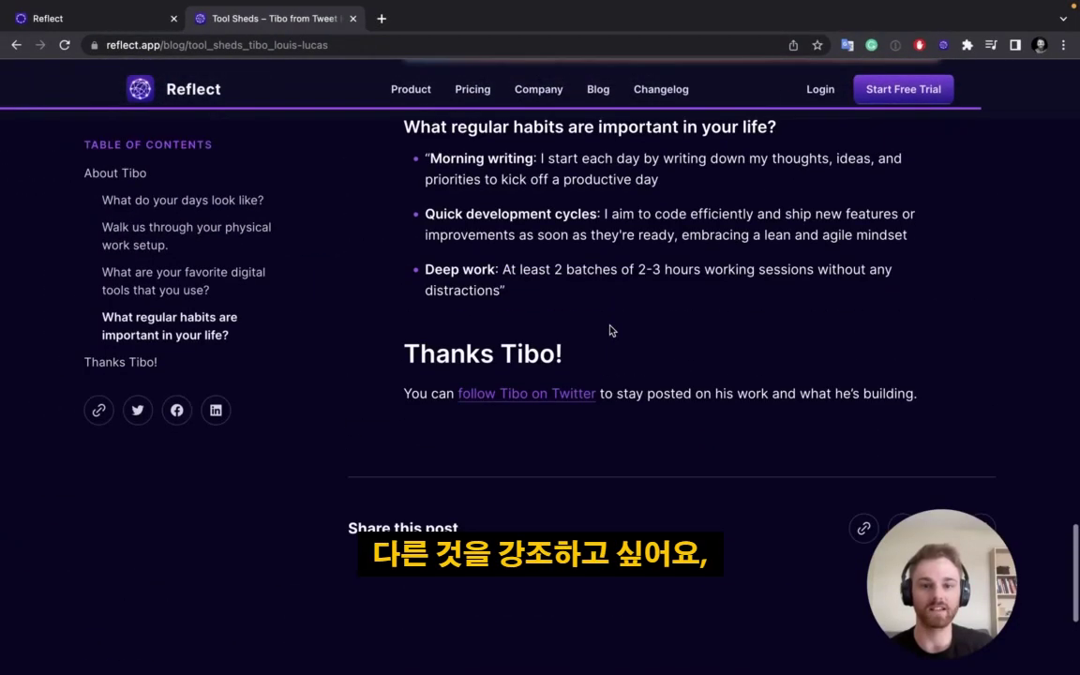
scroll(610, 330, "up", 3)
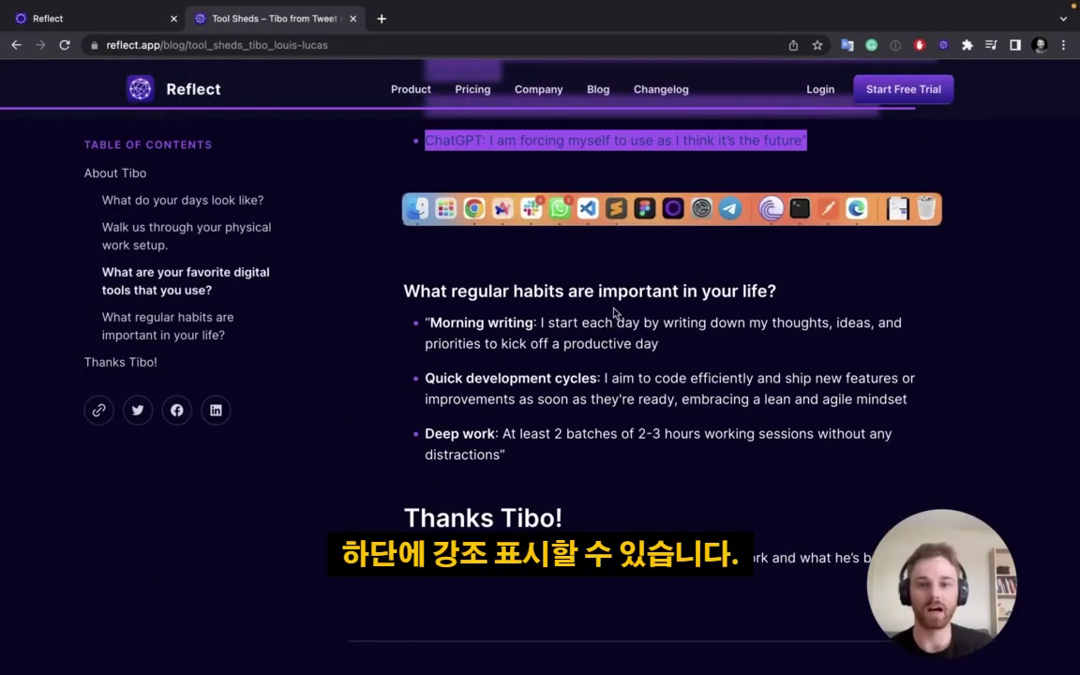
key("ctrl+Left")
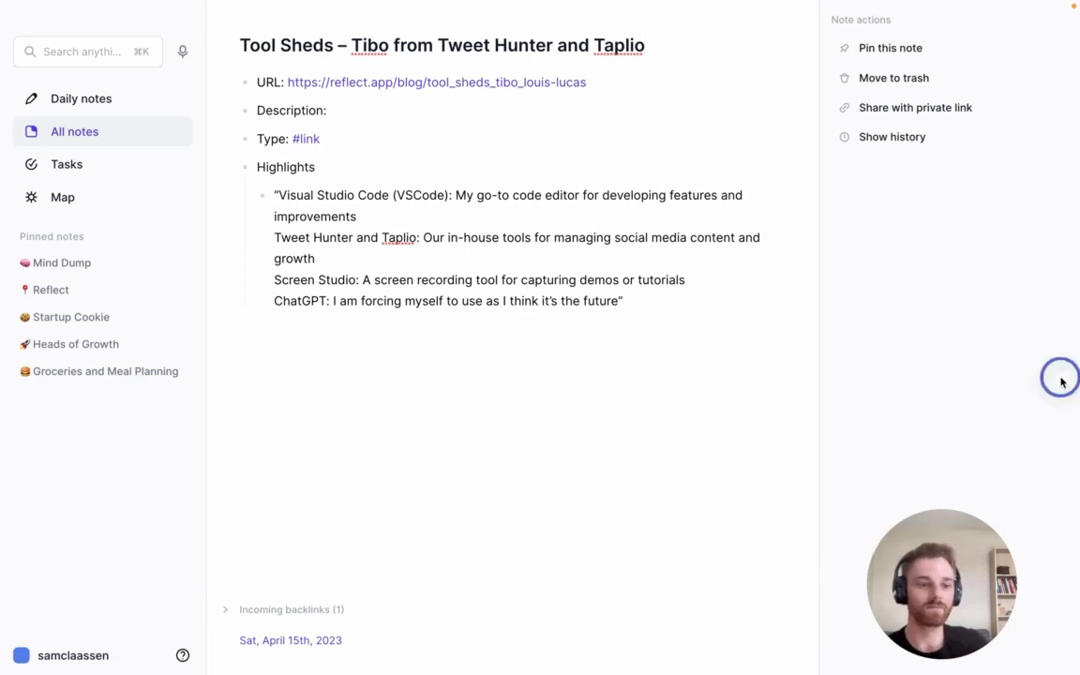
In today's daily note, check off Kindle and chrome extension and open the account menu
left_click(80, 101)
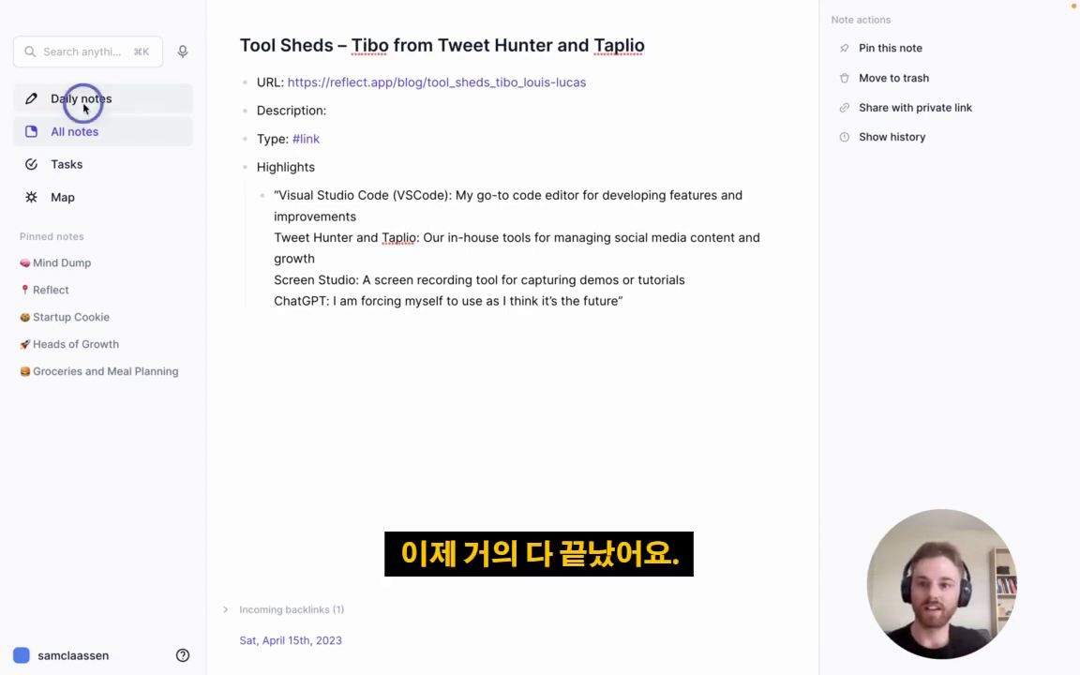
left_click(263, 247)
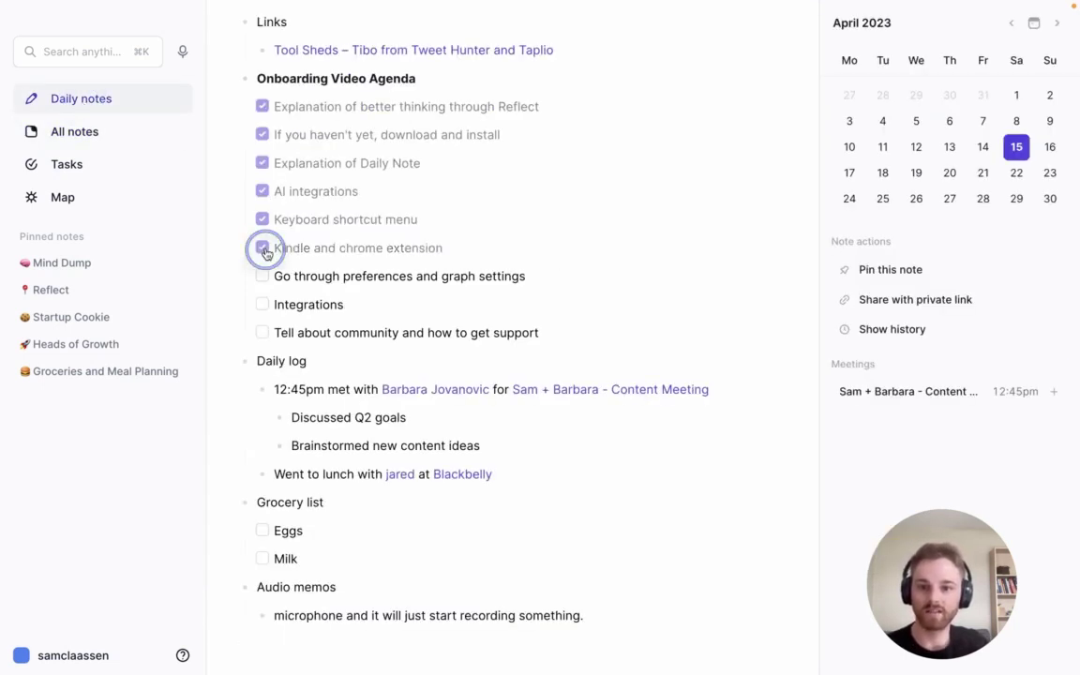
left_click(73, 656)
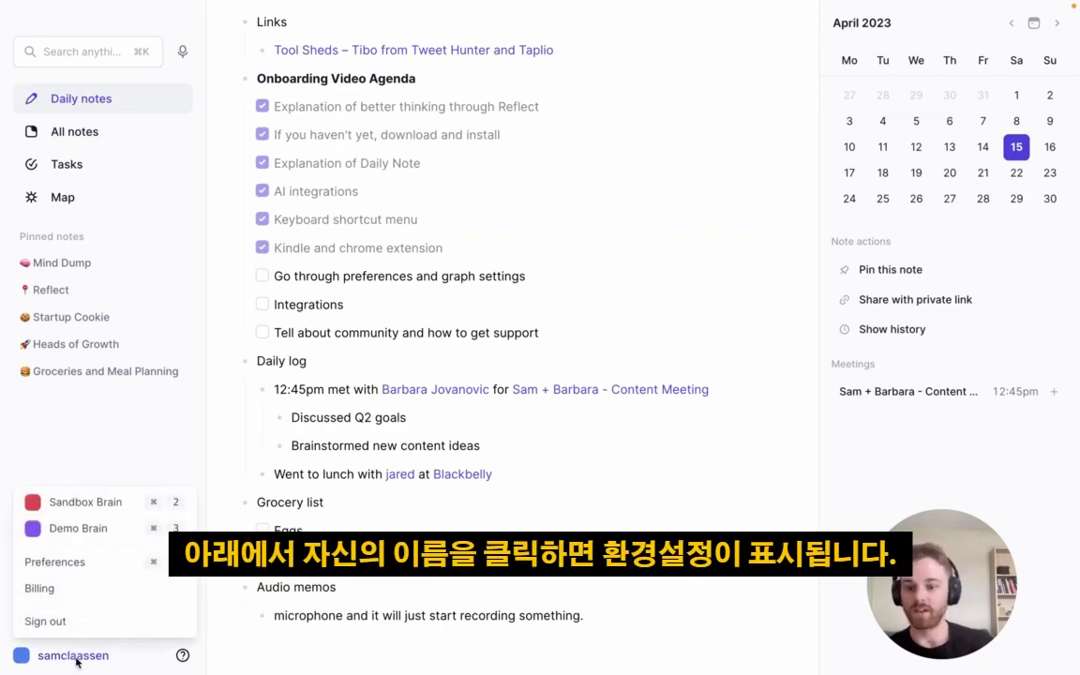
In Preferences, look over the saved Templates, then go to the personal graph's settings page
left_click(70, 561)
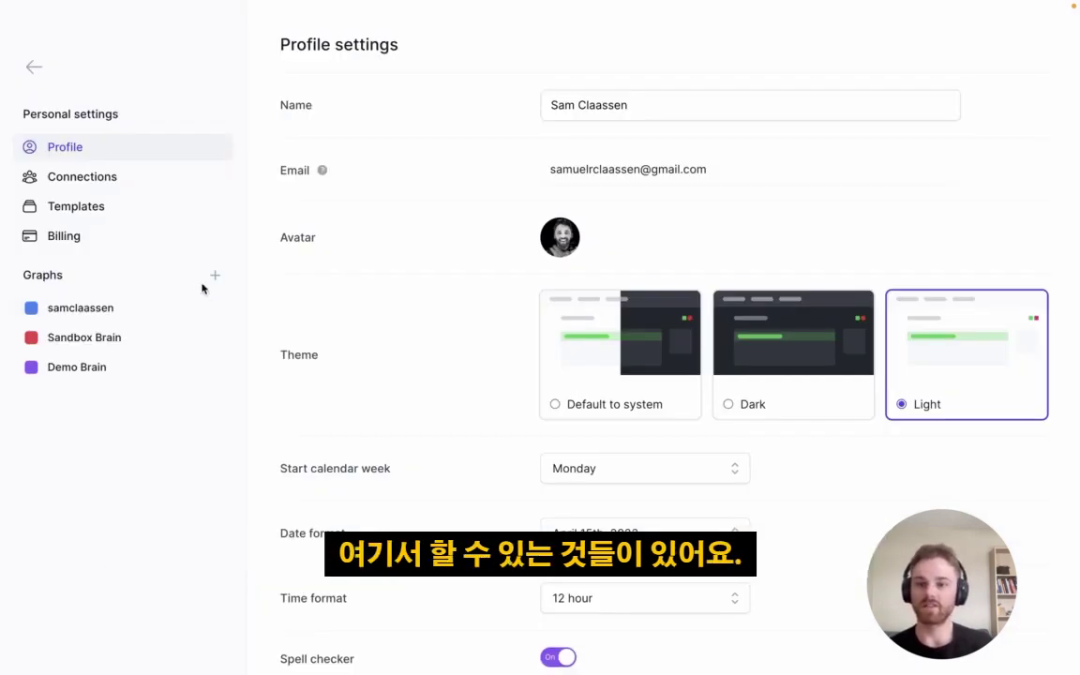
left_click(99, 206)
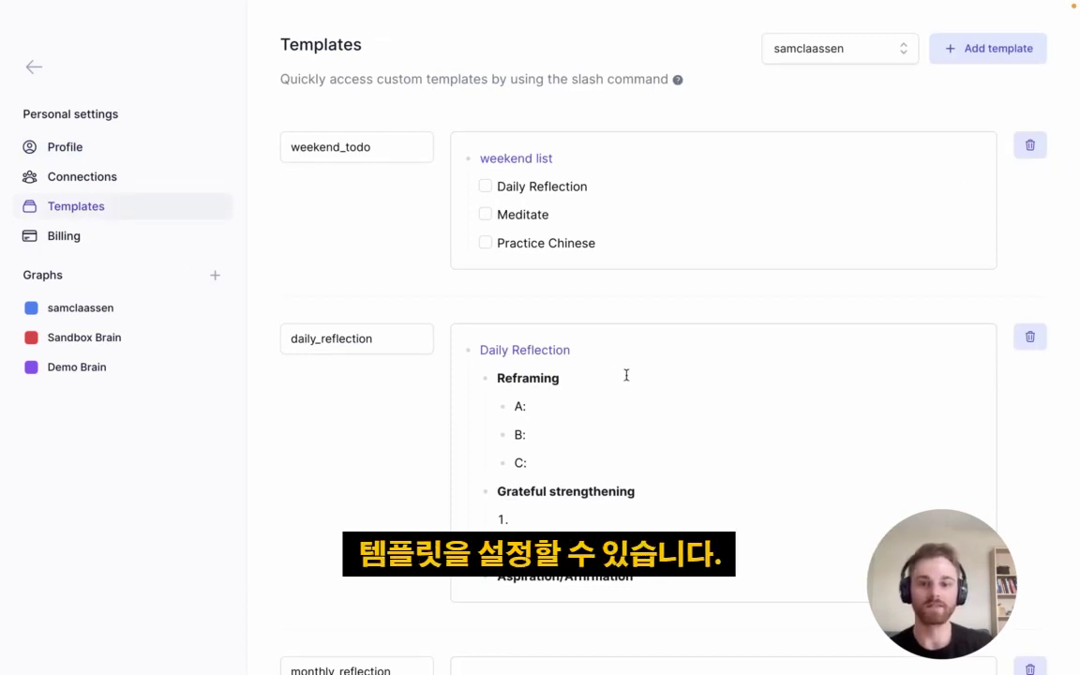
scroll(615, 393, "down", 1)
scroll(615, 392, "up", 1)
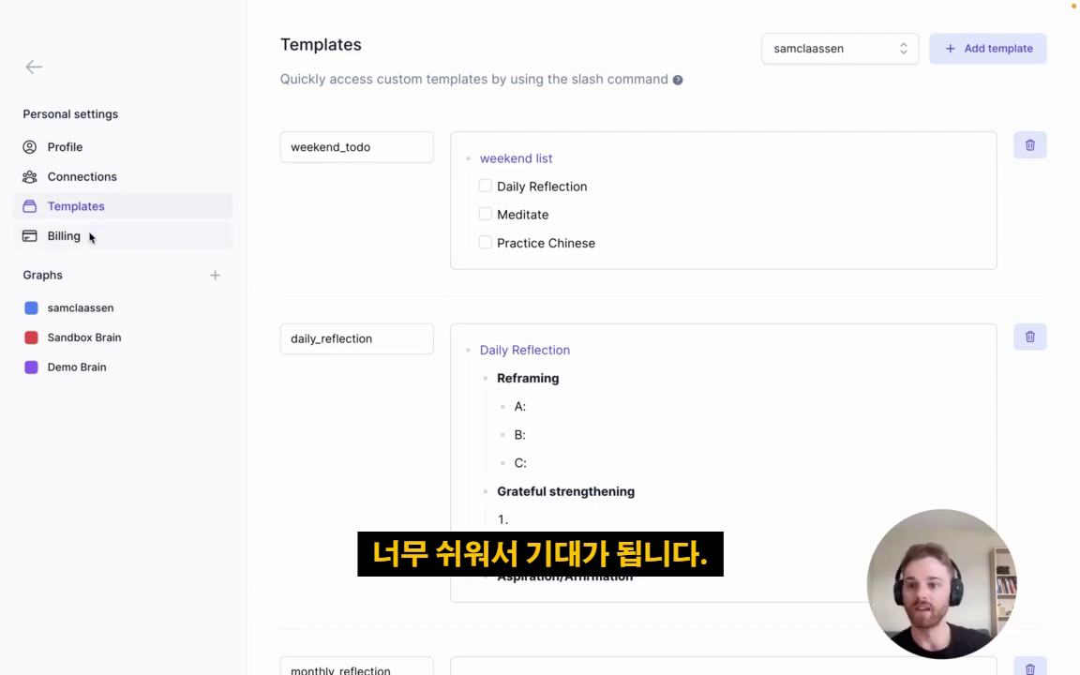
left_click(82, 309)
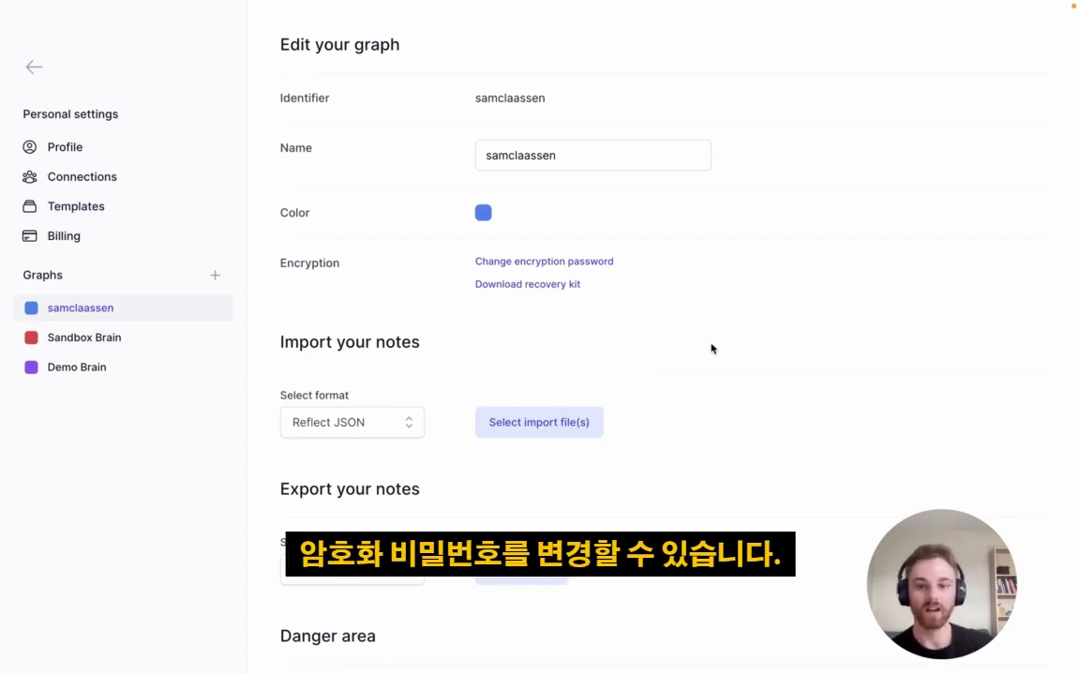
Check the Import and Export format lists without changing them, then return to the April 15th note
scroll(707, 375, "down", 1)
scroll(706, 391, "down", 1)
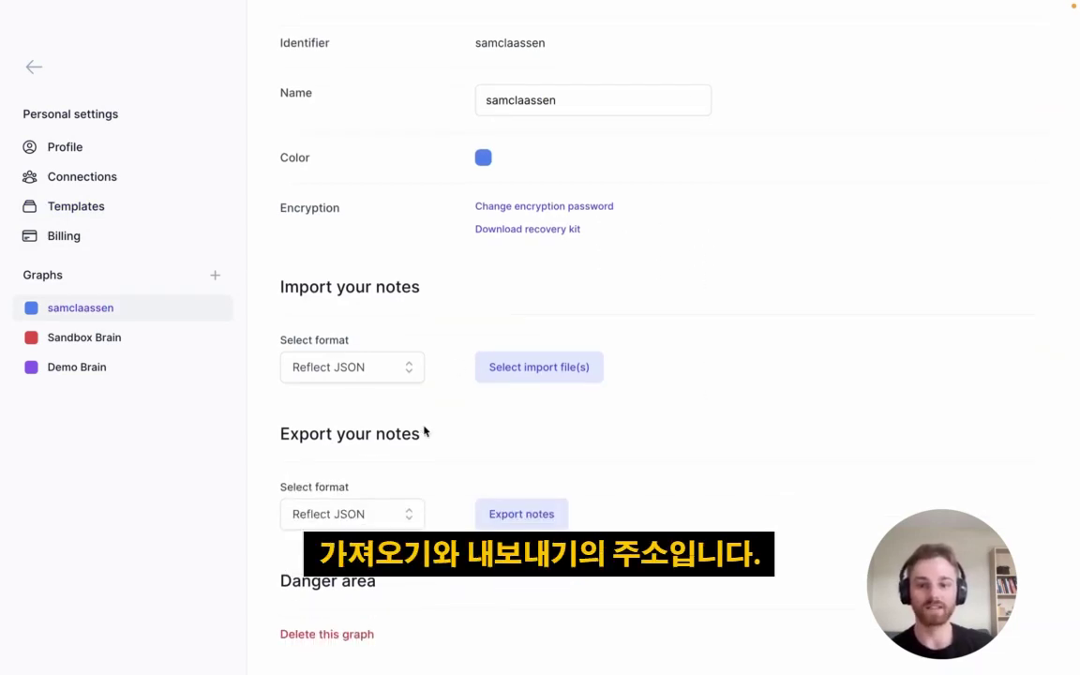
left_click(394, 372)
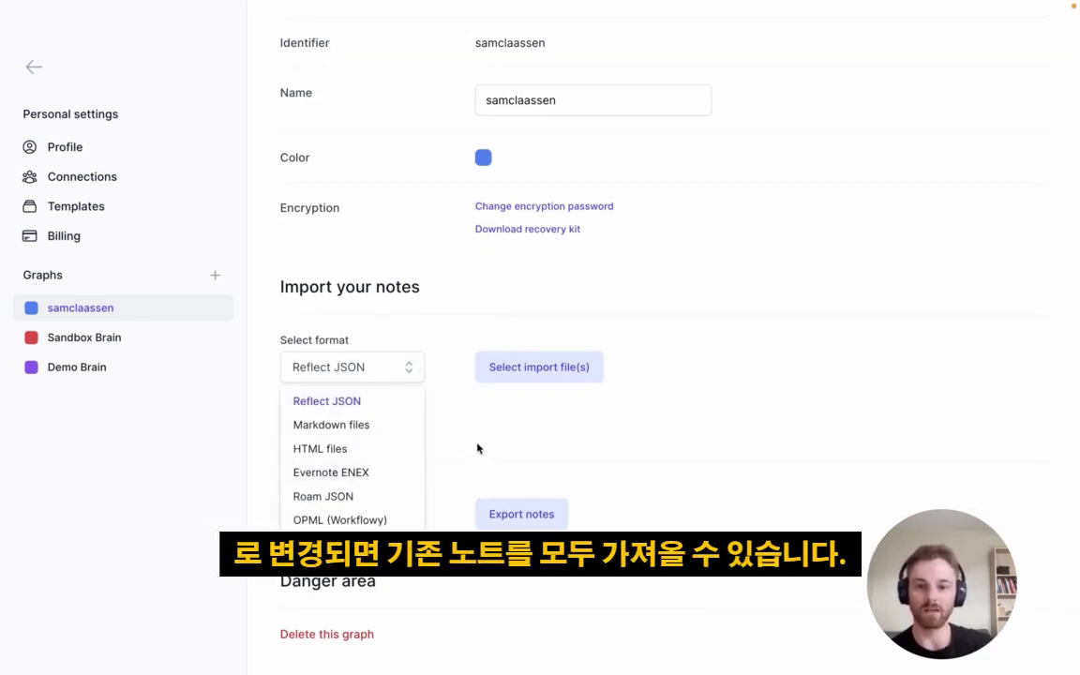
left_click(514, 437)
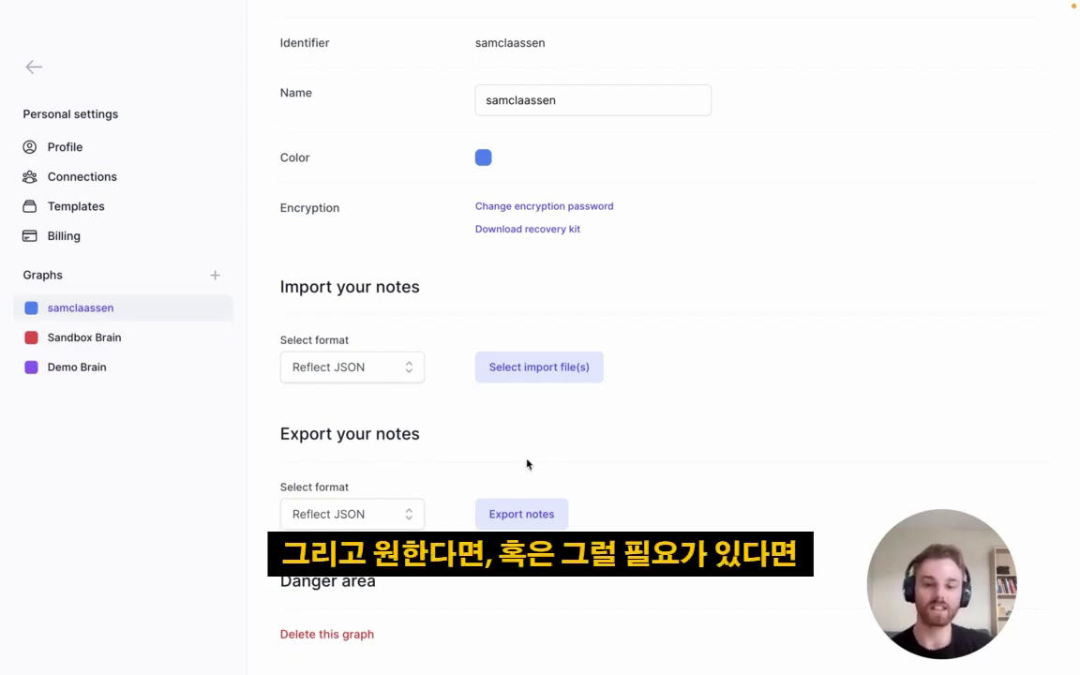
left_click(402, 515)
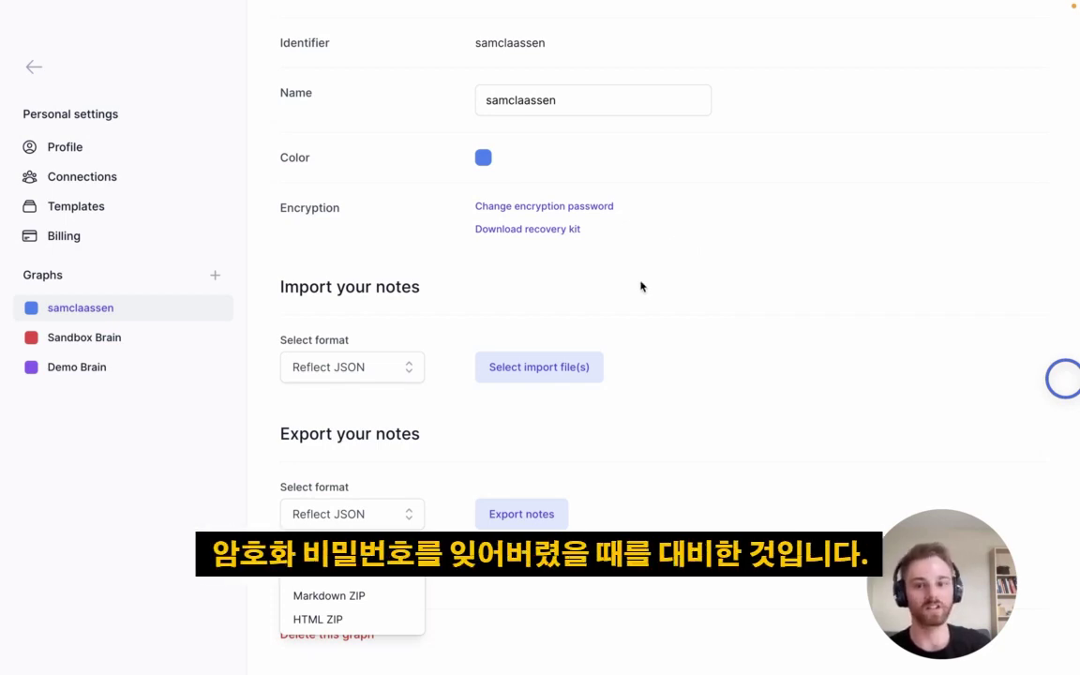
left_click(34, 65)
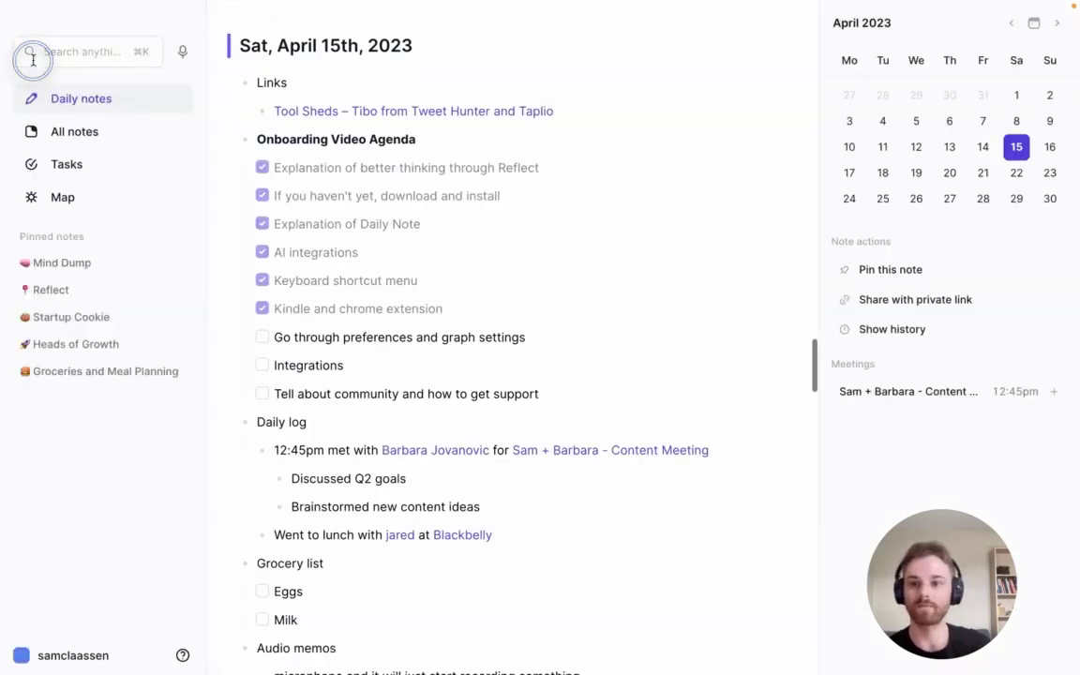
Tick Go through preferences and graph settings, Integrations, and Tell about community and how to get support
left_click(262, 340)
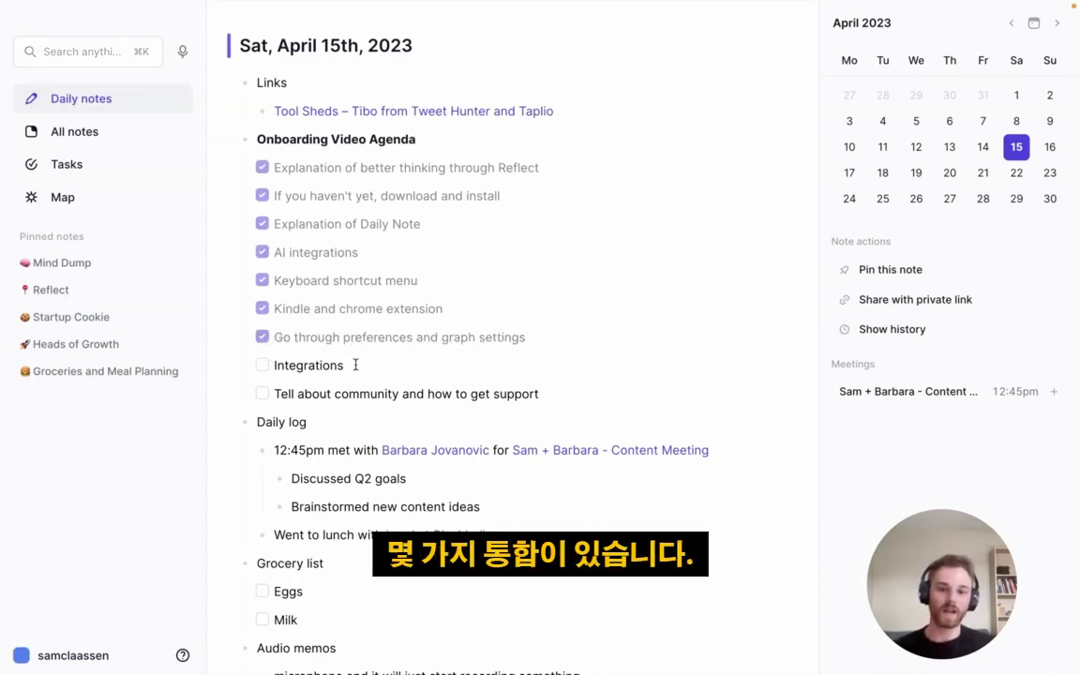
left_click(263, 366)
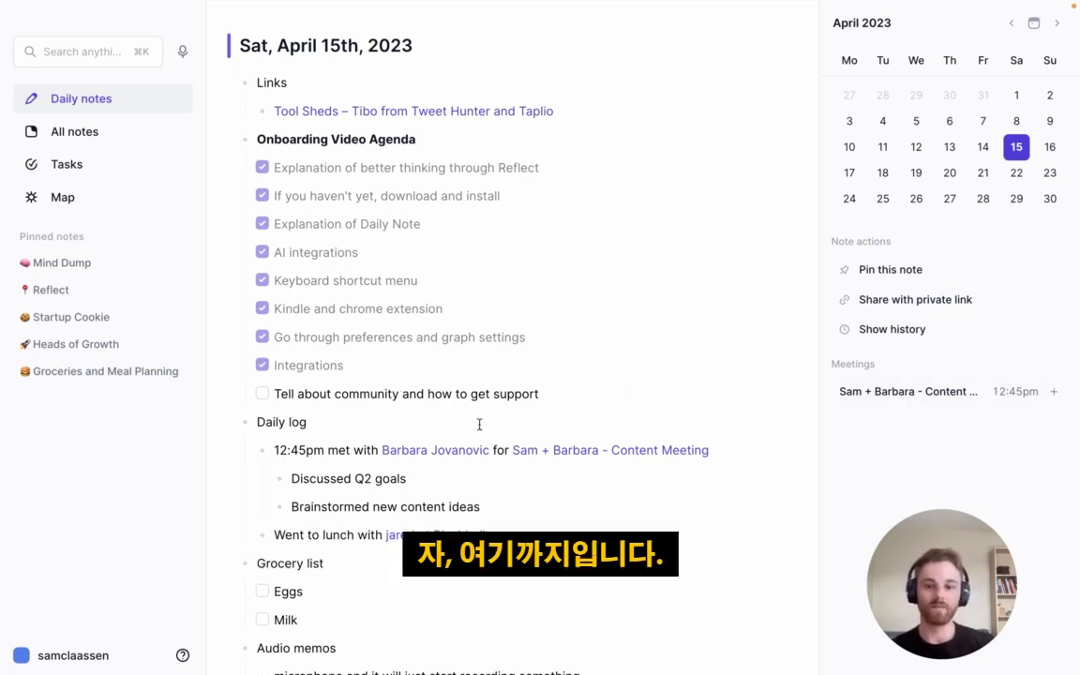
left_click(264, 394)
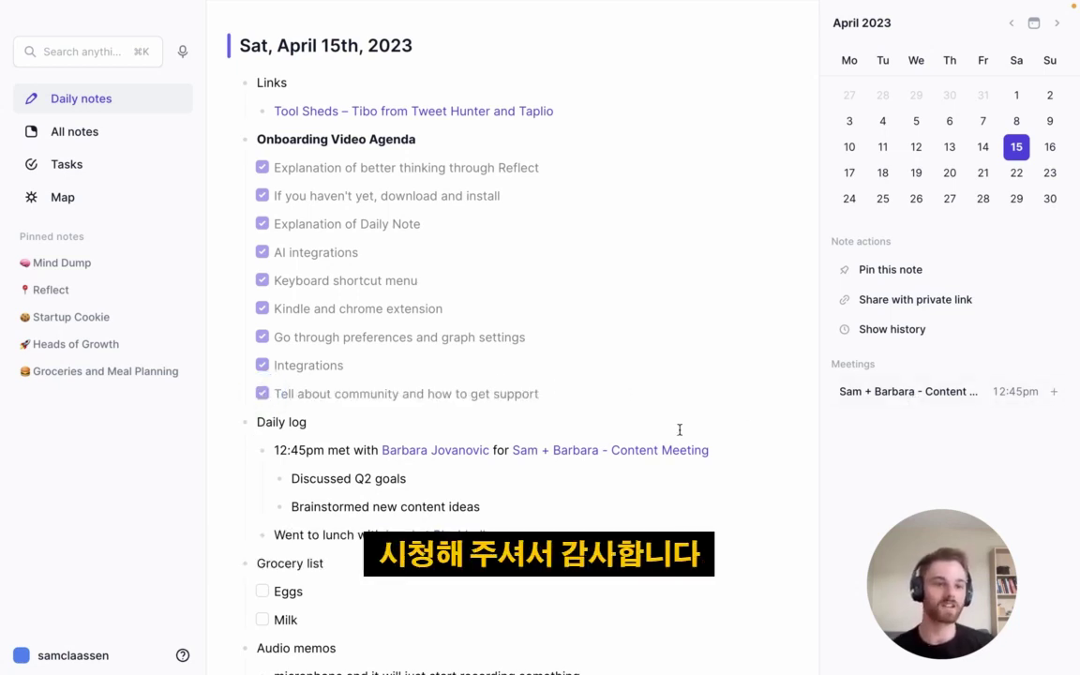